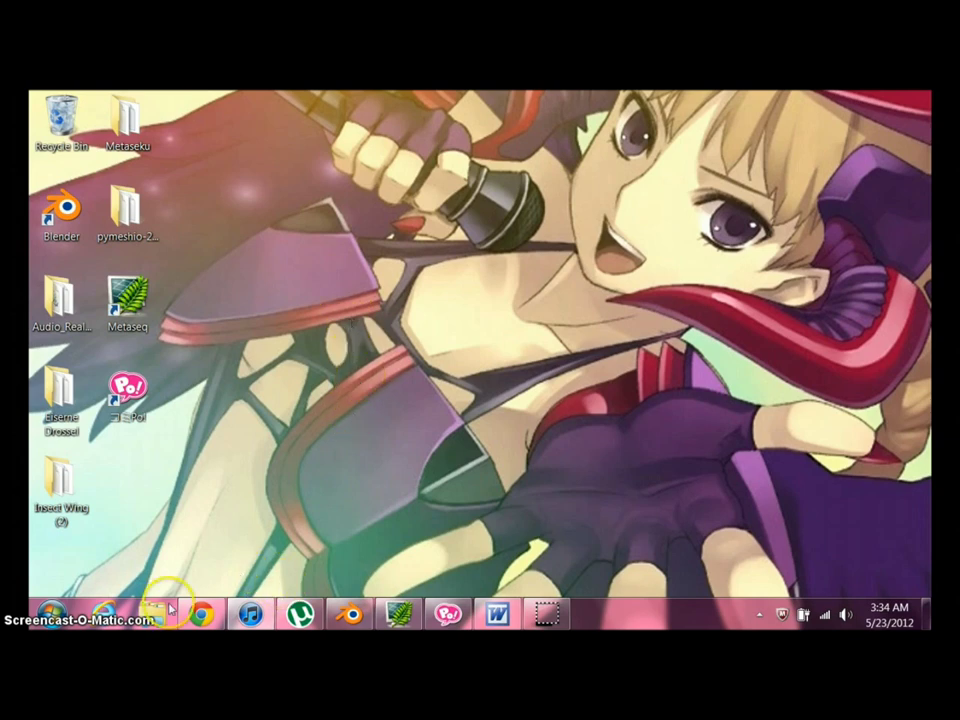
- Return to the browser, browse the MMD-Resources gallery folders, then go to the Python download page
click(201, 614)
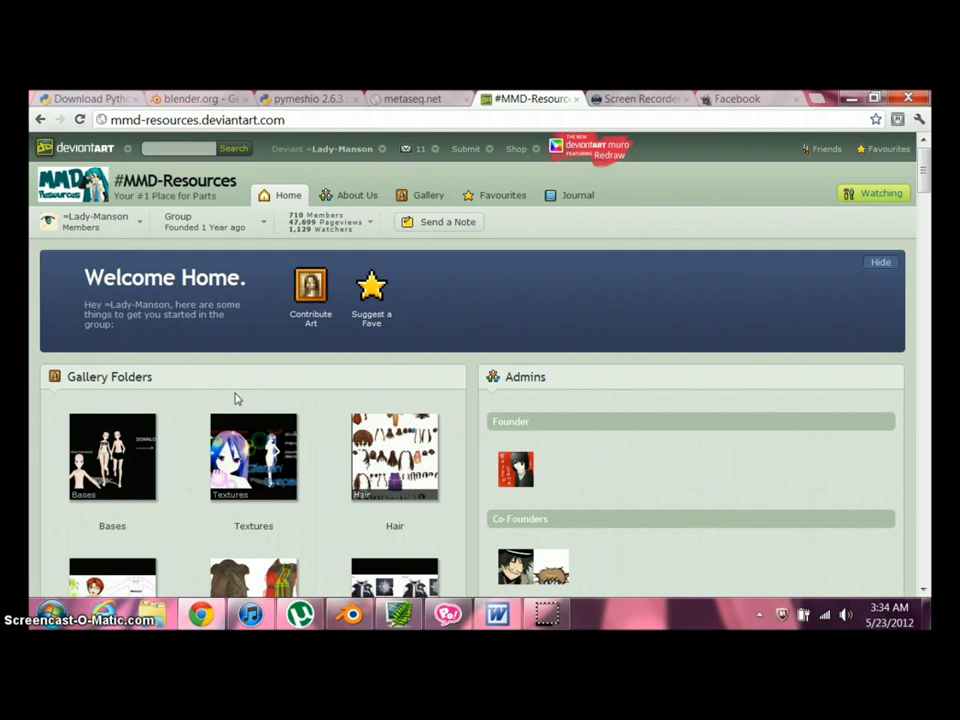
click(221, 401)
scroll(243, 349, down, 3)
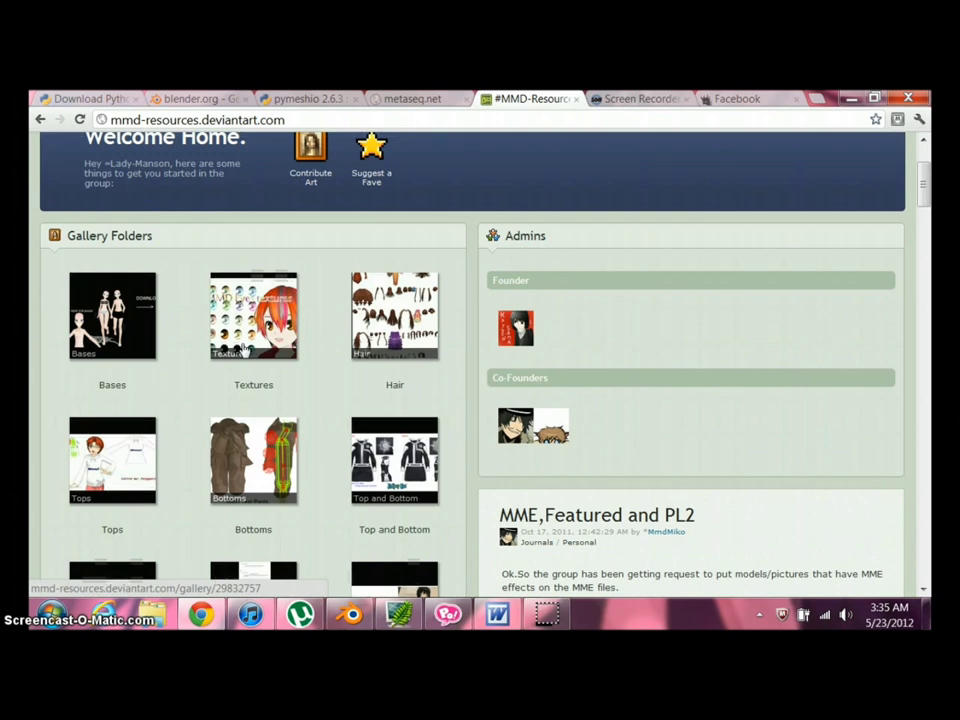
click(257, 367)
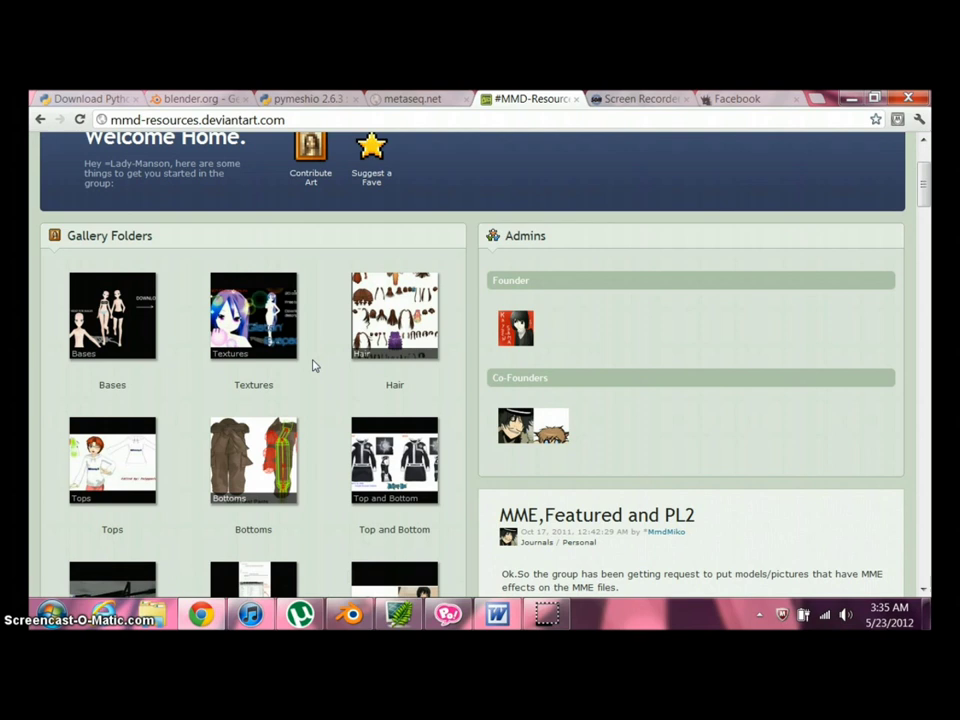
scroll(312, 366, up, 3)
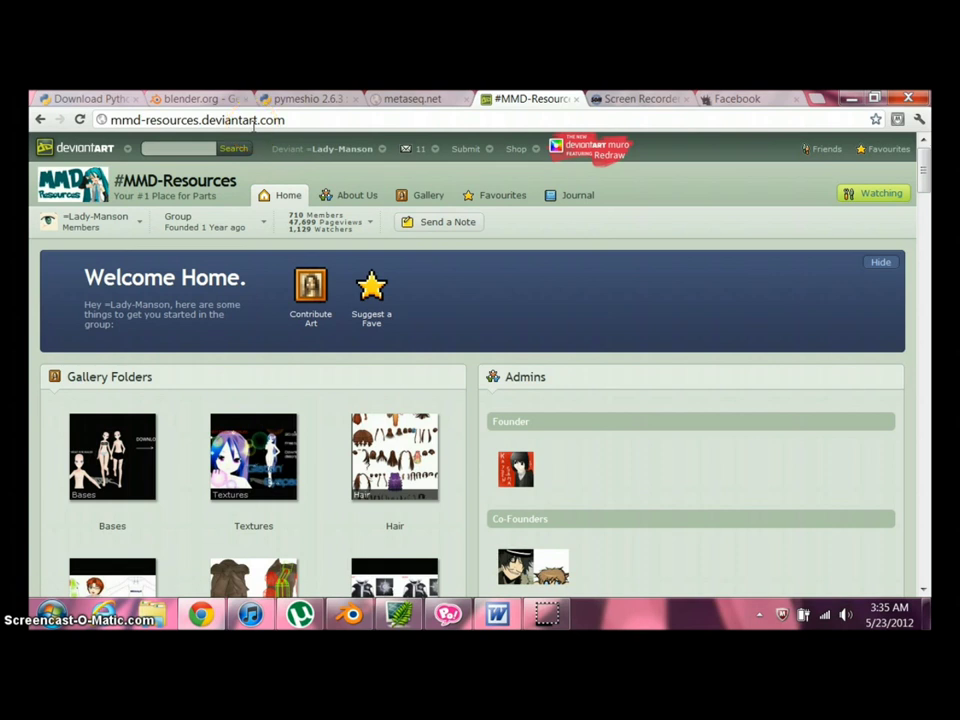
mouse_move(108, 138)
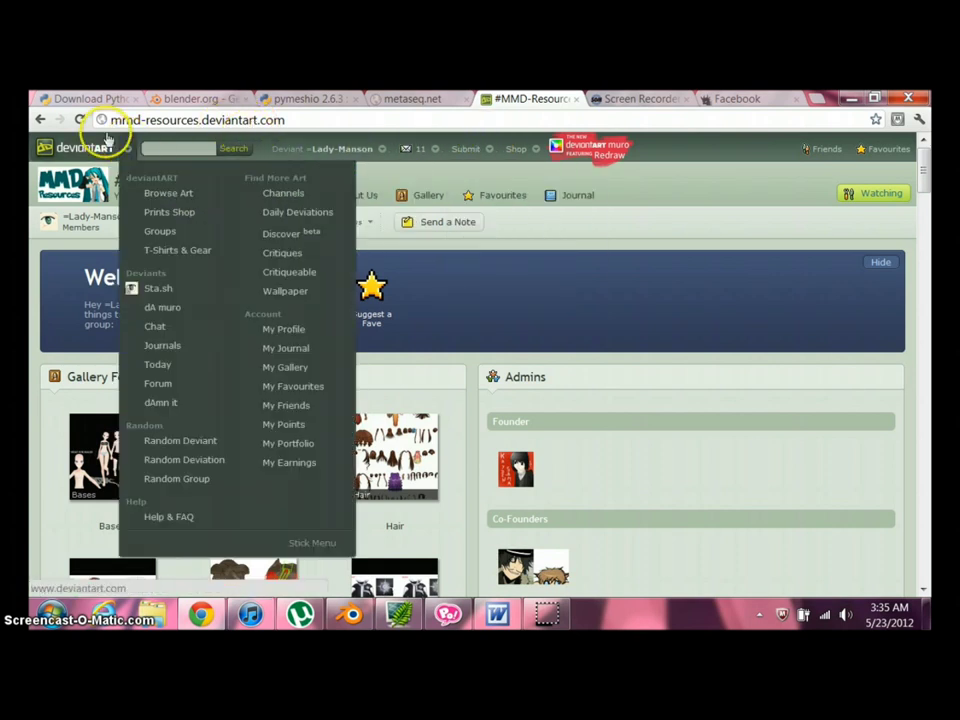
click(68, 98)
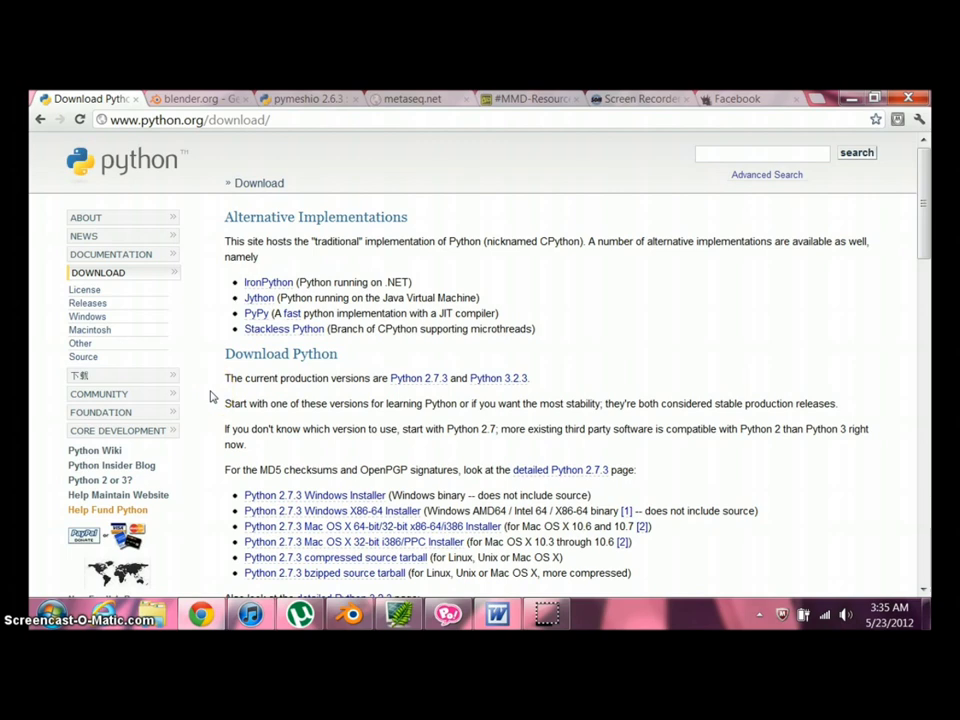
scroll(230, 390, down, 1)
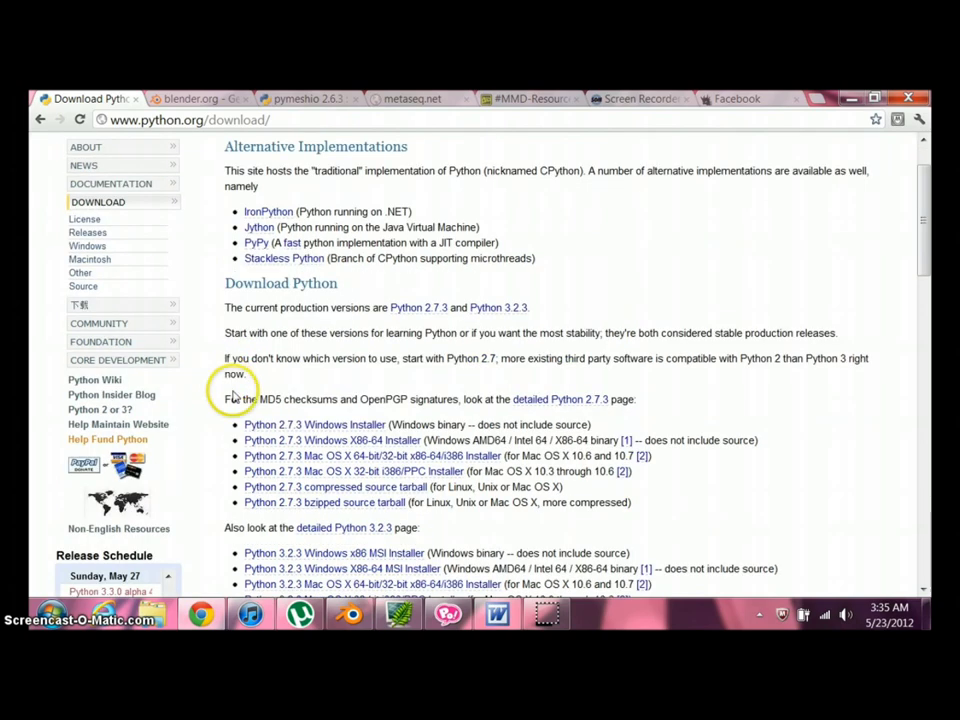
scroll(232, 397, down, 1)
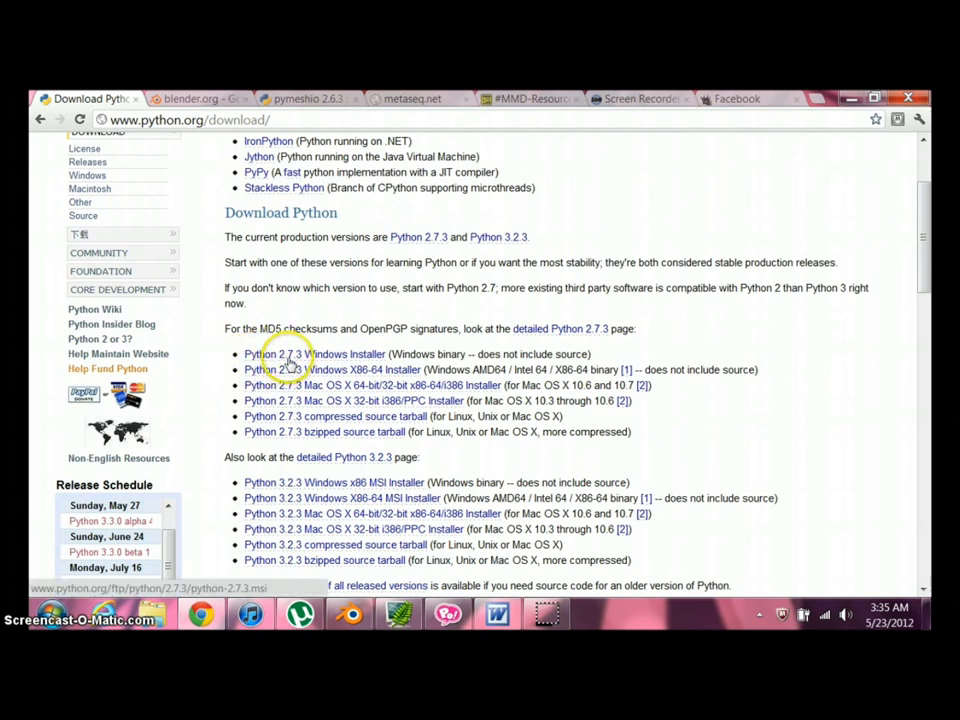
scroll(312, 366, up, 2)
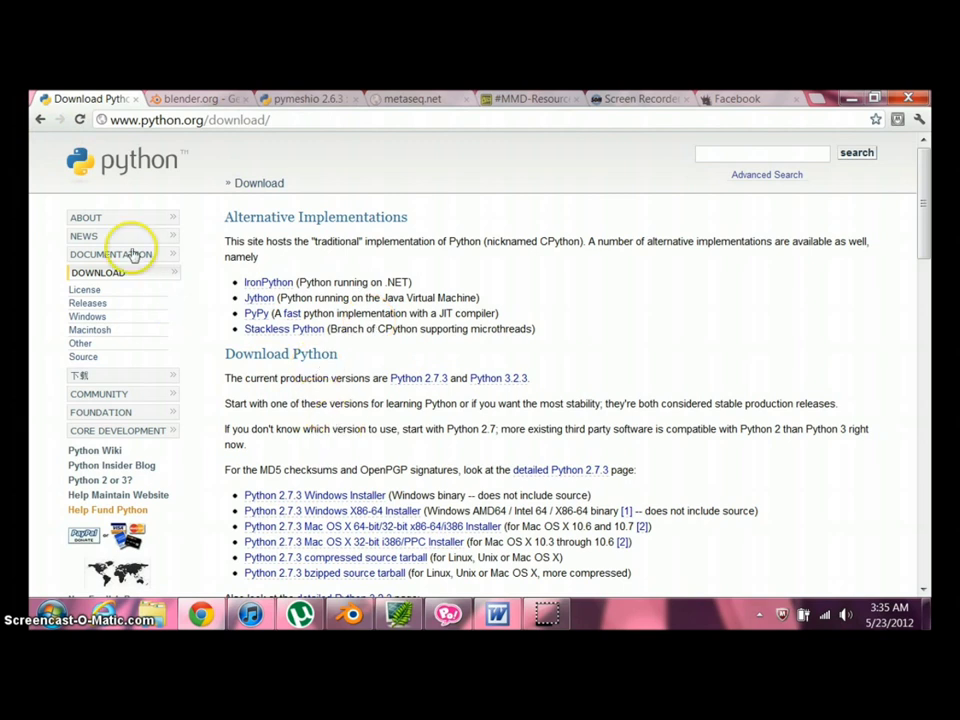
- Scroll the Blender 2.63a download page to the Windows 64-bit downloads and back to the top
click(185, 99)
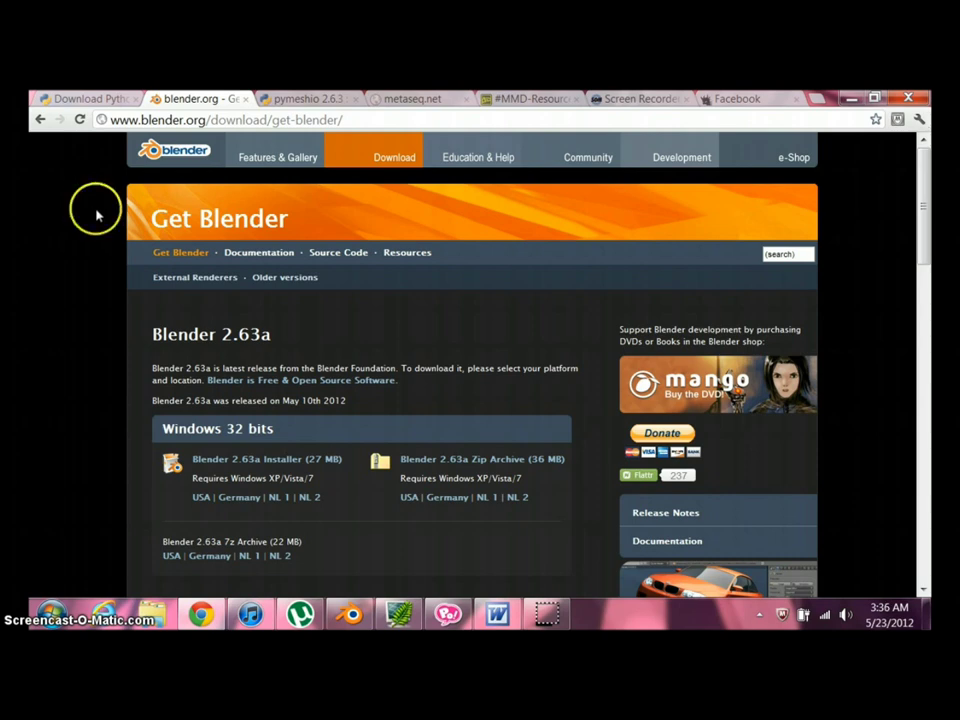
scroll(97, 212, down, 1)
scroll(105, 200, up, 1)
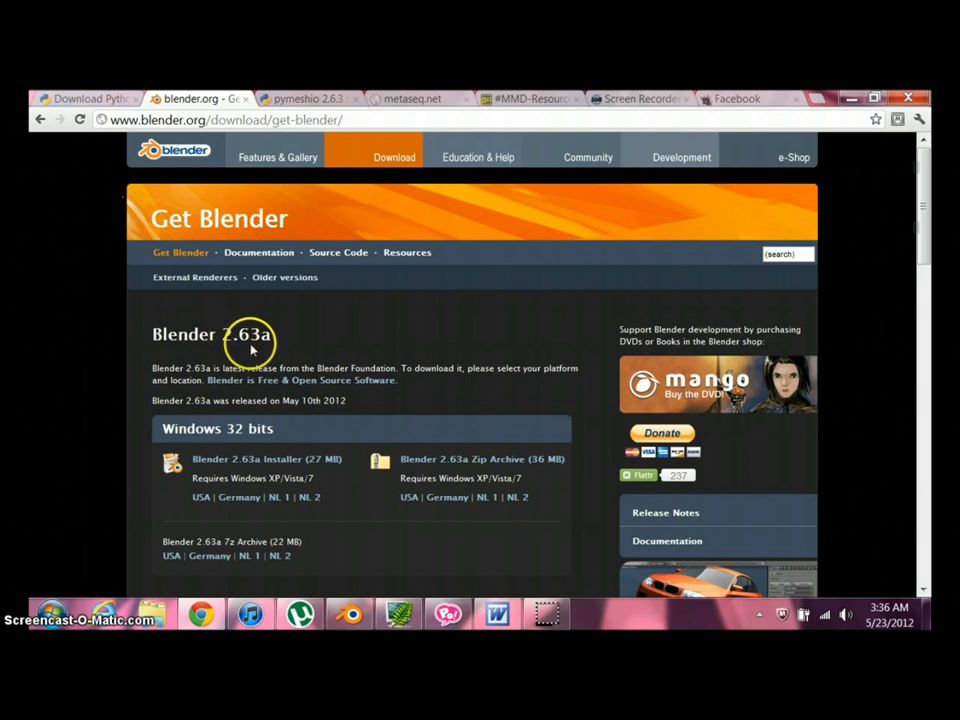
scroll(250, 347, down, 1)
scroll(250, 348, down, 1)
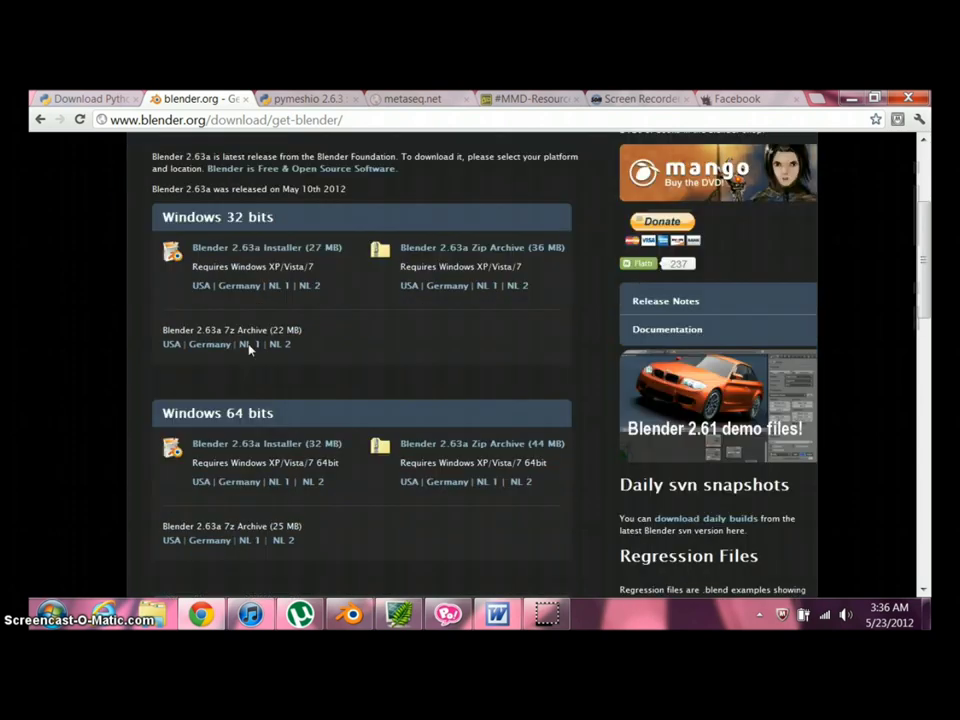
scroll(250, 348, up, 1)
scroll(250, 348, down, 1)
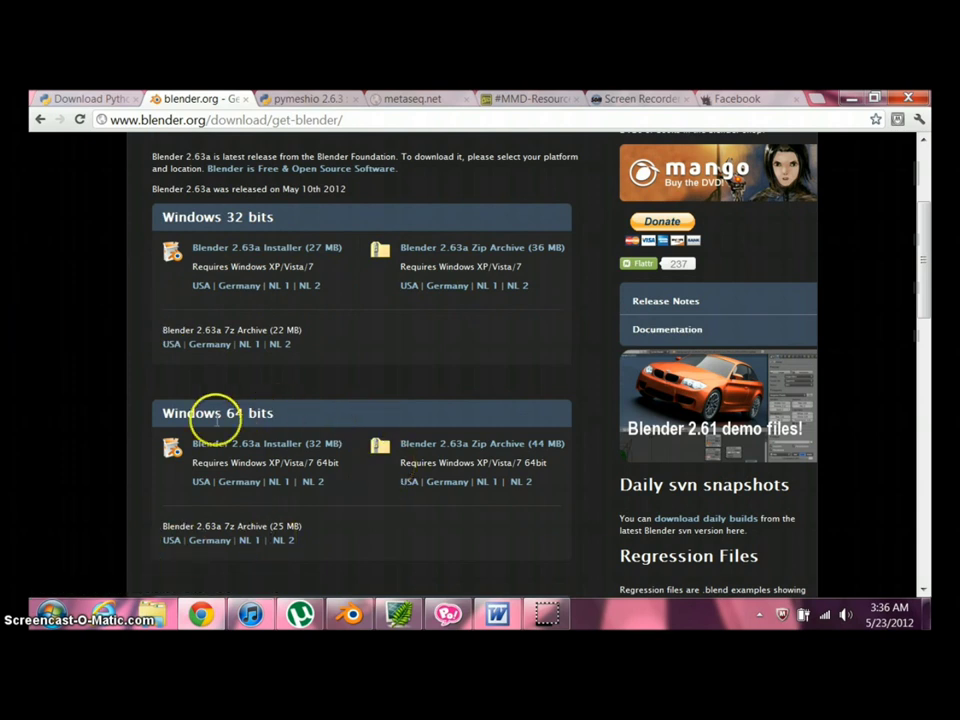
scroll(178, 400, up, 3)
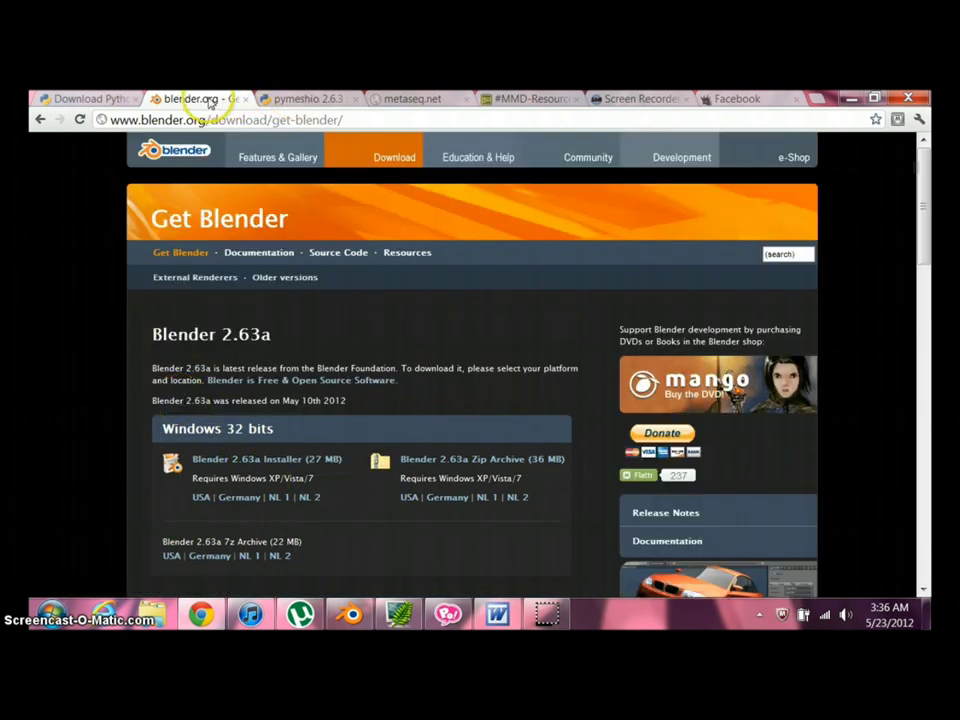
click(306, 99)
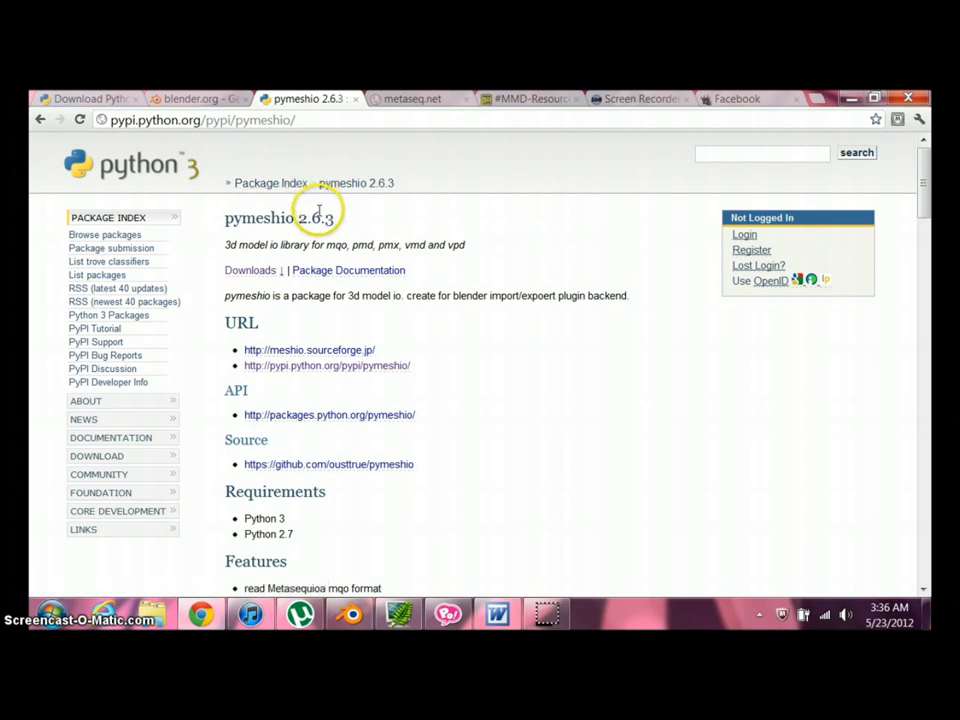
- Review the pymeshio 2.6.3 package page links, then move to the Metasequoia website
click(372, 352)
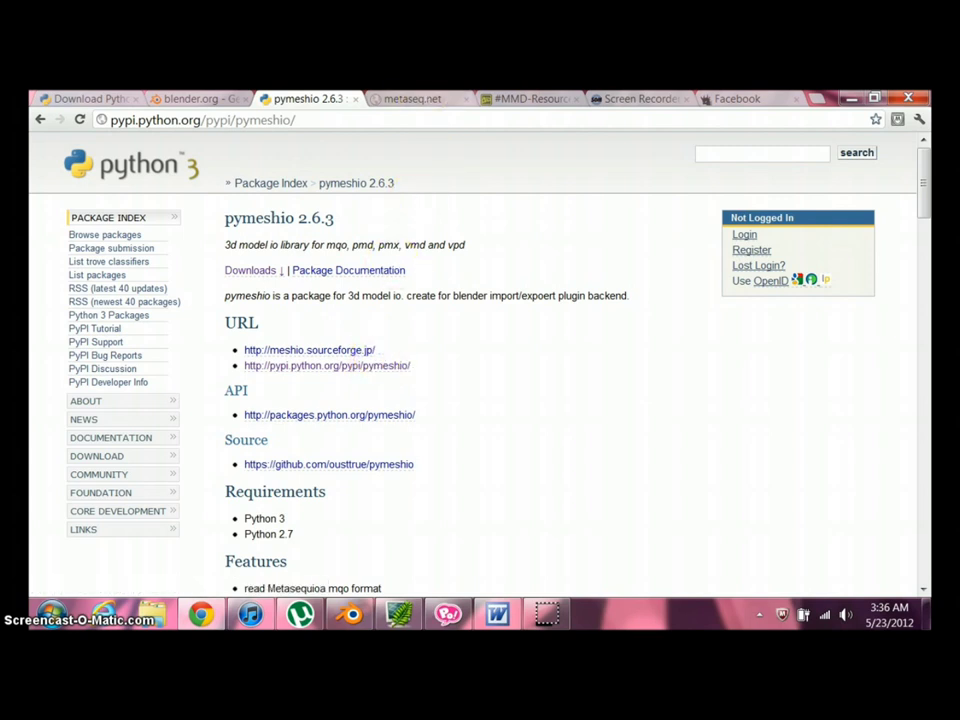
click(428, 100)
- Scroll through the metaseq.net release news, then minimize the browser to reveal the desktop
scroll(185, 180, down, 1)
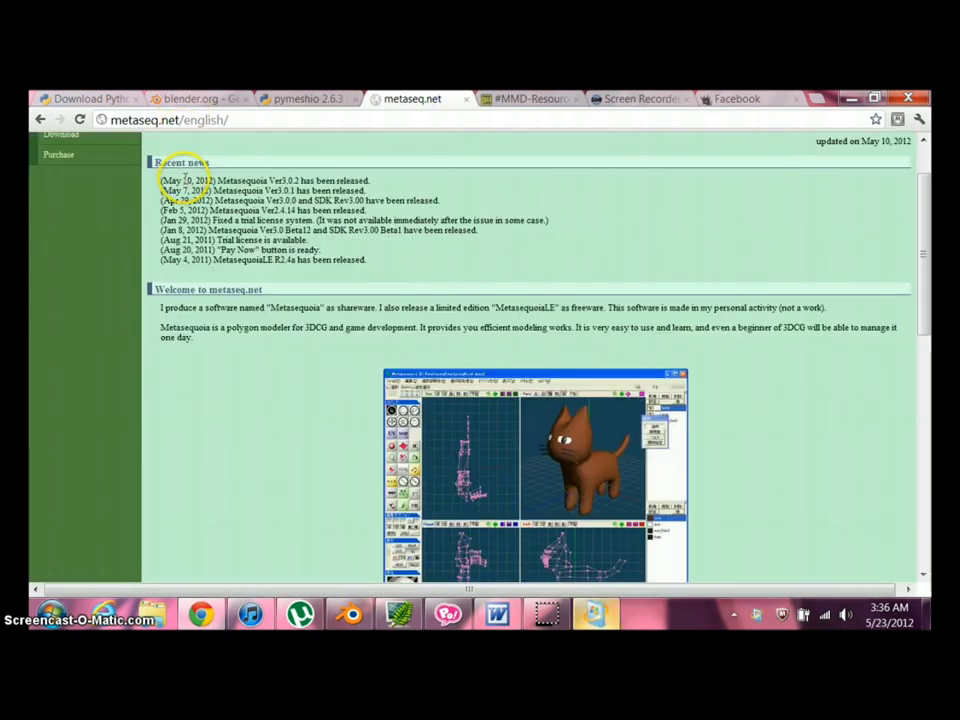
scroll(182, 180, down, 1)
scroll(186, 181, down, 1)
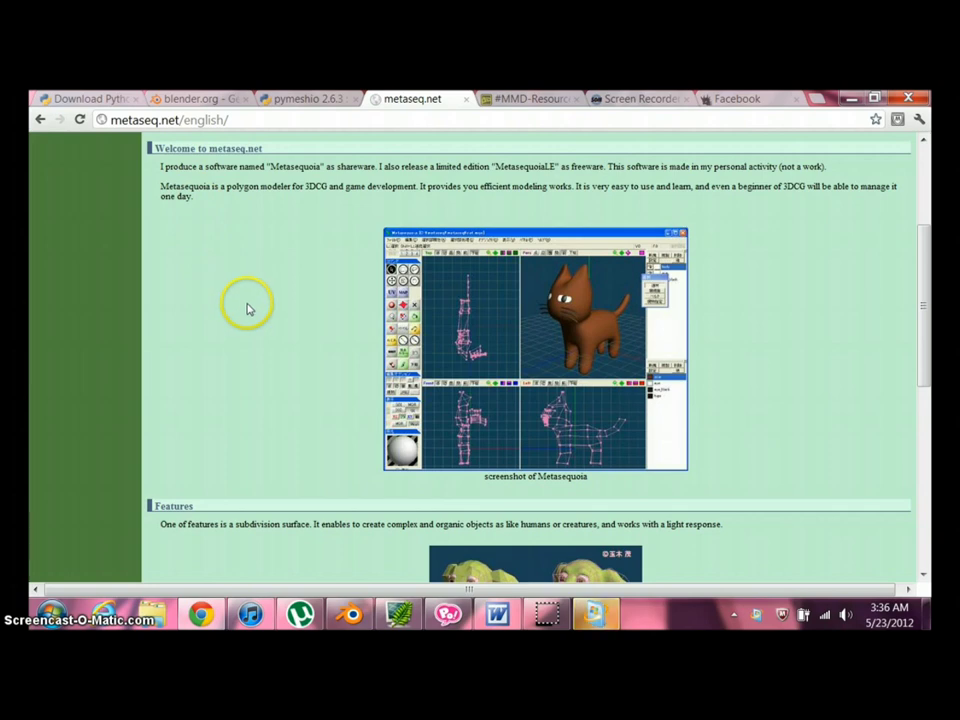
scroll(247, 300, up, 3)
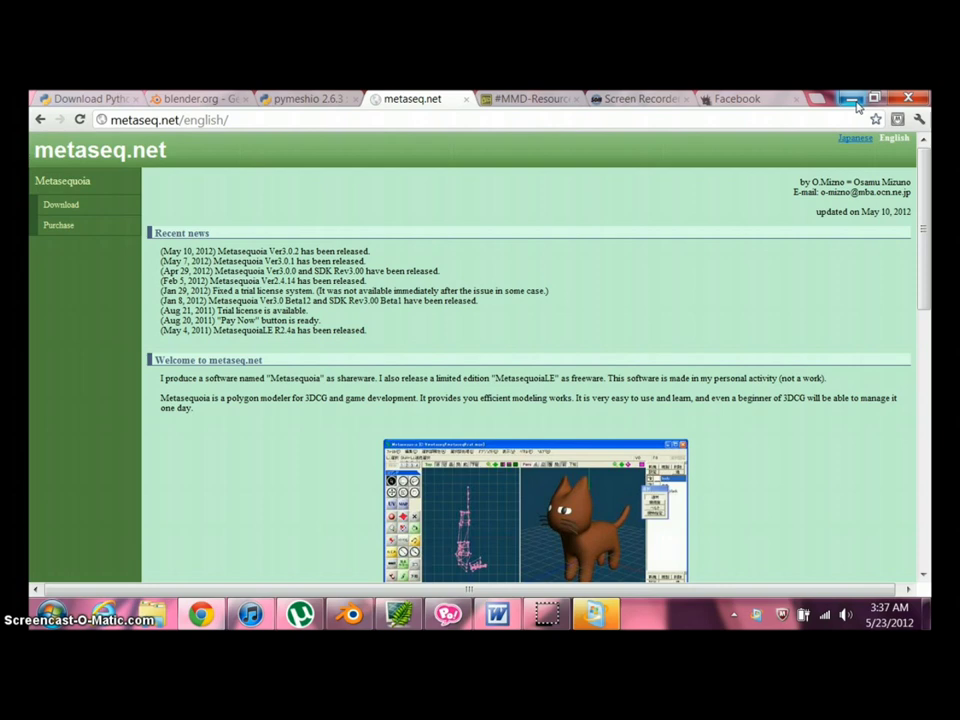
click(853, 100)
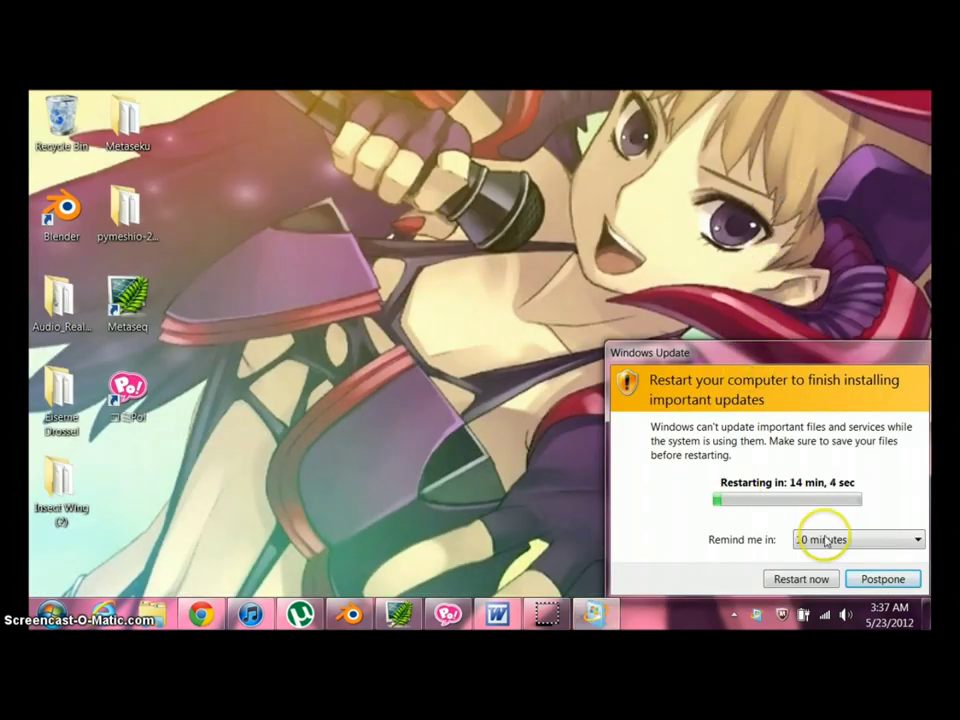
- Postpone the Windows Update restart and copy the blender26-meshio folder from pymeshio-2.6.3
click(886, 580)
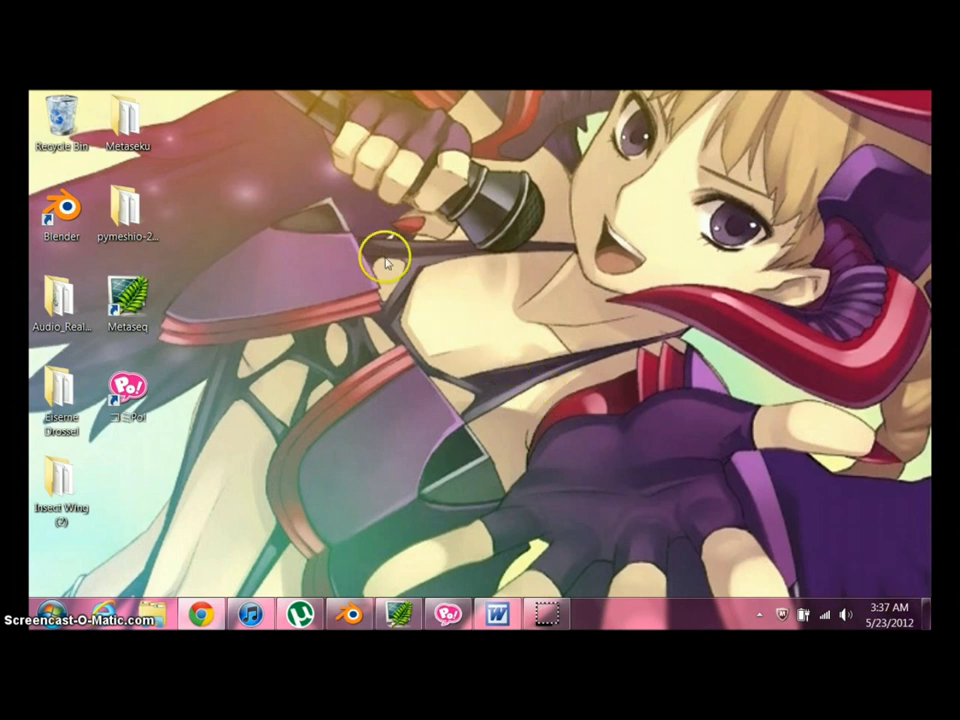
double_click(130, 225)
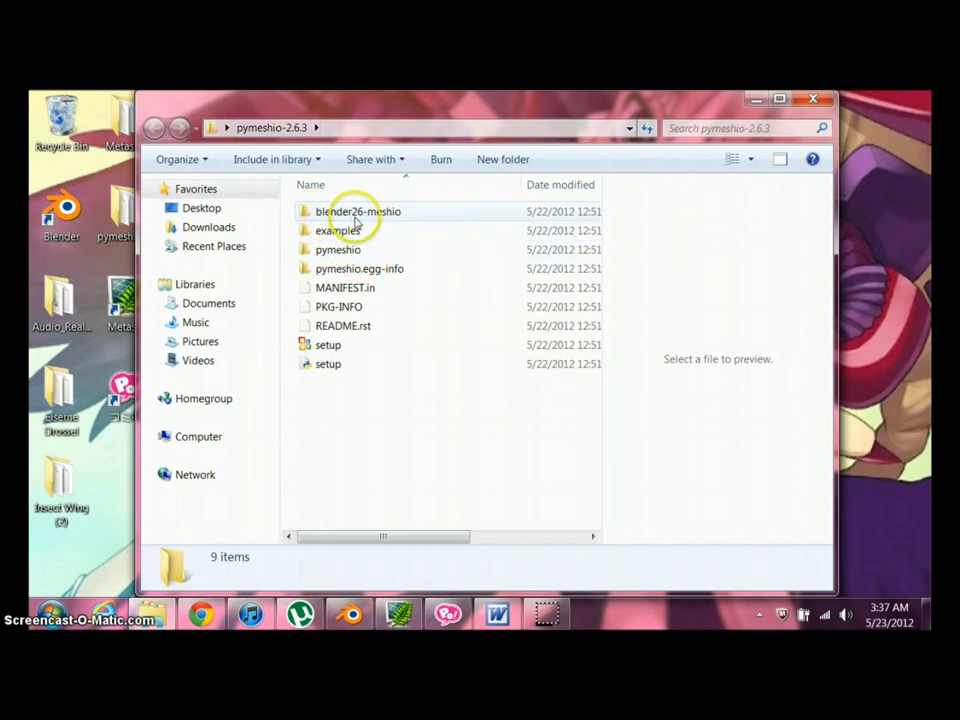
right_click(350, 211)
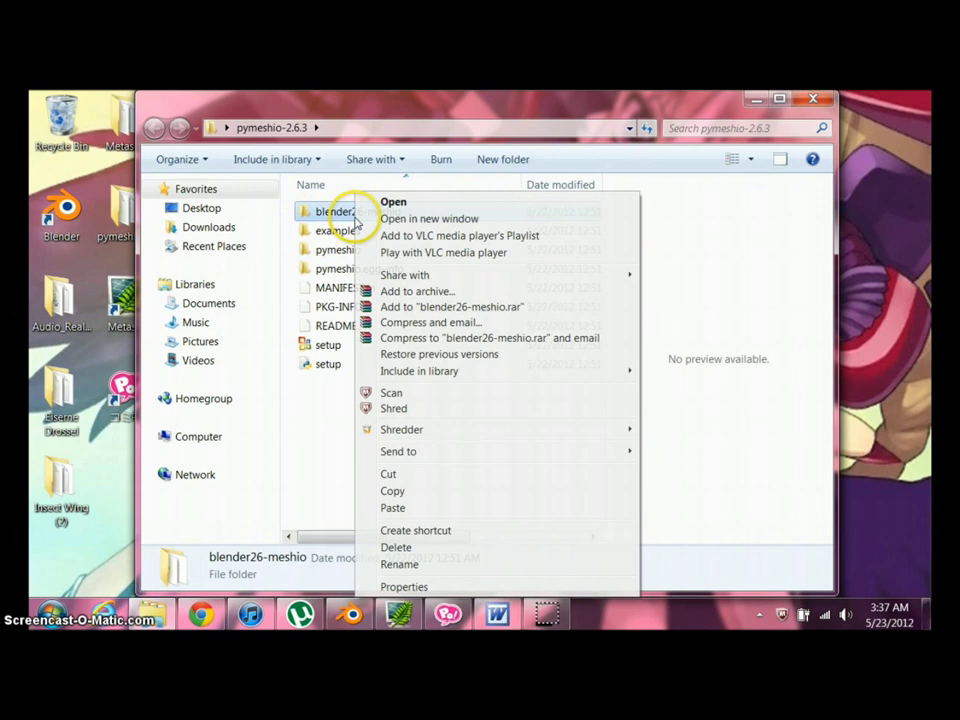
click(396, 492)
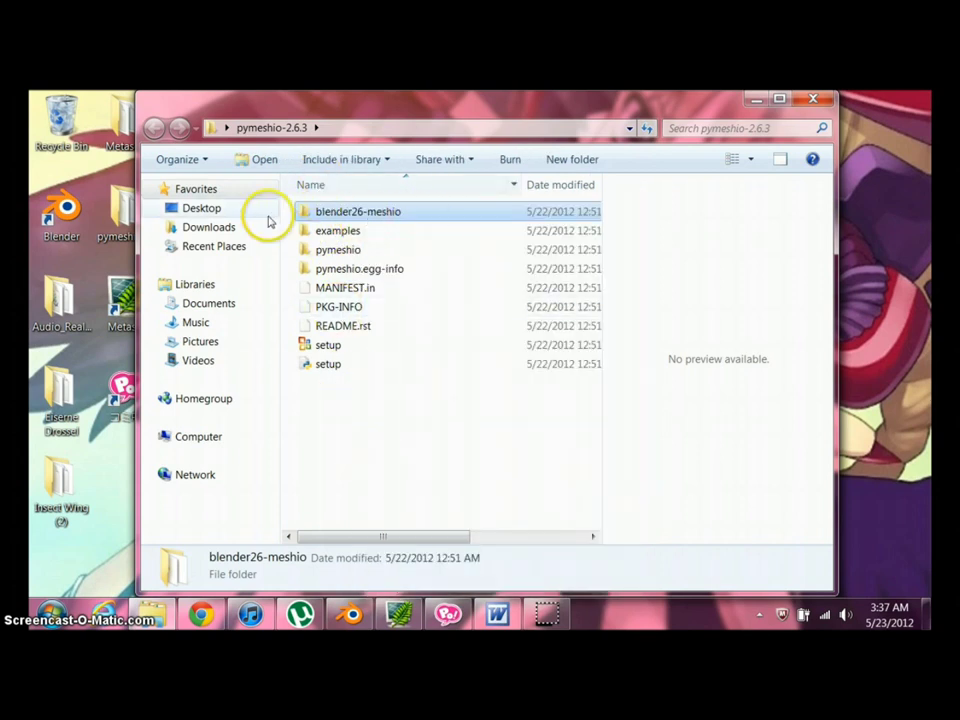
- Navigate to C:\Program Files\Blender Foundation\Blender\2.63\scripts\addons
click(215, 443)
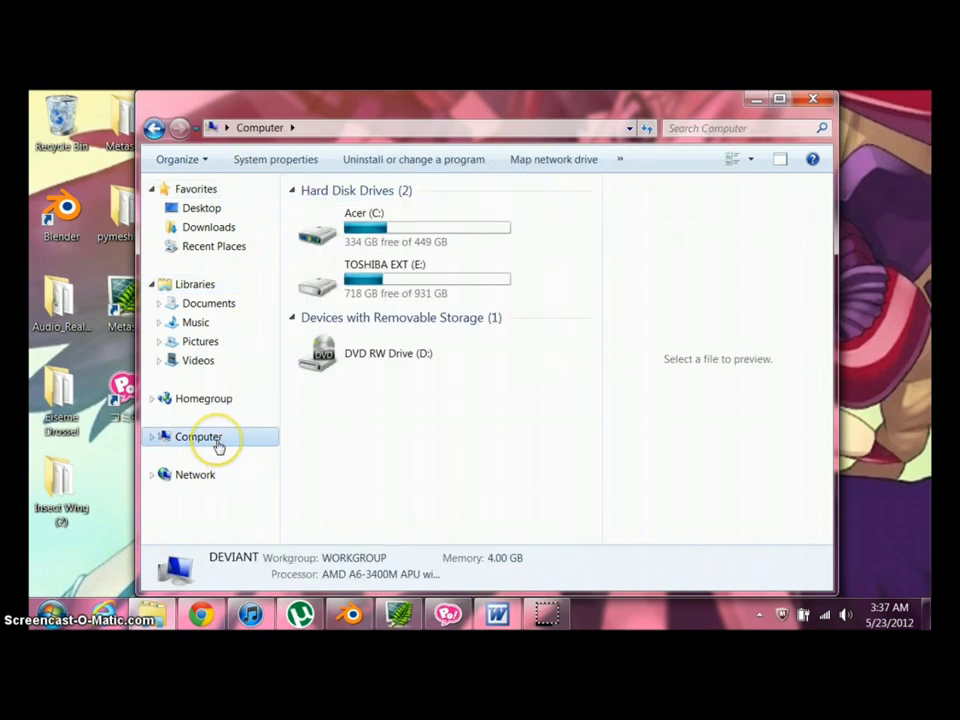
click(380, 222)
double_click(380, 222)
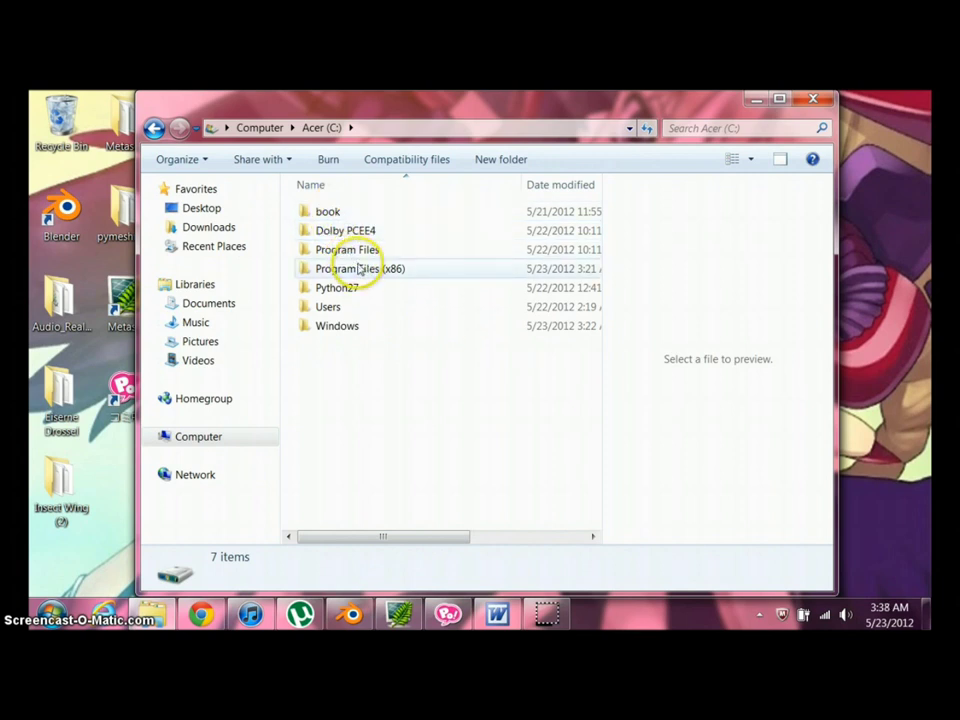
double_click(357, 252)
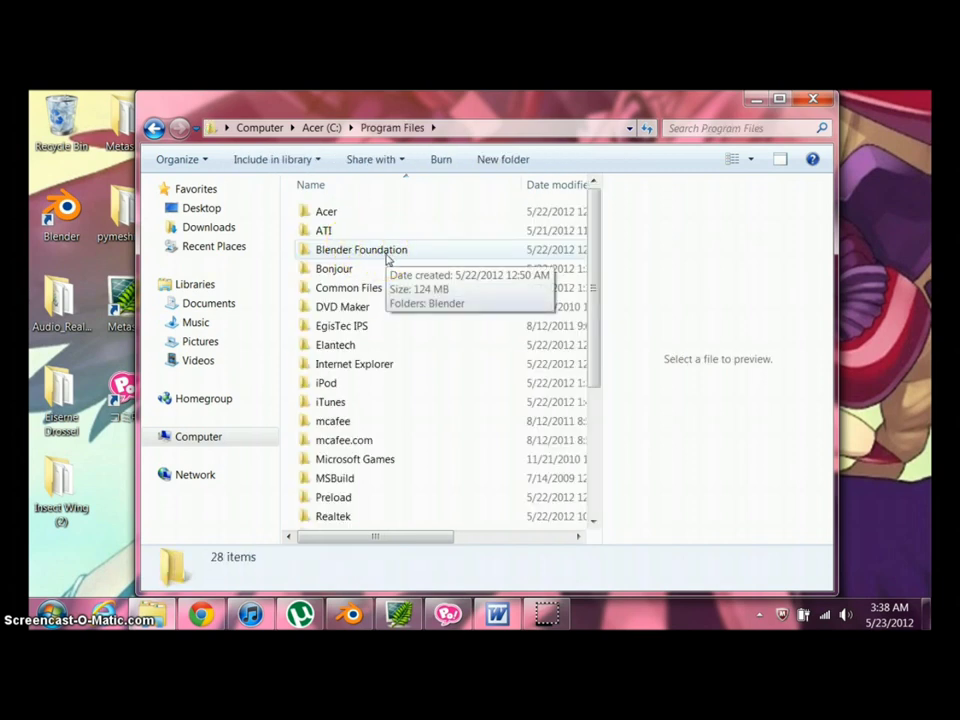
double_click(386, 252)
double_click(373, 218)
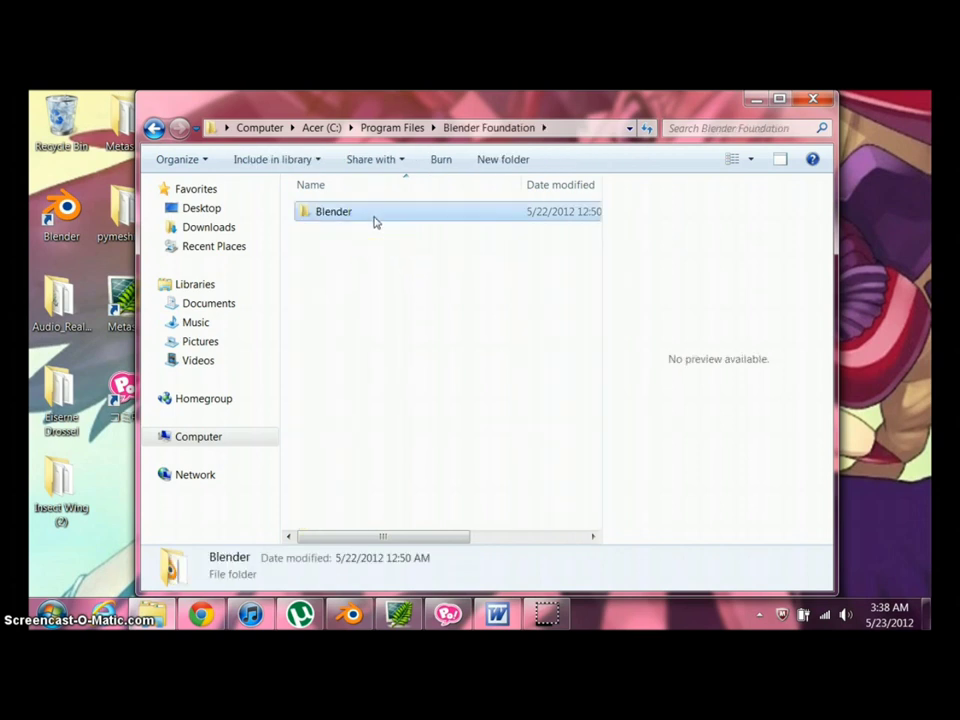
double_click(375, 214)
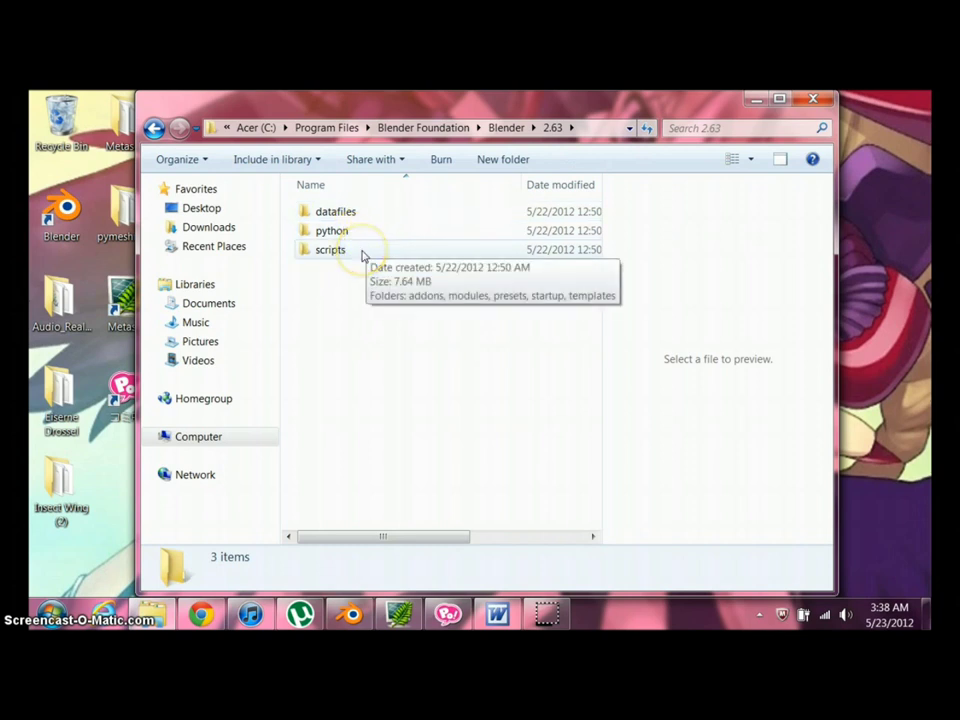
double_click(362, 250)
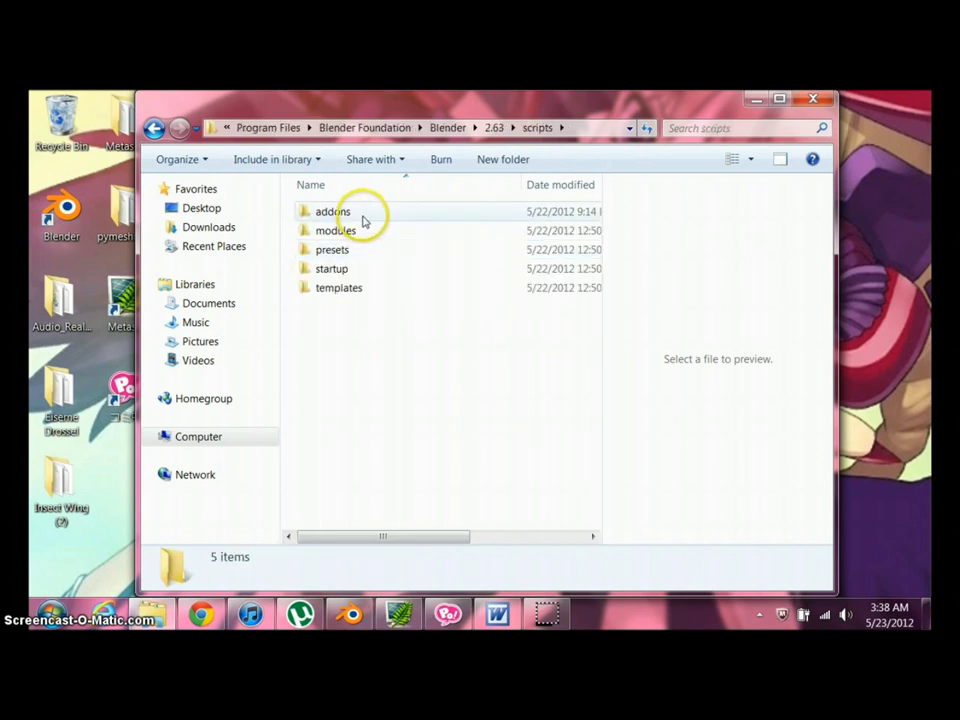
double_click(364, 218)
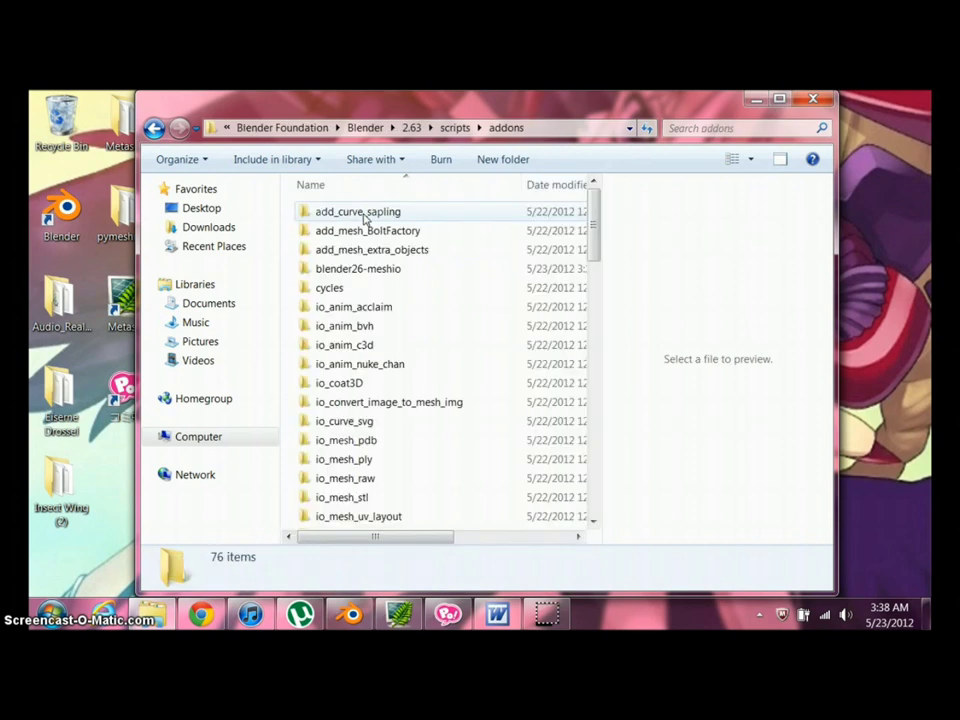
- Paste blender26-meshio into addons without merging, then close Explorer
click(376, 276)
right_click(375, 274)
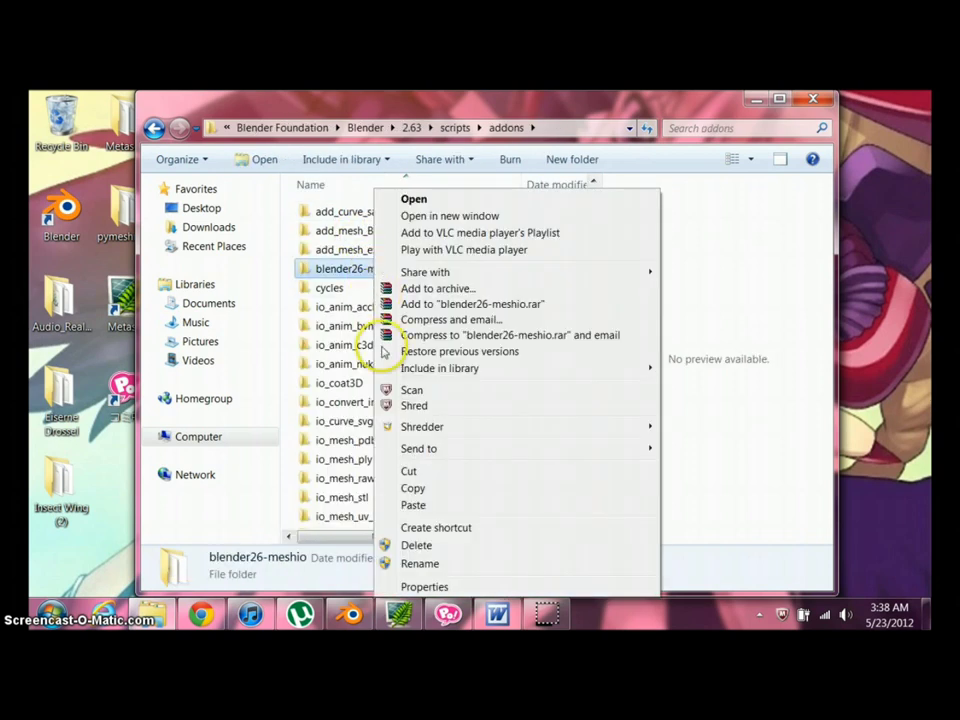
click(413, 505)
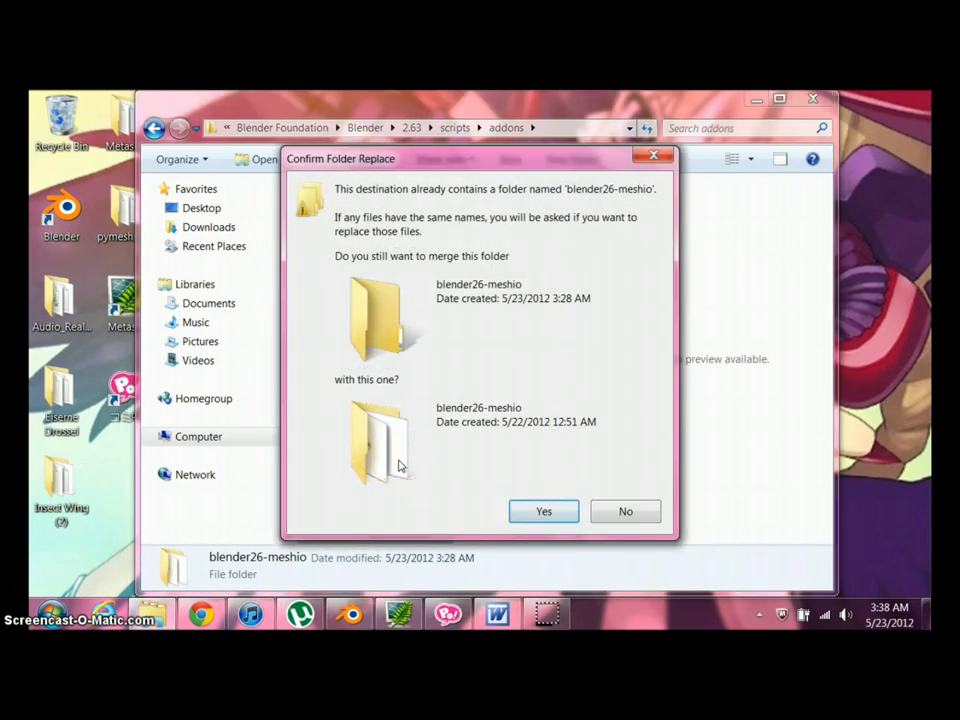
click(621, 516)
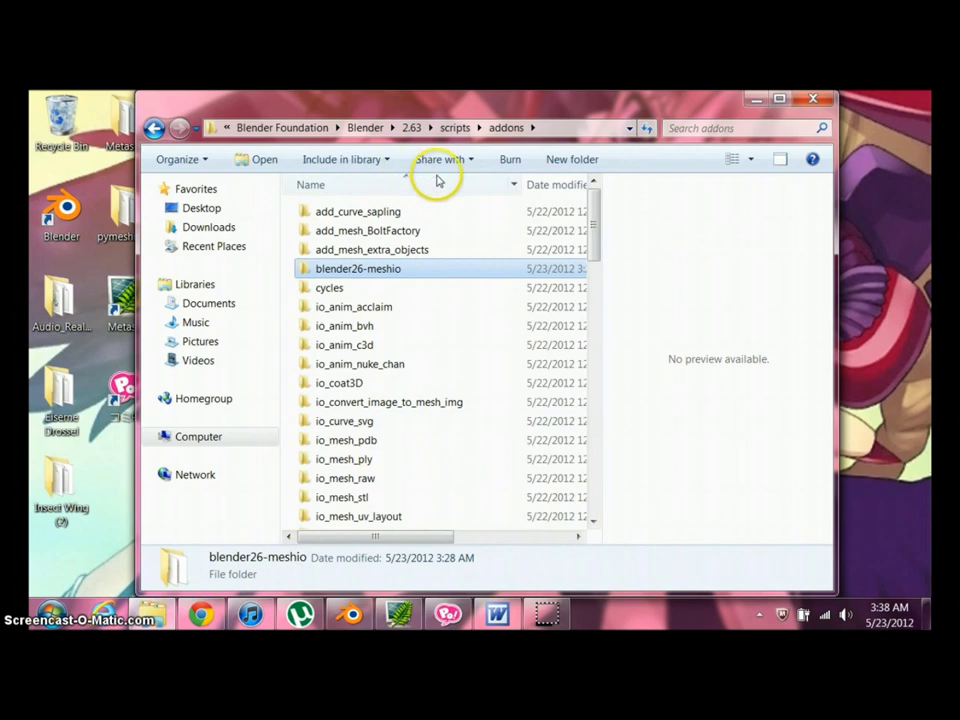
click(813, 102)
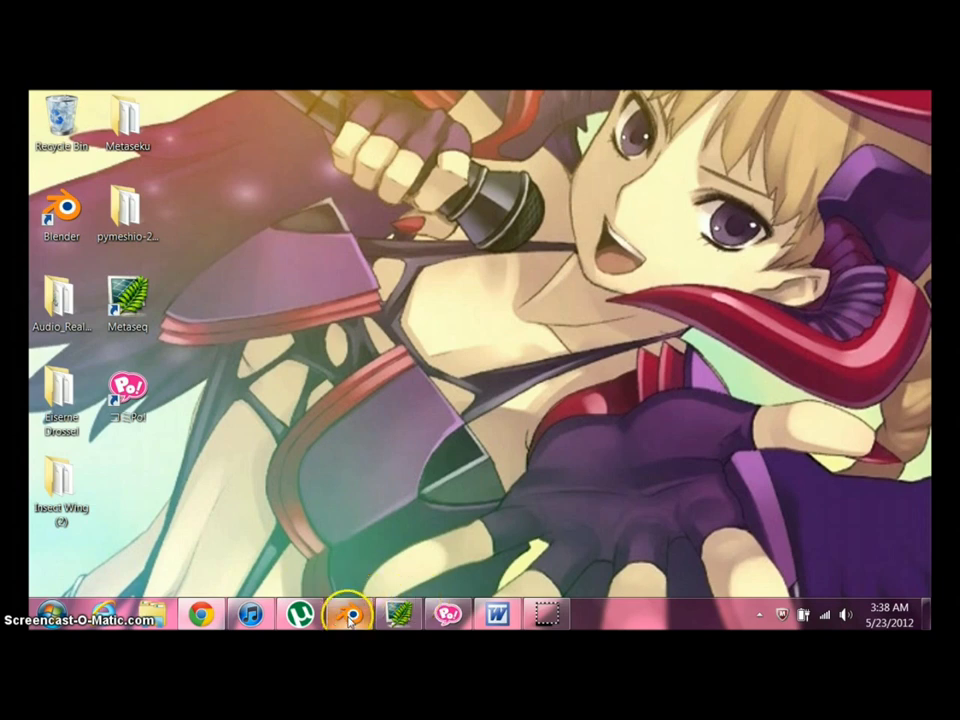
mouse_move(348, 621)
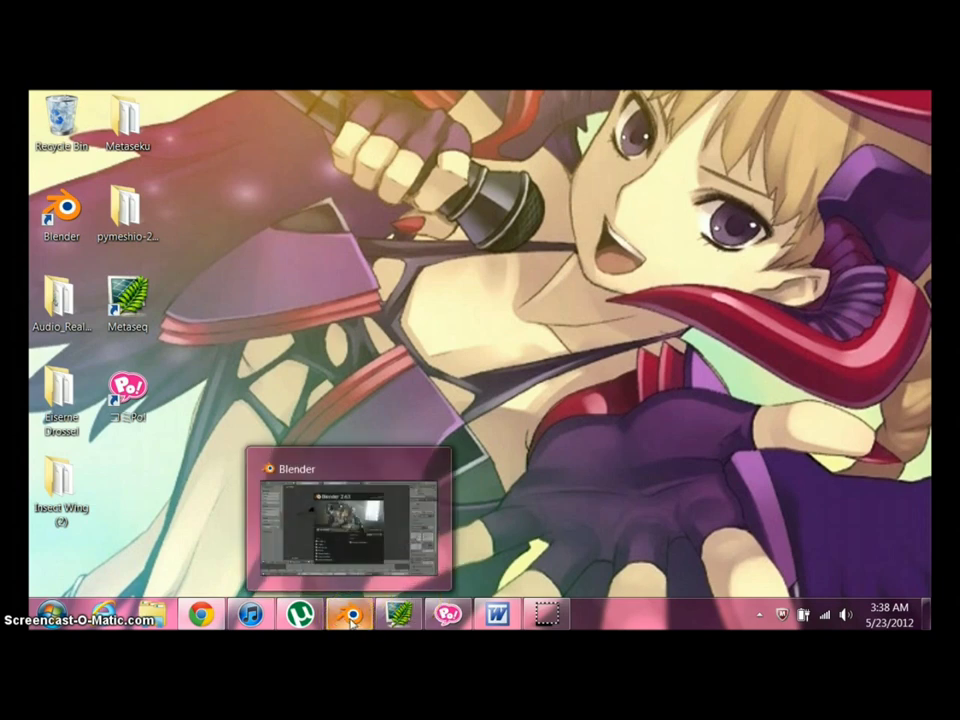
- Bring up Blender 2.63, dismiss the splash screen, and delete the default cube
click(350, 622)
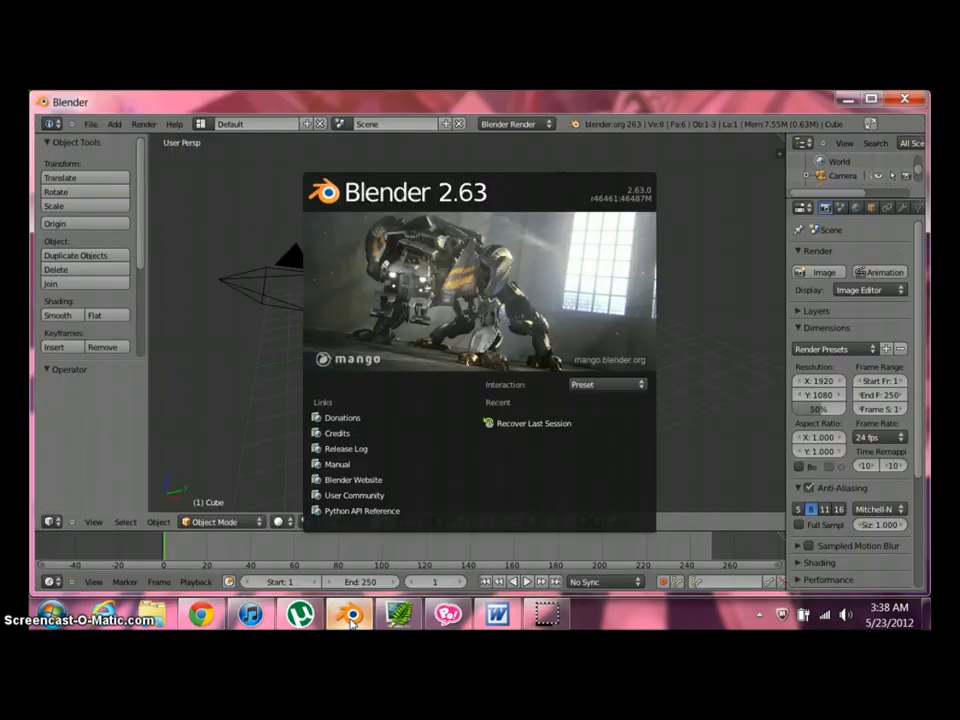
click(328, 618)
click(229, 174)
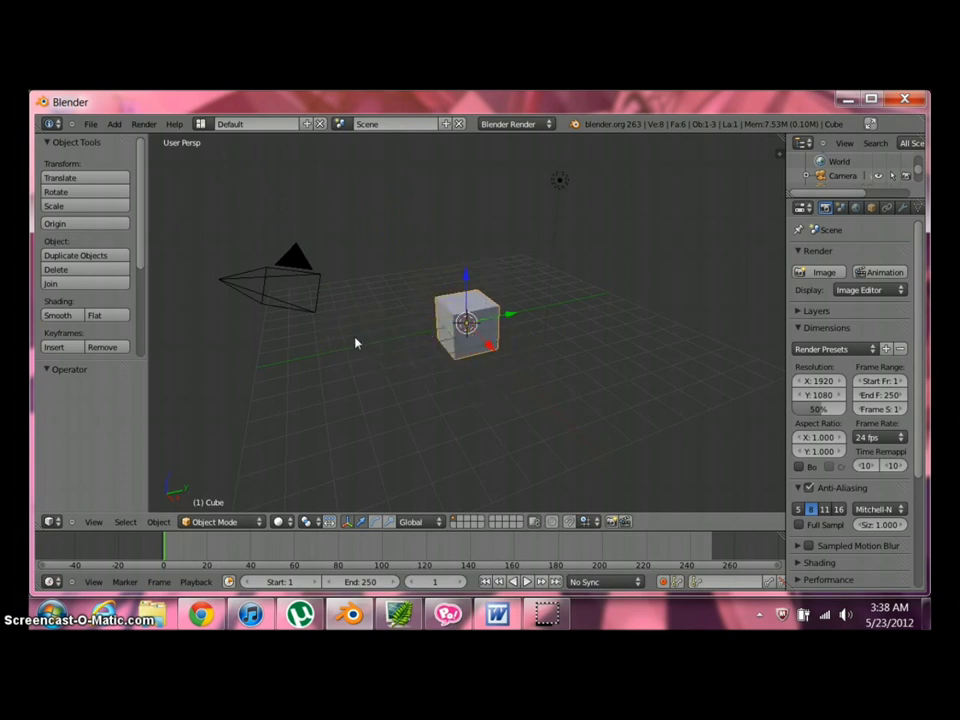
key(x)
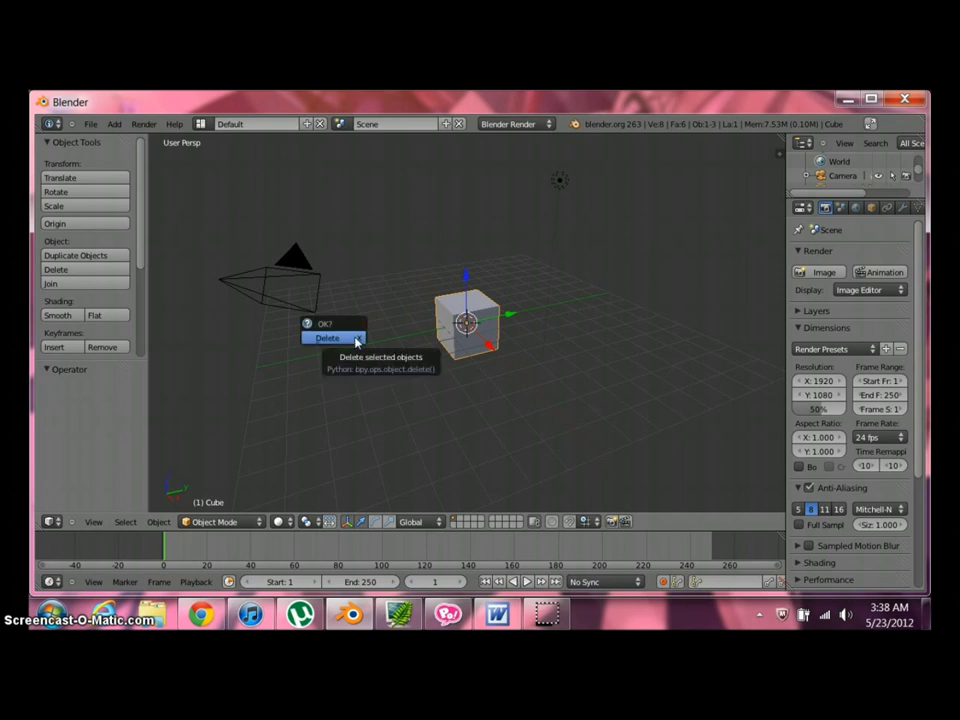
click(330, 338)
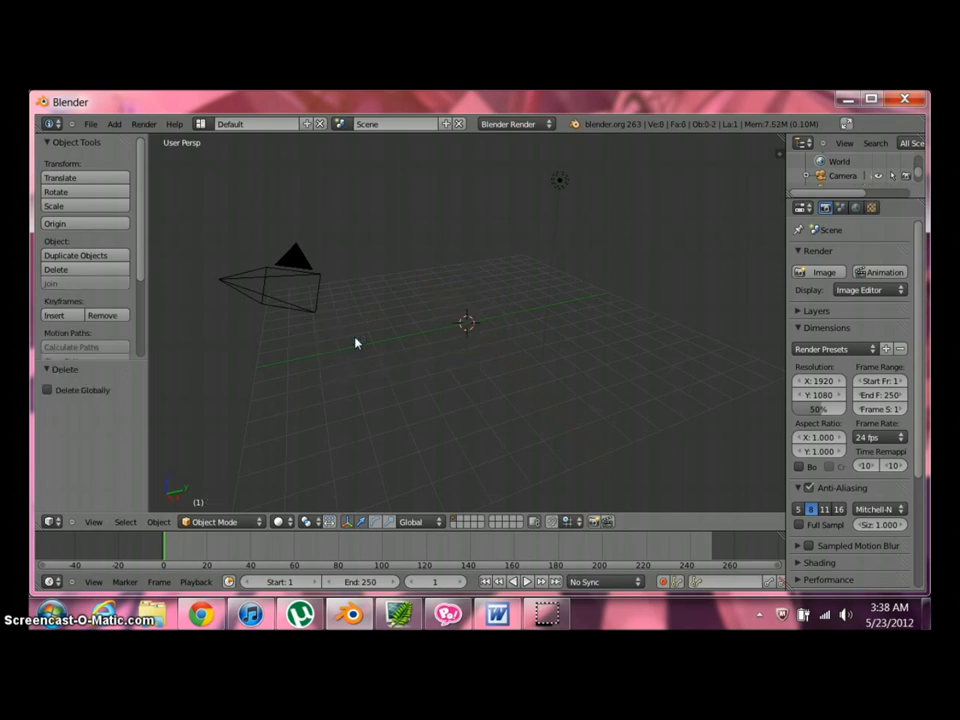
click(91, 126)
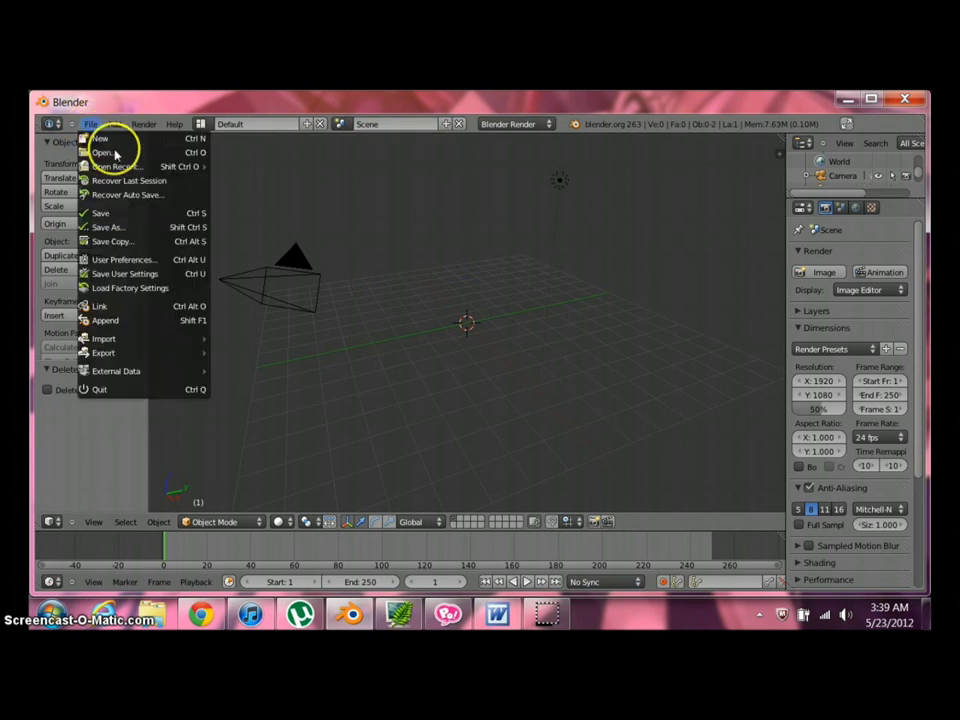
- Search User Preferences add-ons for 'meshio' and enable Import-Export: meshio
click(174, 261)
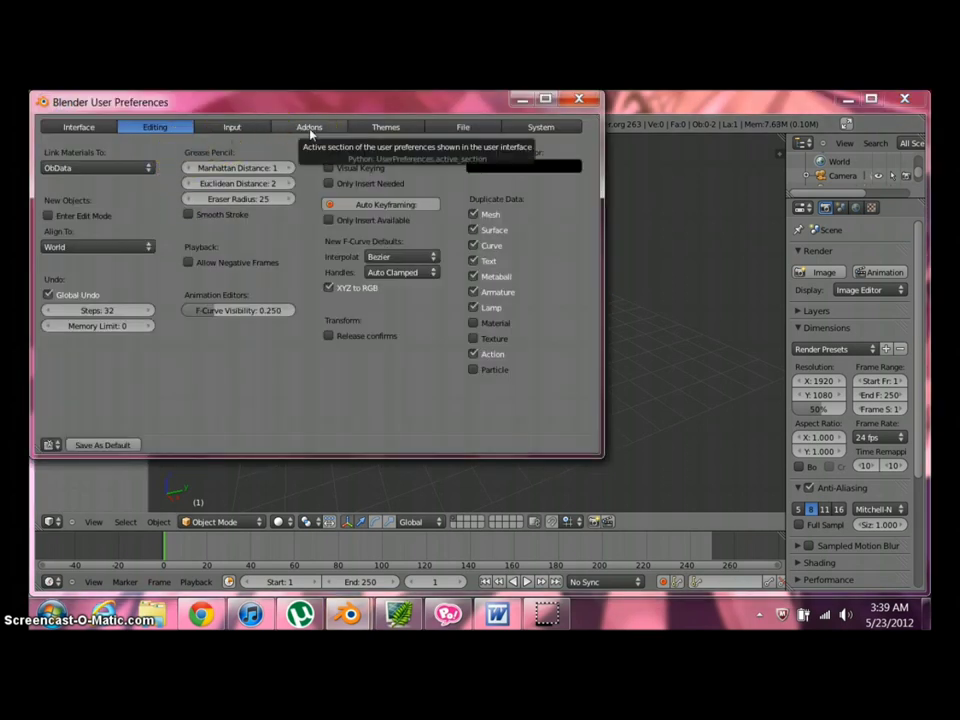
click(306, 130)
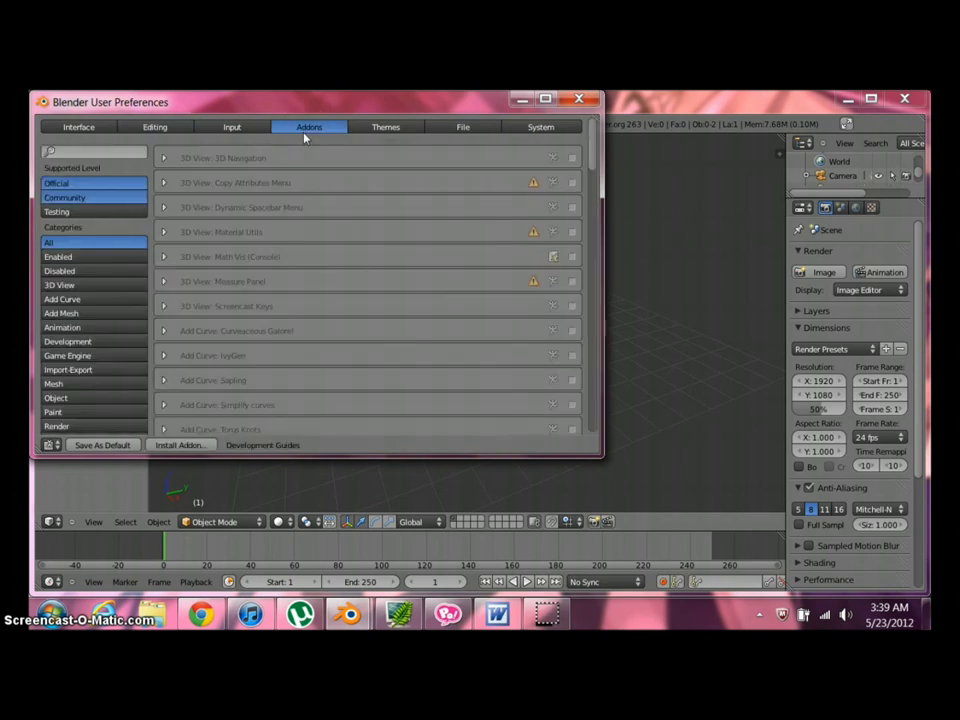
click(120, 155)
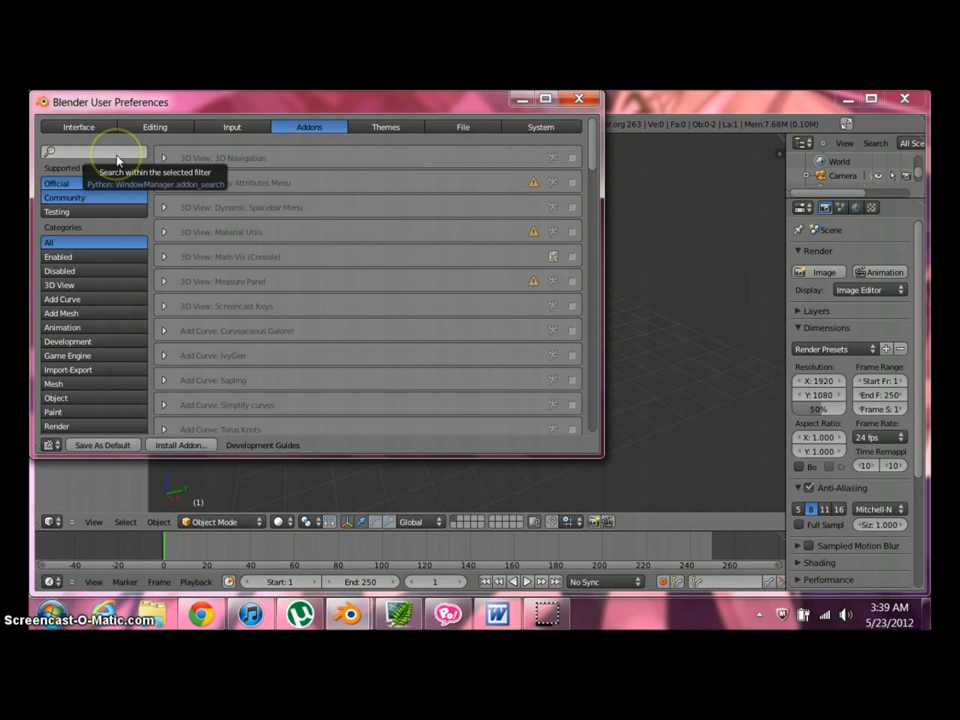
click(118, 152)
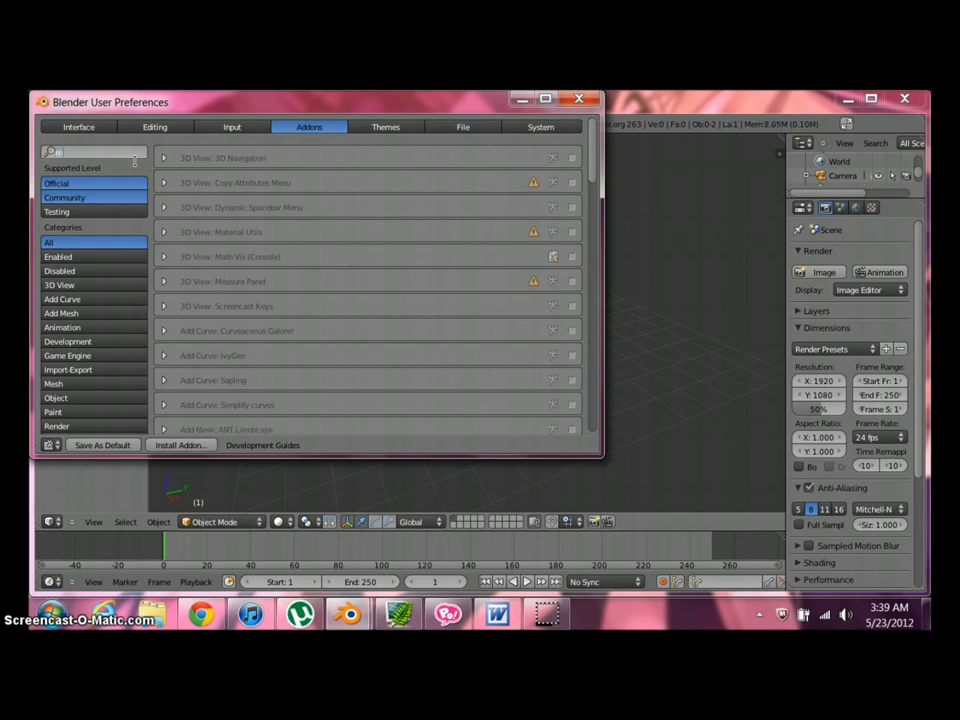
text(meshio)
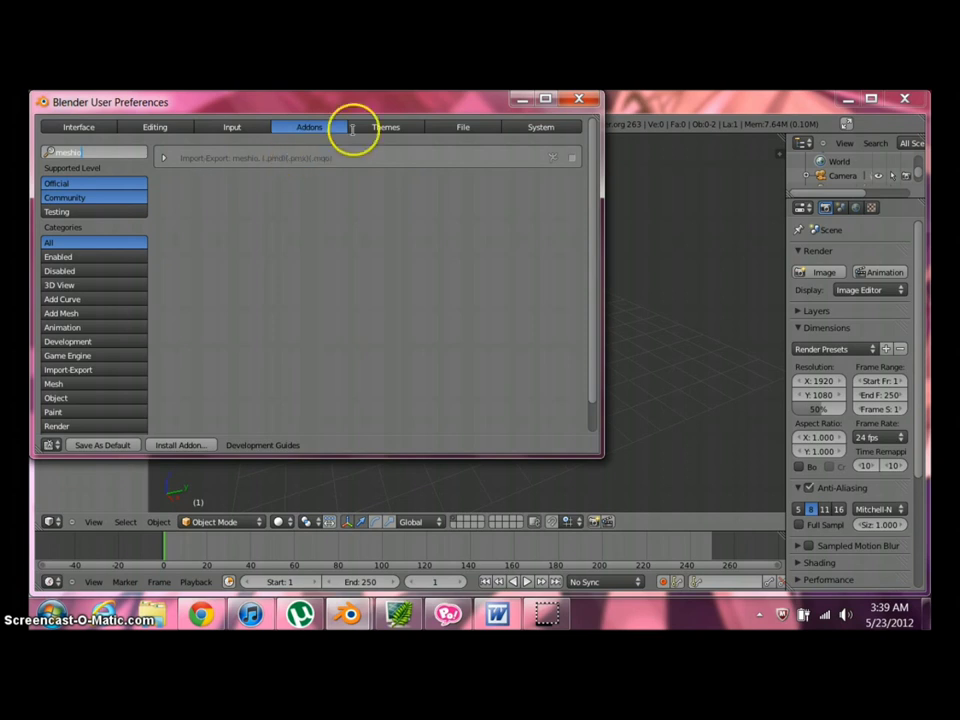
click(572, 159)
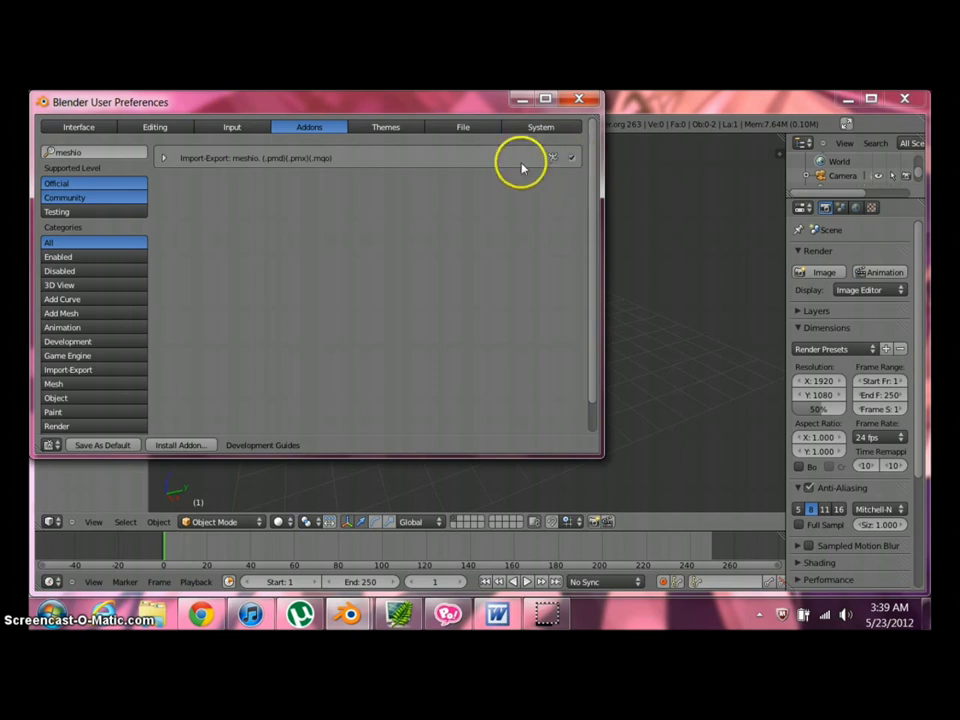
click(105, 450)
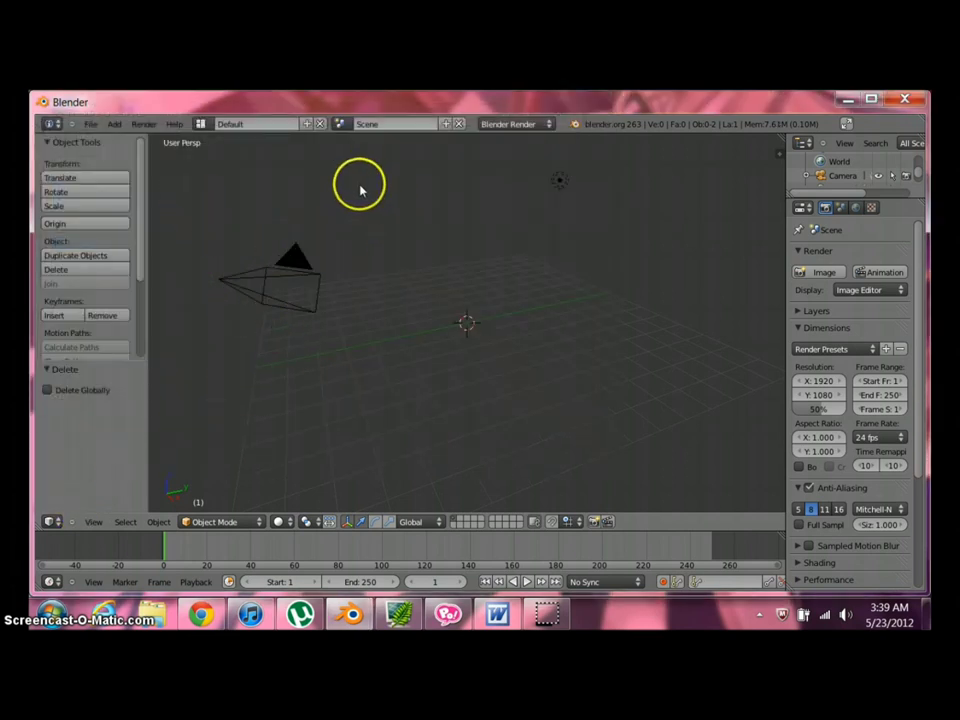
- Save the camera-and-lamp scene with meshio enabled as the startup default via Save User Settings
middle_drag(366, 195, 534, 287)
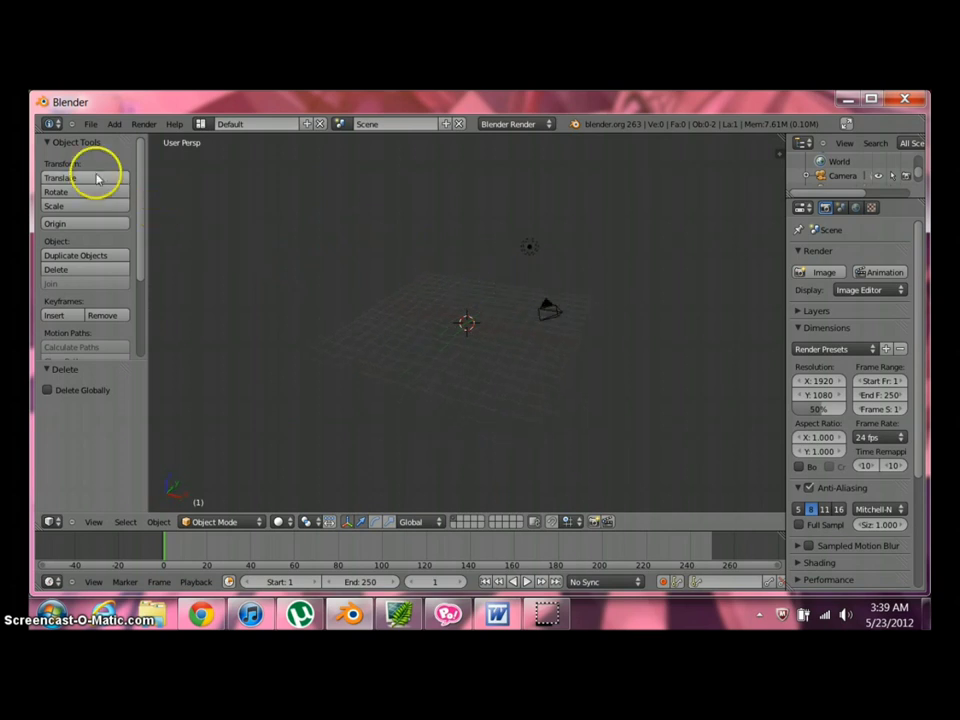
click(92, 124)
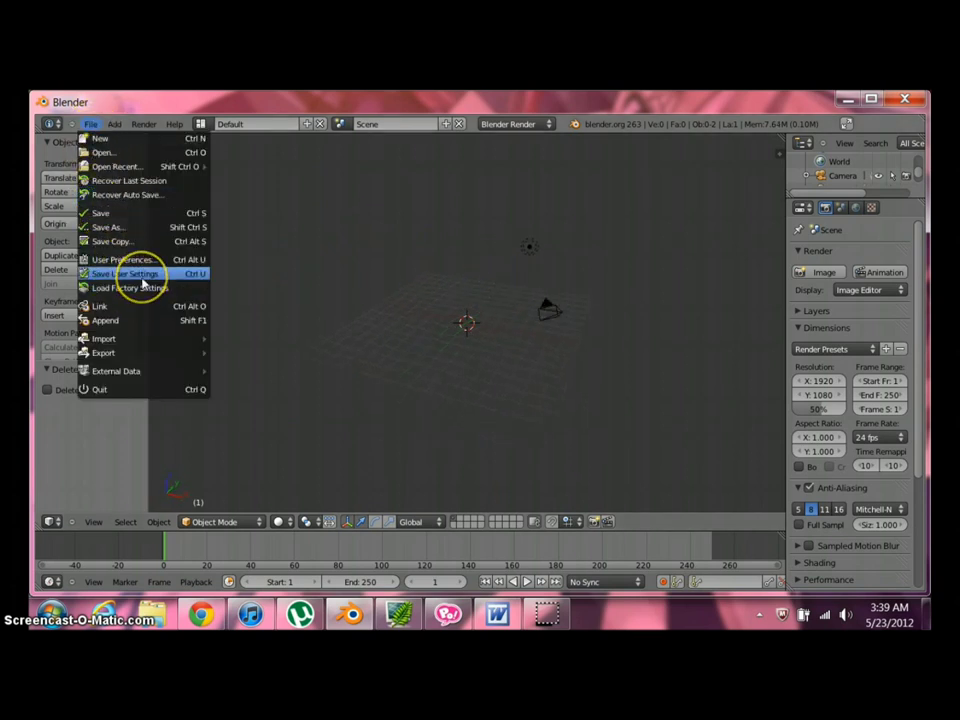
click(137, 275)
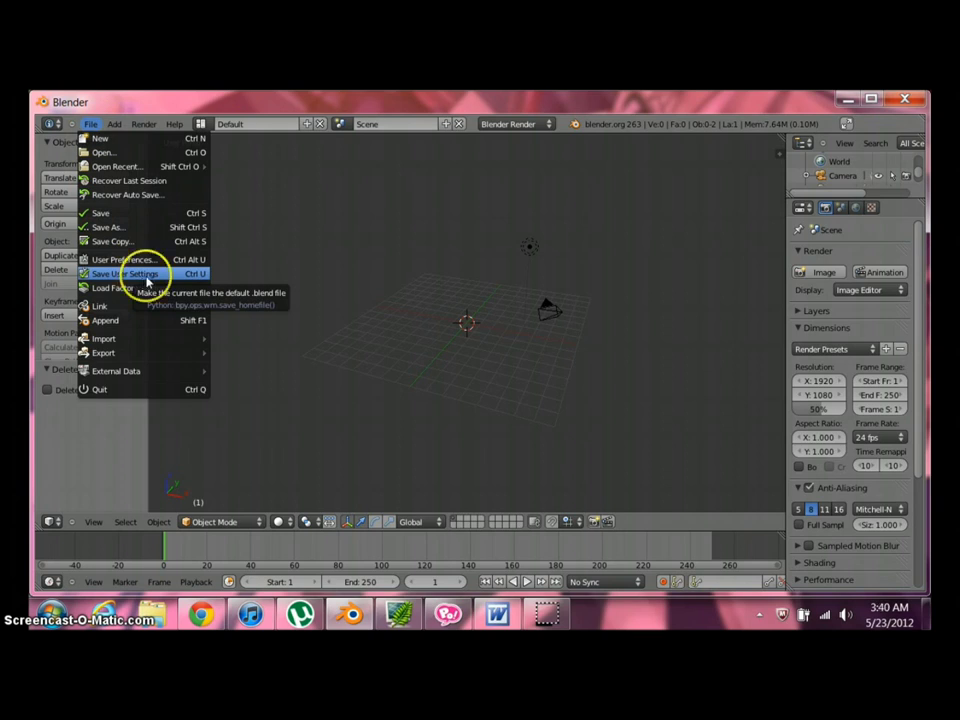
click(160, 276)
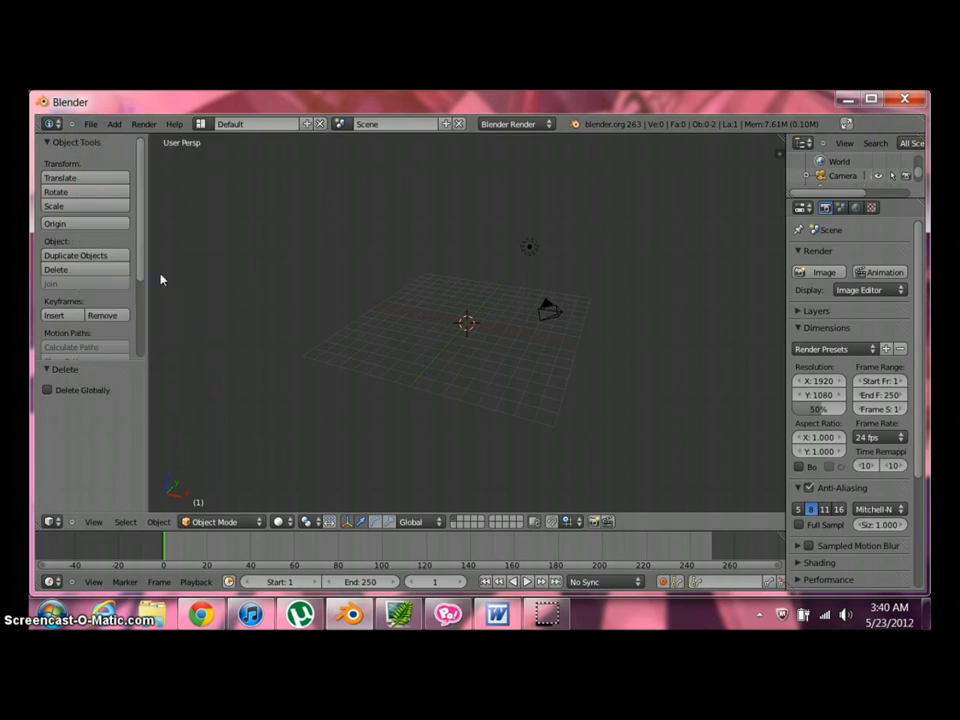
middle_drag(430, 209, 467, 317)
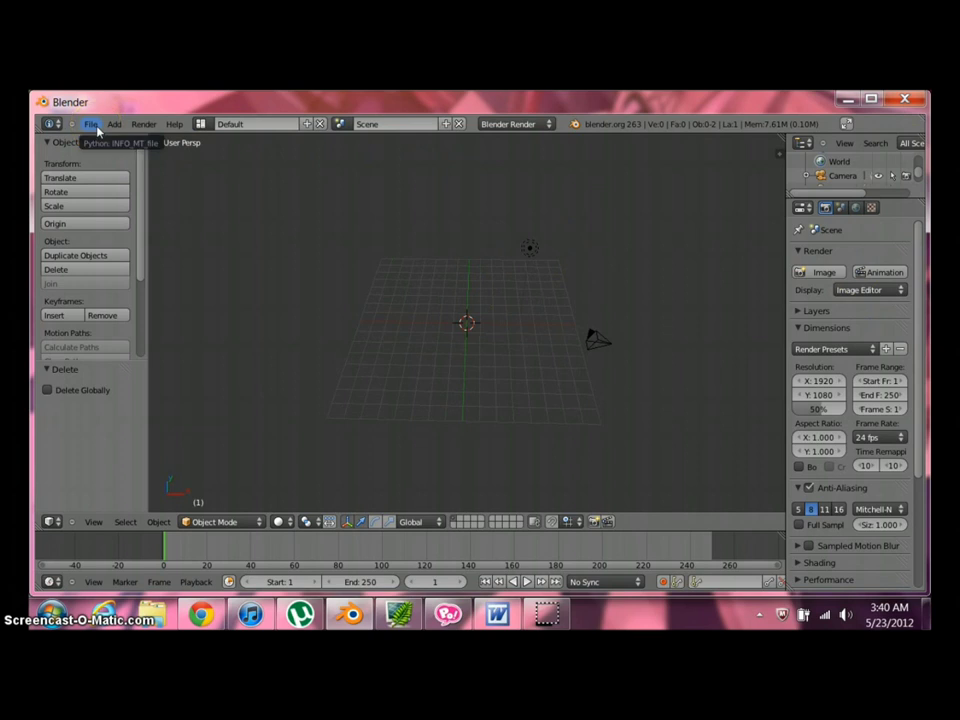
click(92, 124)
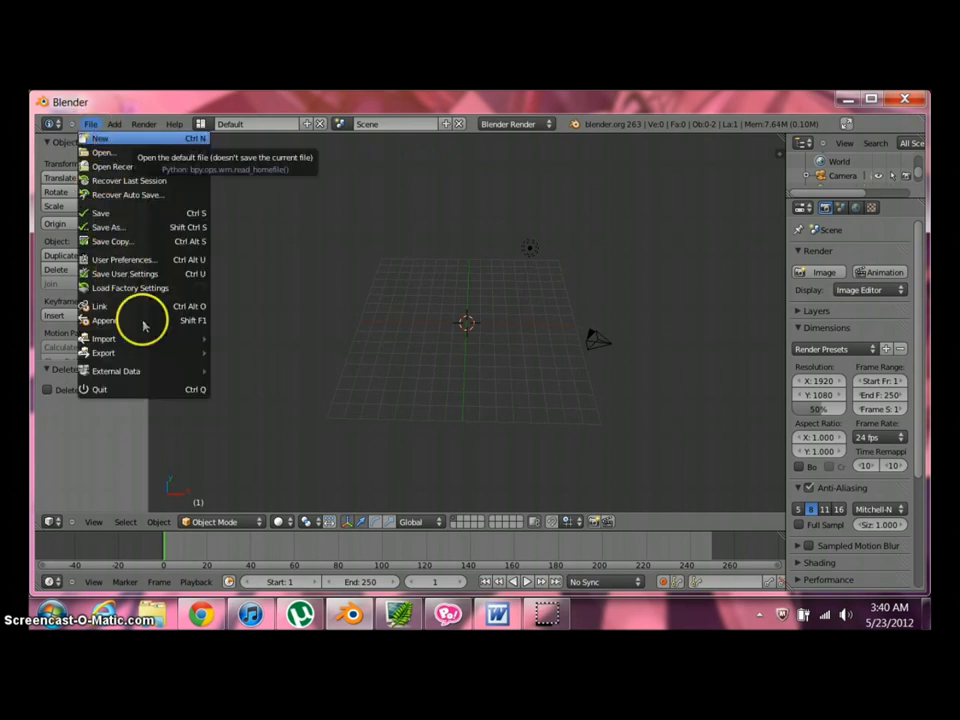
- Import normal.pmd as a MikuMikuDance model from Documents\pokemon hats\1
mouse_move(182, 339)
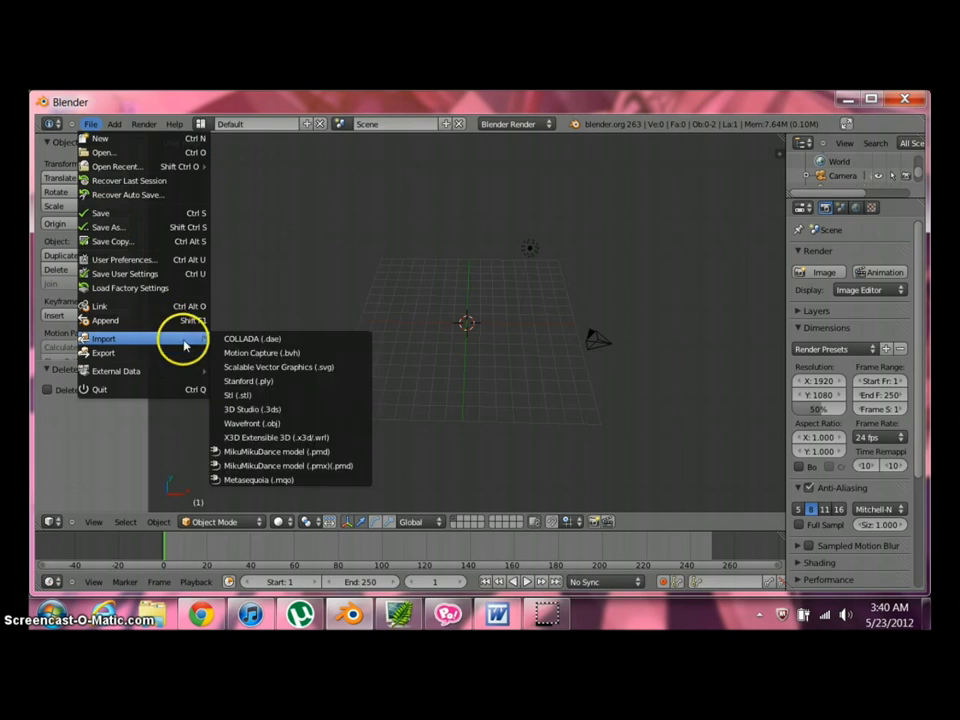
click(328, 457)
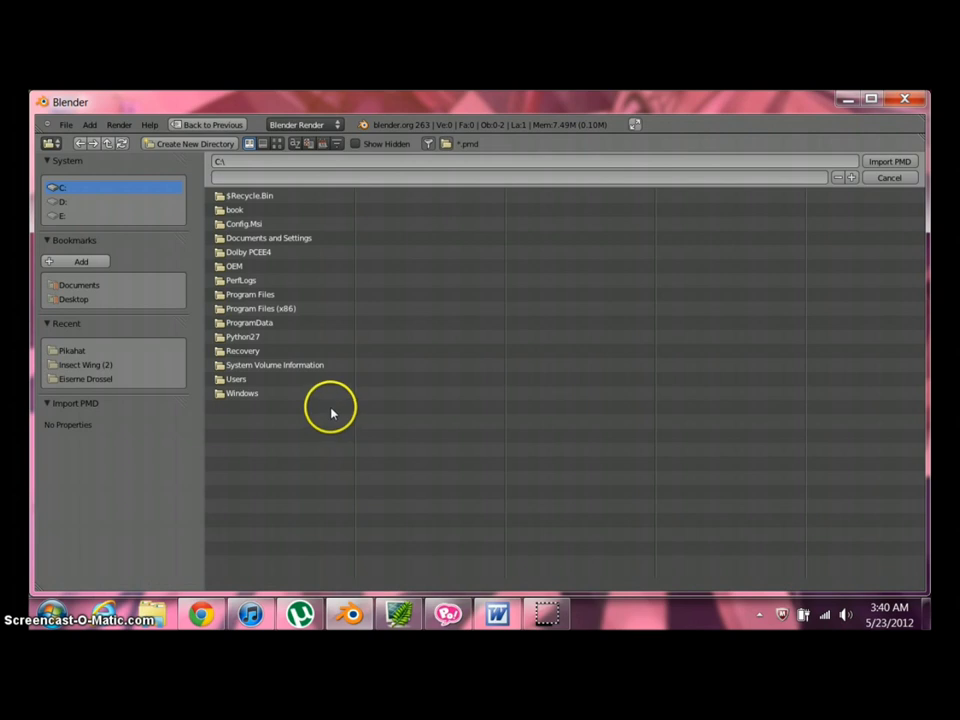
click(264, 383)
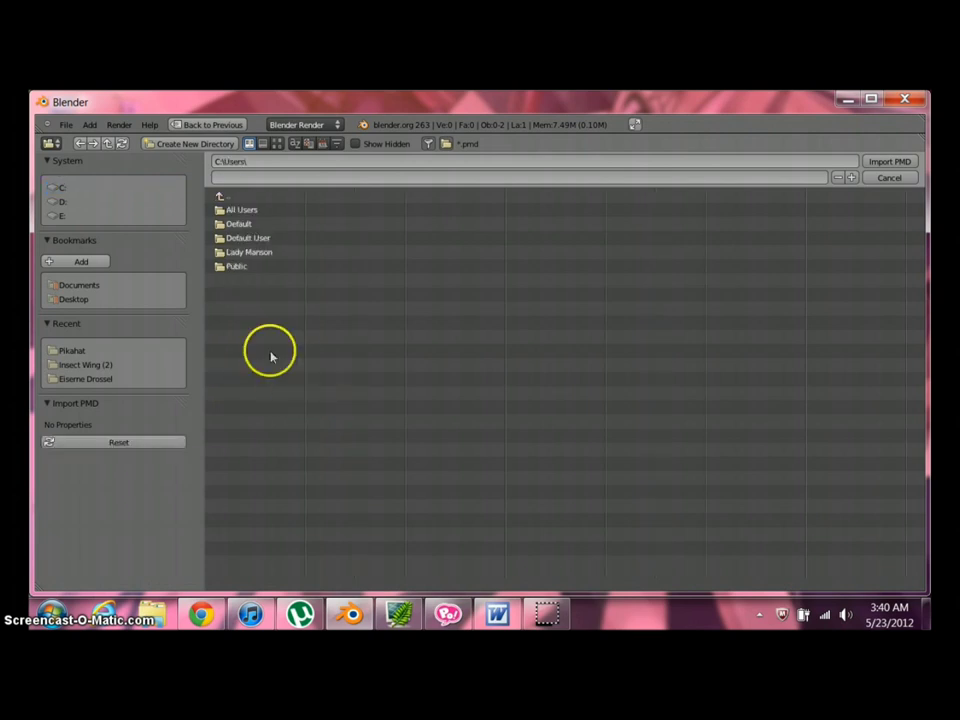
click(281, 261)
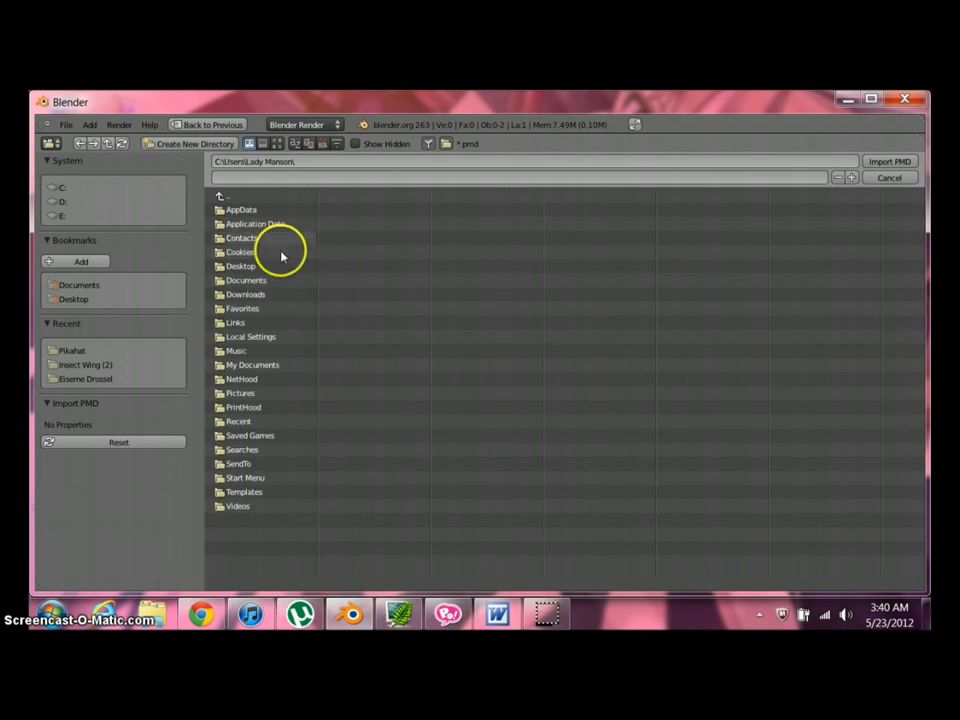
click(283, 281)
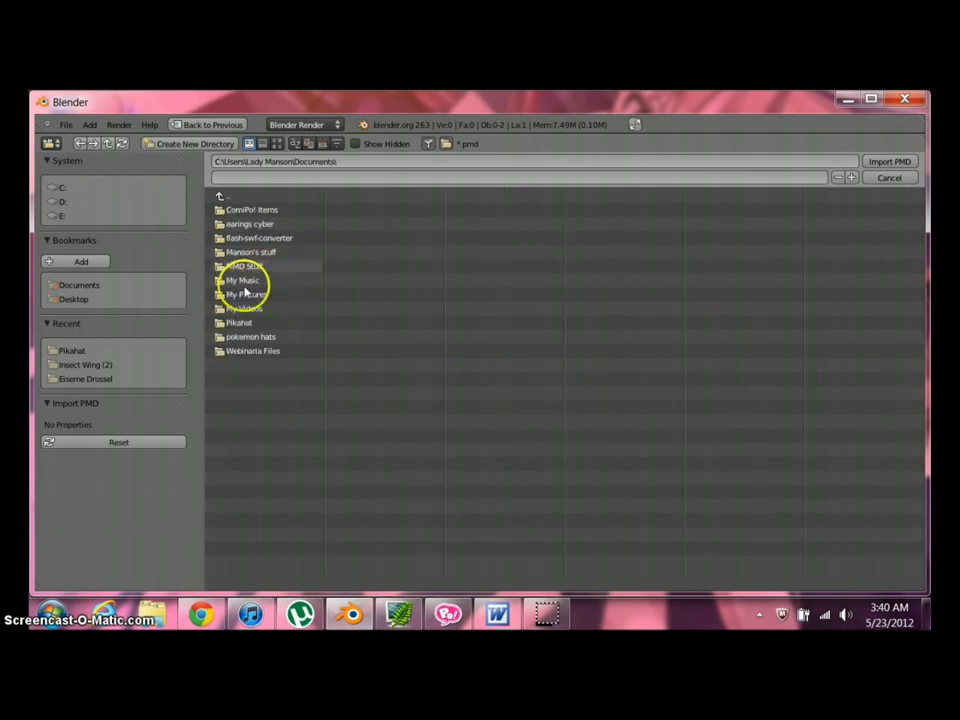
click(262, 337)
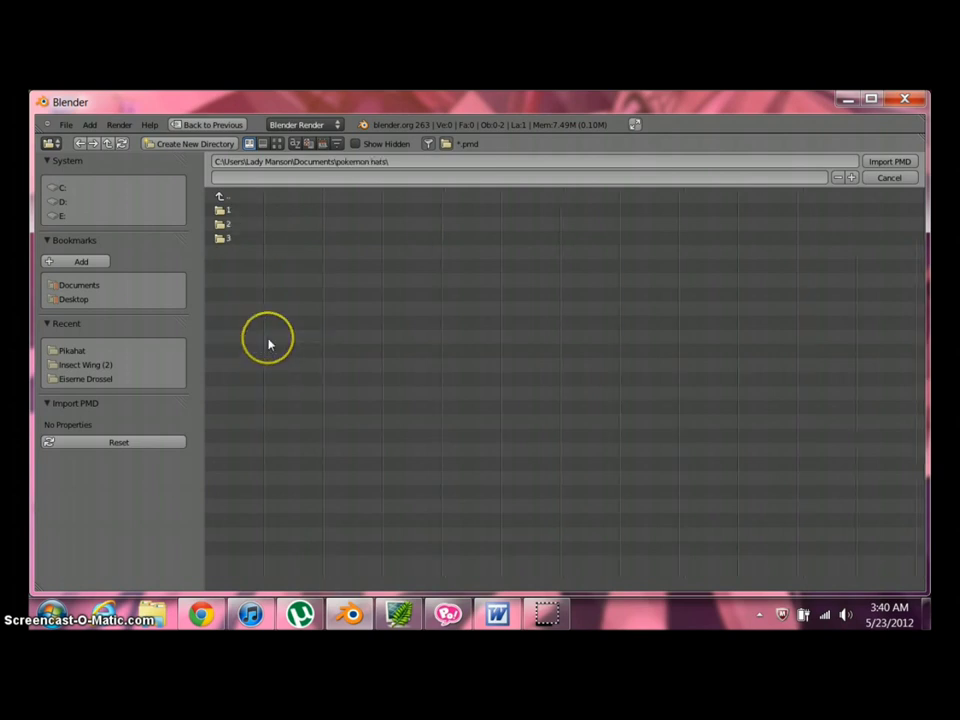
click(228, 211)
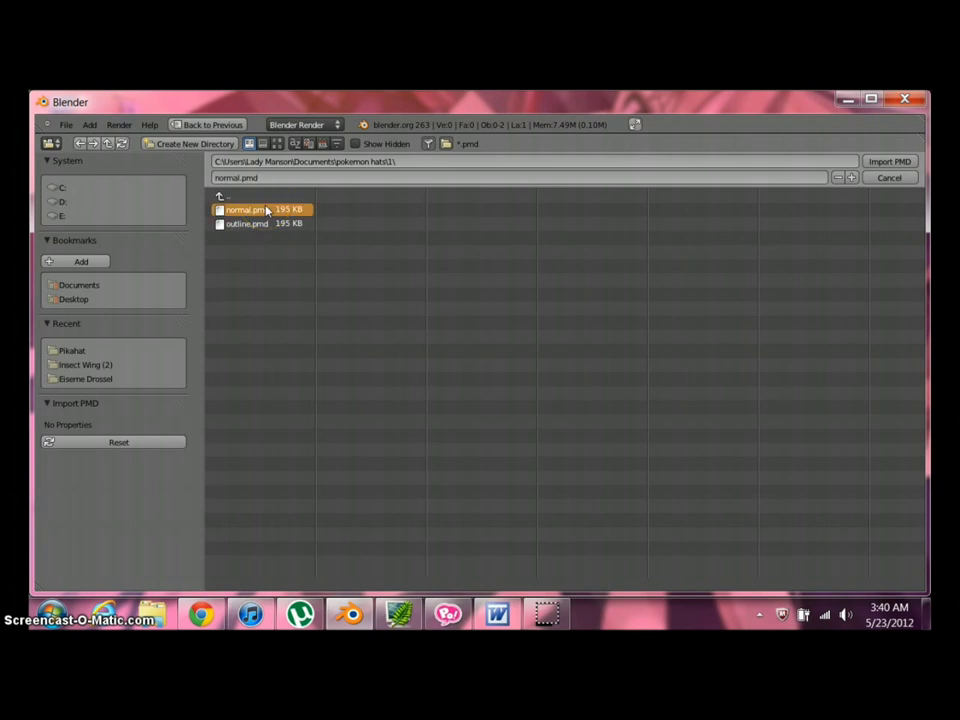
double_click(266, 210)
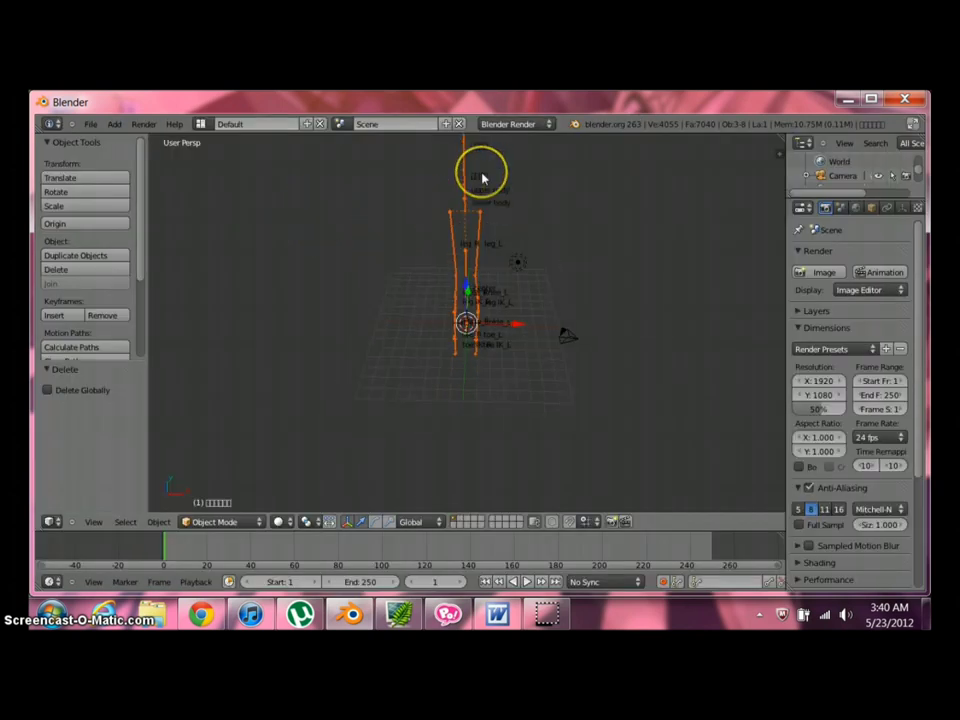
- Move the imported normal.pmd model along the Z axis and confirm its new position
scroll(482, 175, down, 3)
key(g)
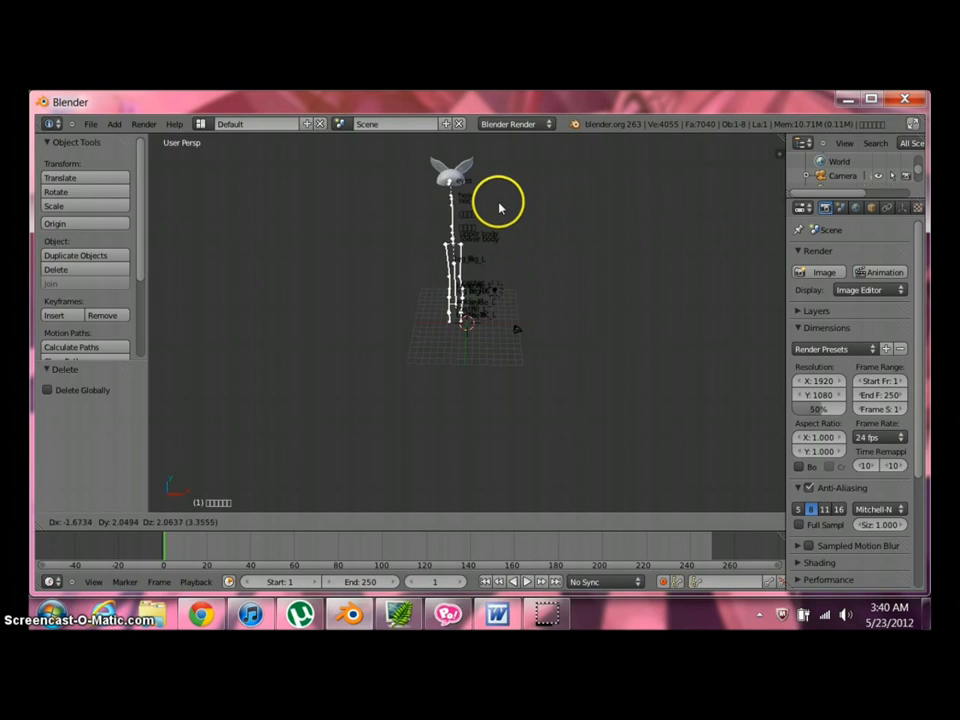
key(z)
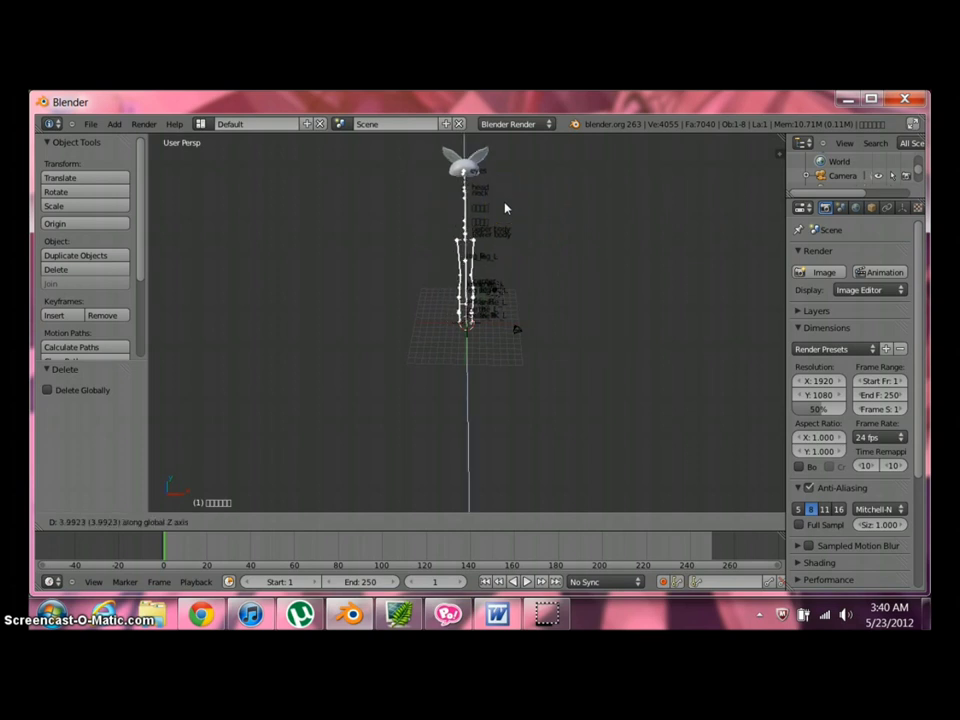
click(505, 208)
- Select the bunny-eared hat mesh and the rig's bones, orbiting to inspect the rig
right_click(466, 206)
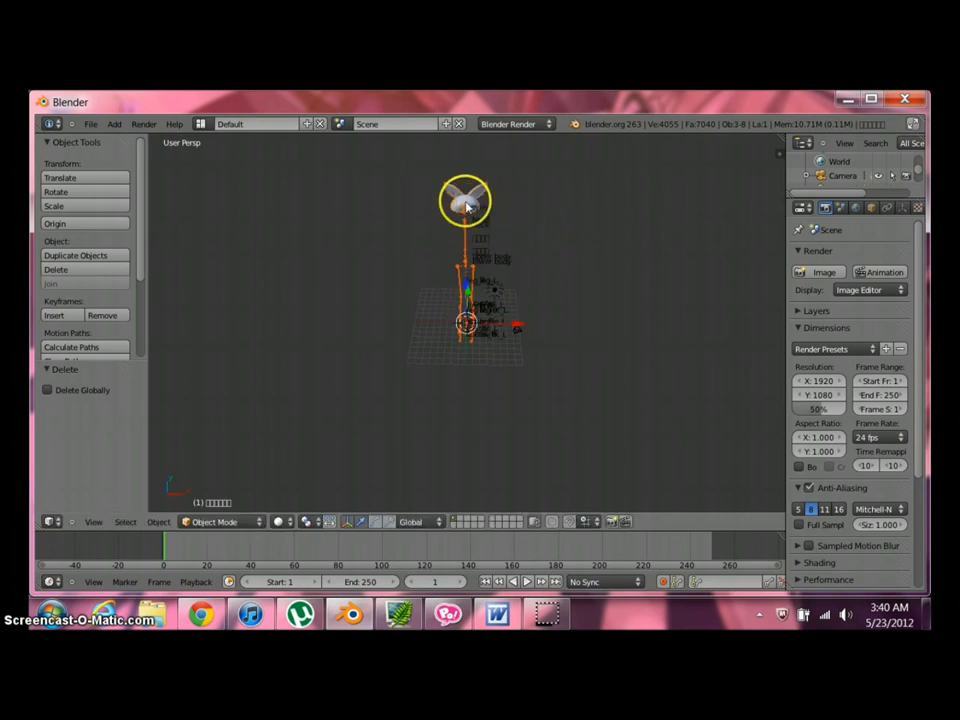
right_click(510, 262)
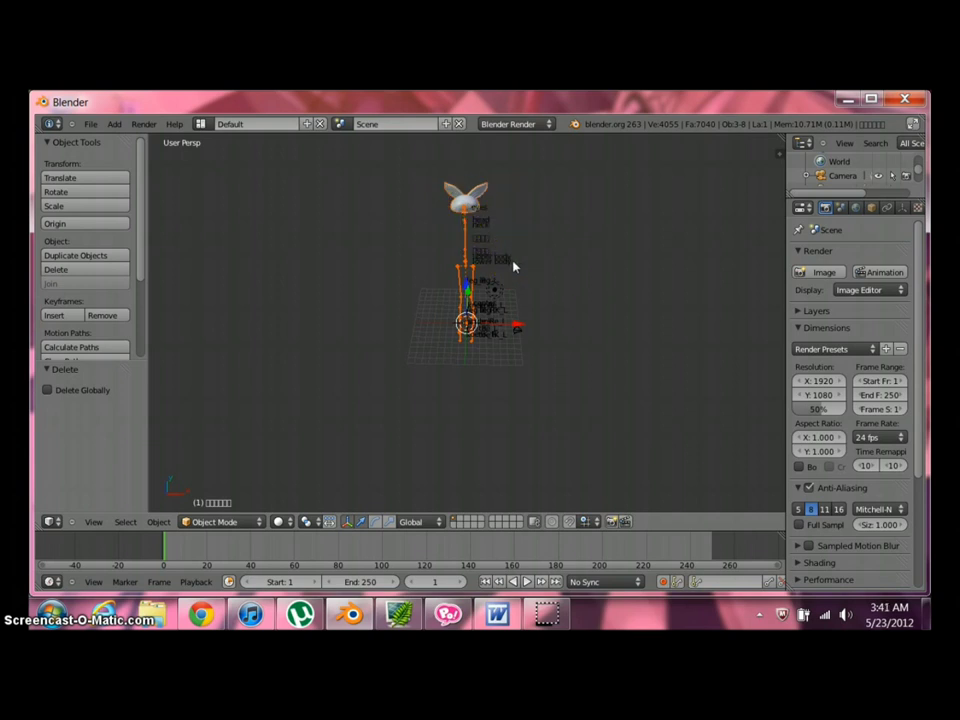
right_click(513, 265)
middle_drag(508, 262, 437, 247)
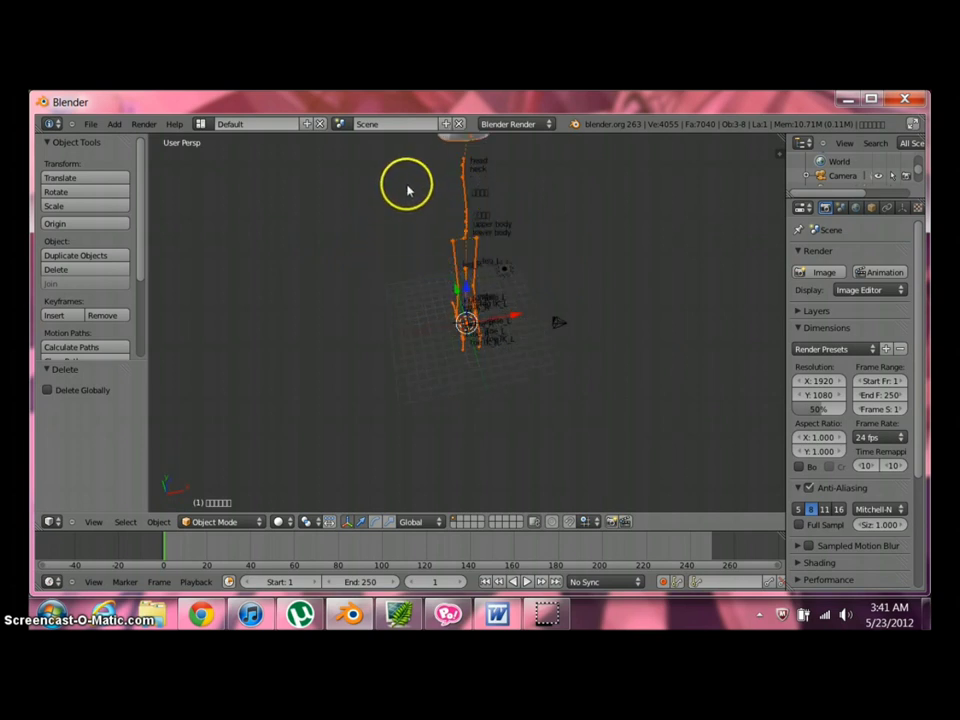
middle_drag(407, 190, 407, 190)
- Start moving the rig but cancel, leaving it in place, then reselect the hat mesh
key(g)
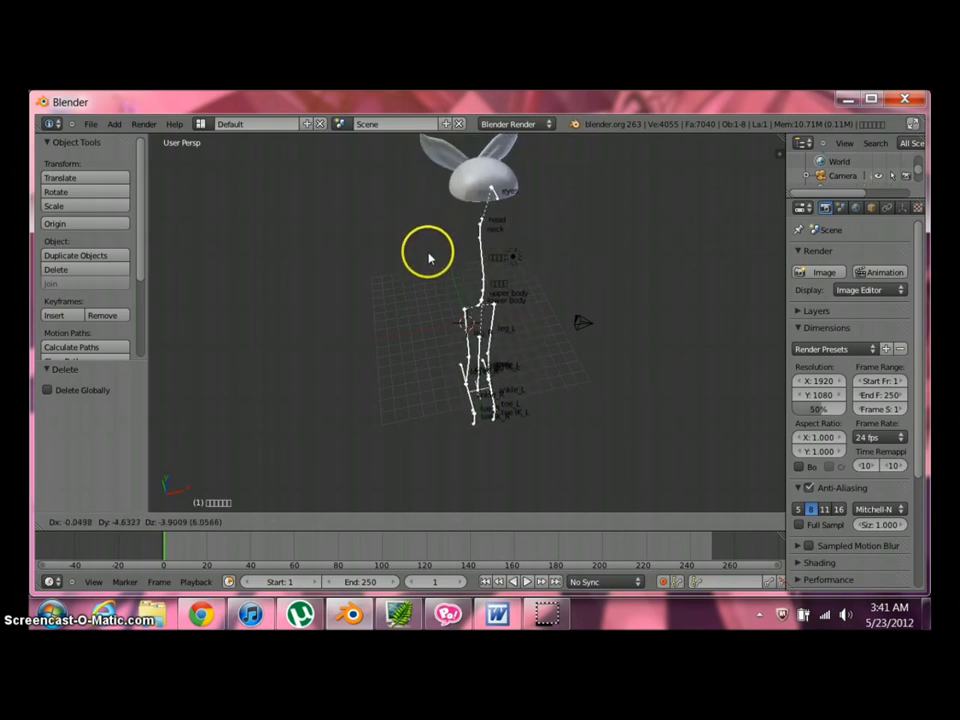
right_click(431, 255)
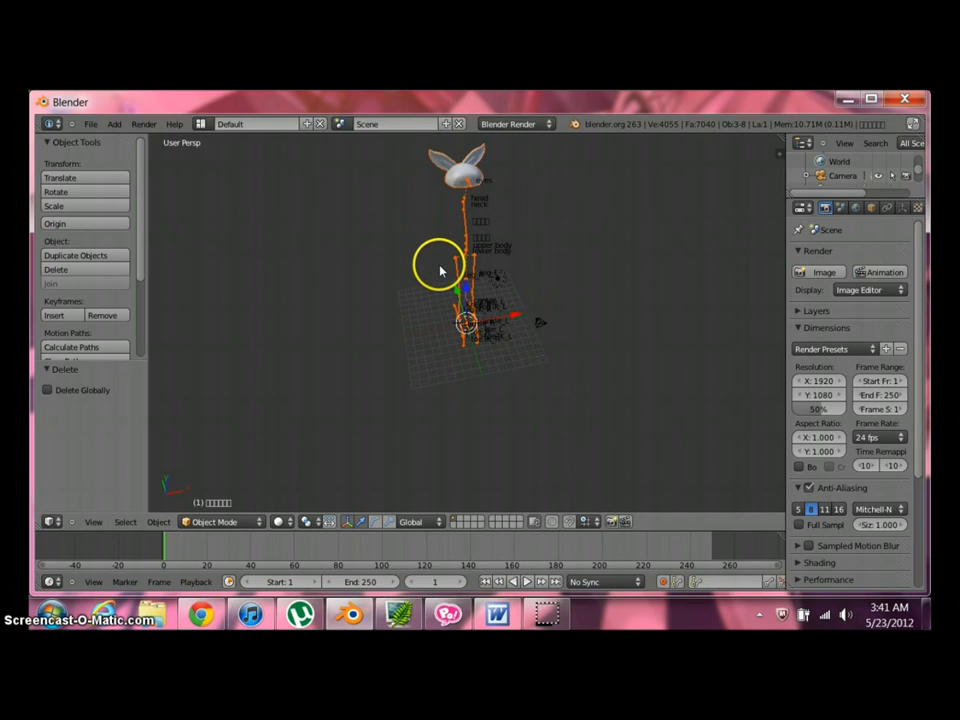
scroll(440, 270, up, 1)
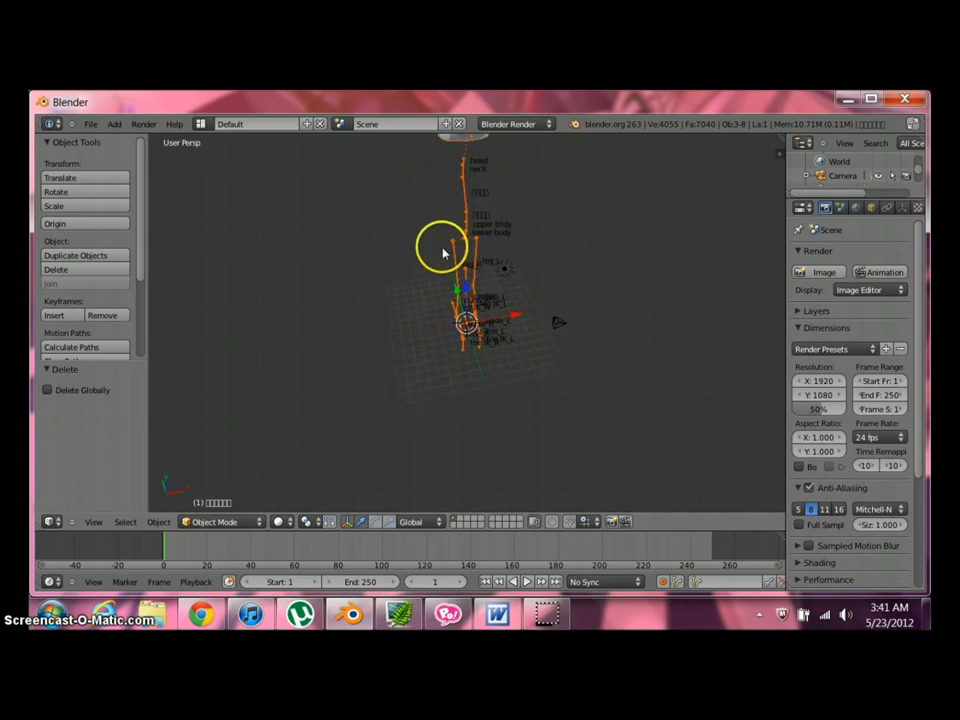
scroll(443, 253, down, 1)
right_click(461, 173)
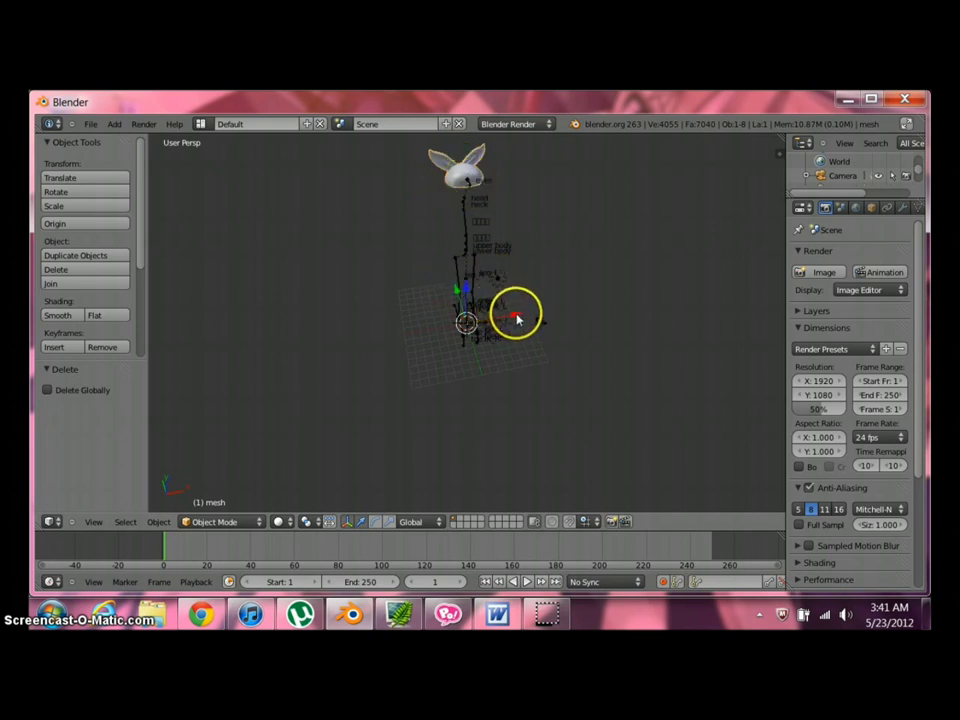
- Delete the bone armature so only the bunny-eared hat mesh remains
drag(517, 318, 594, 298)
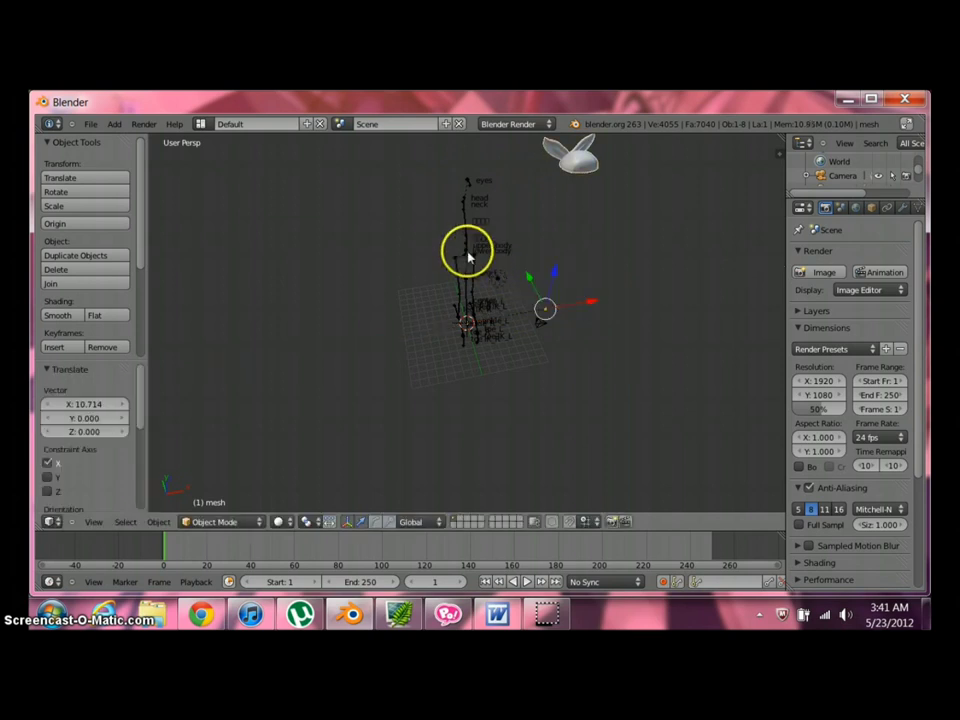
right_click(468, 243)
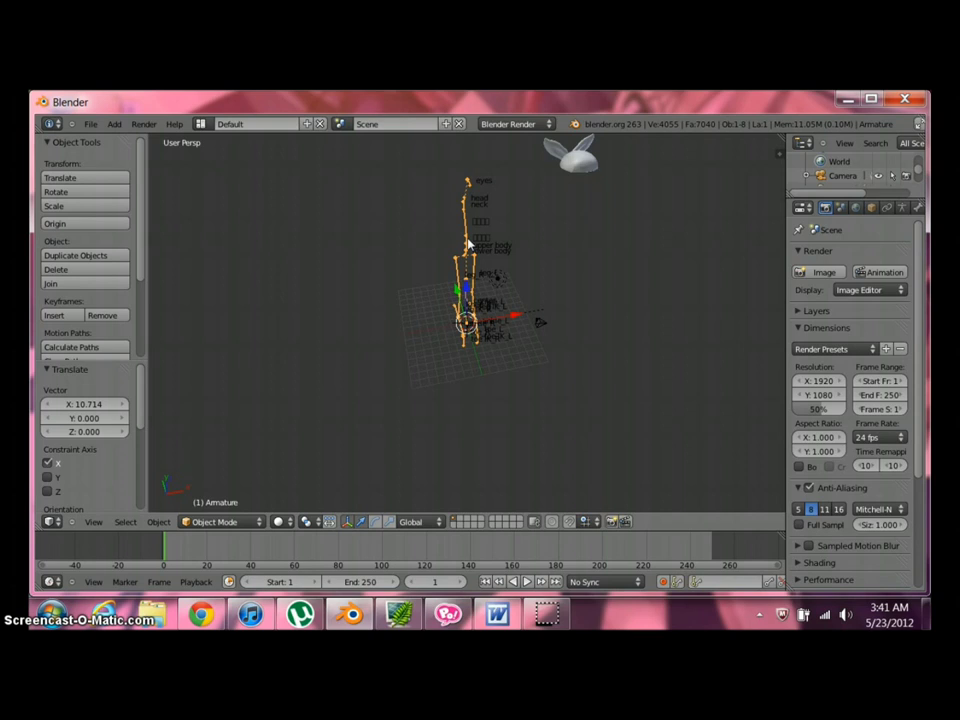
key(x)
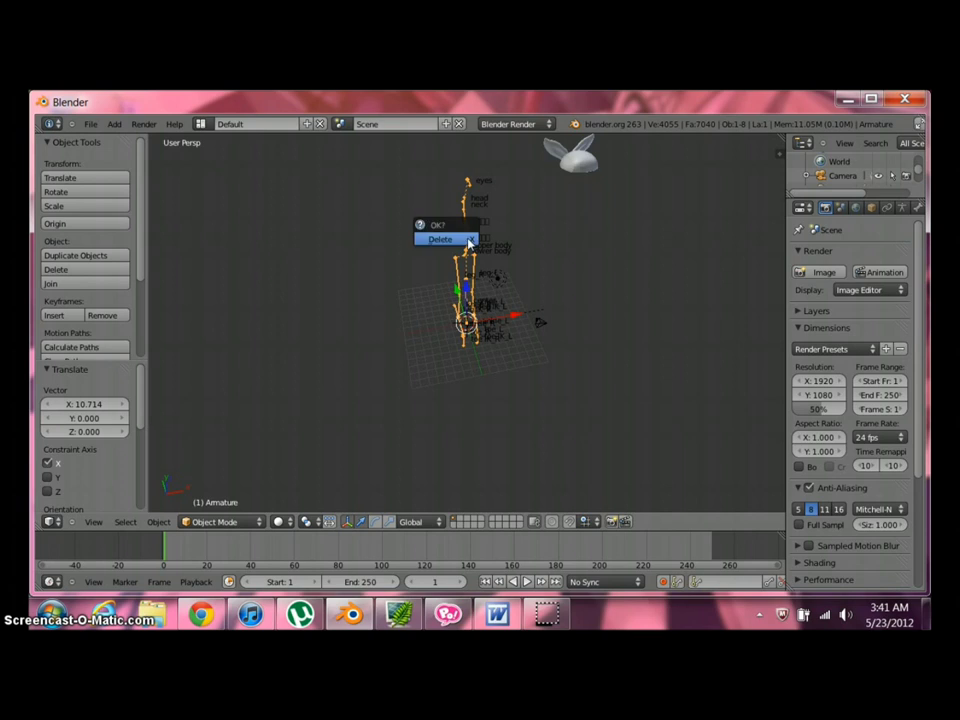
click(469, 243)
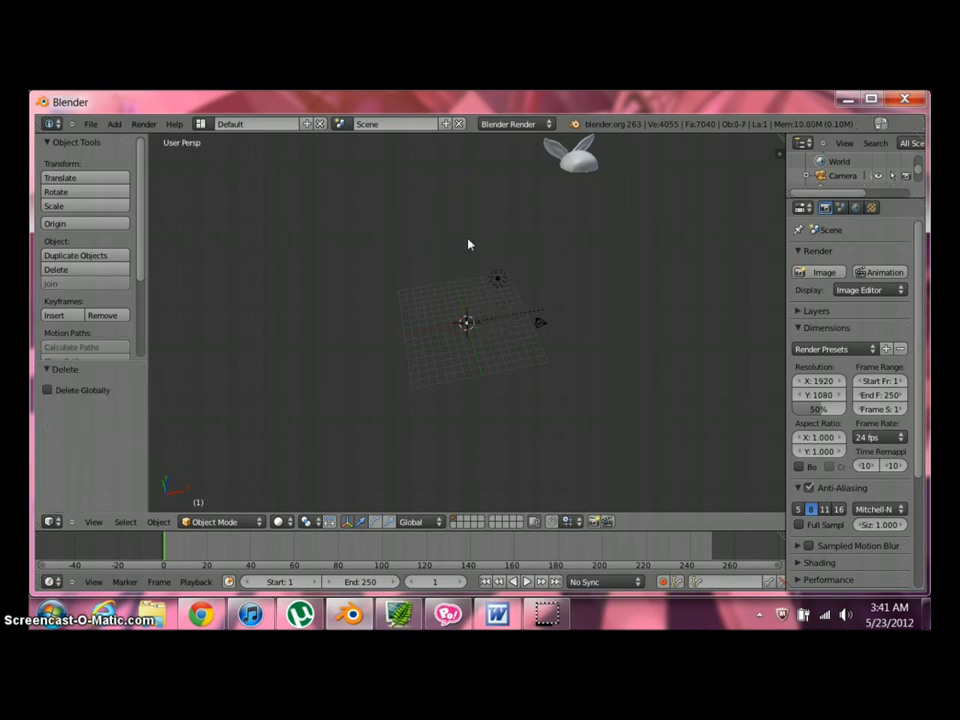
- Slide the hat mesh -11.126 along X back toward the grid centre
right_click(570, 160)
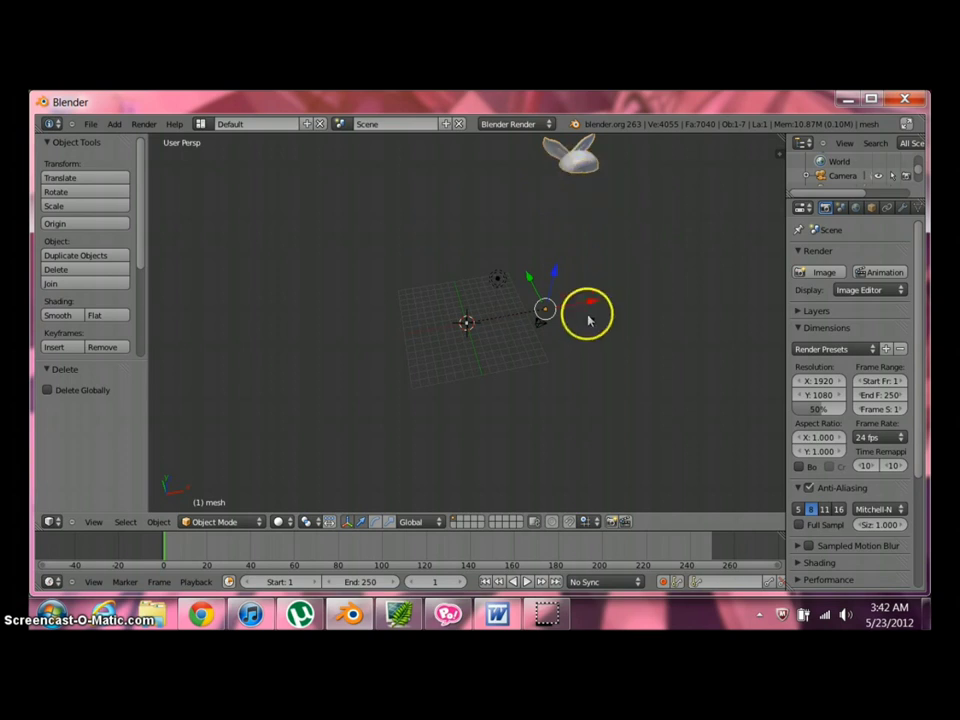
drag(581, 304, 512, 318)
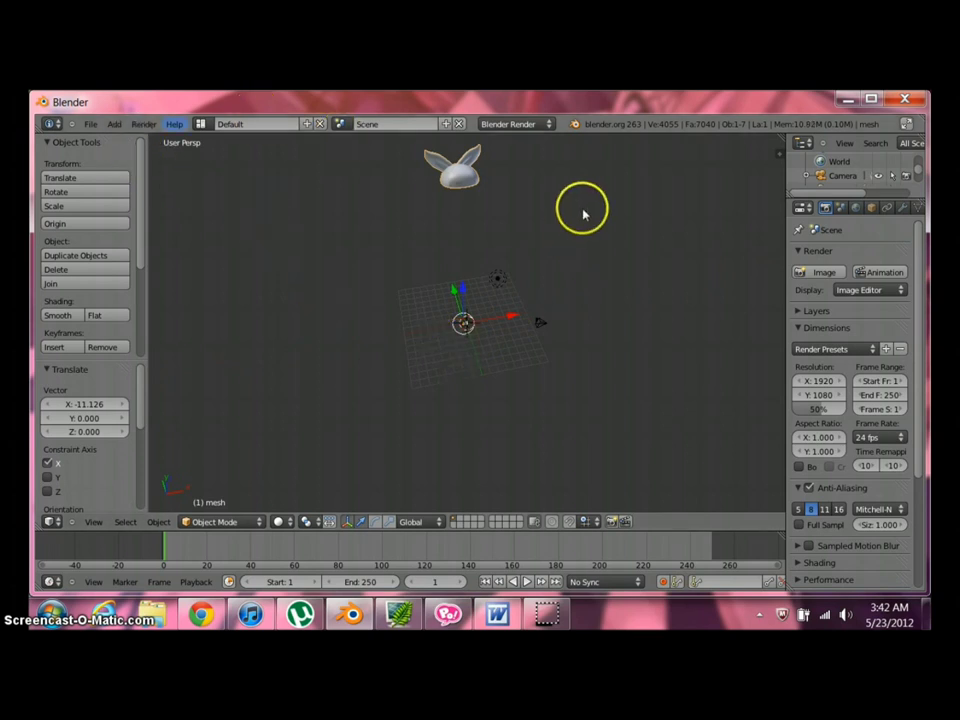
middle_drag(503, 254, 414, 240)
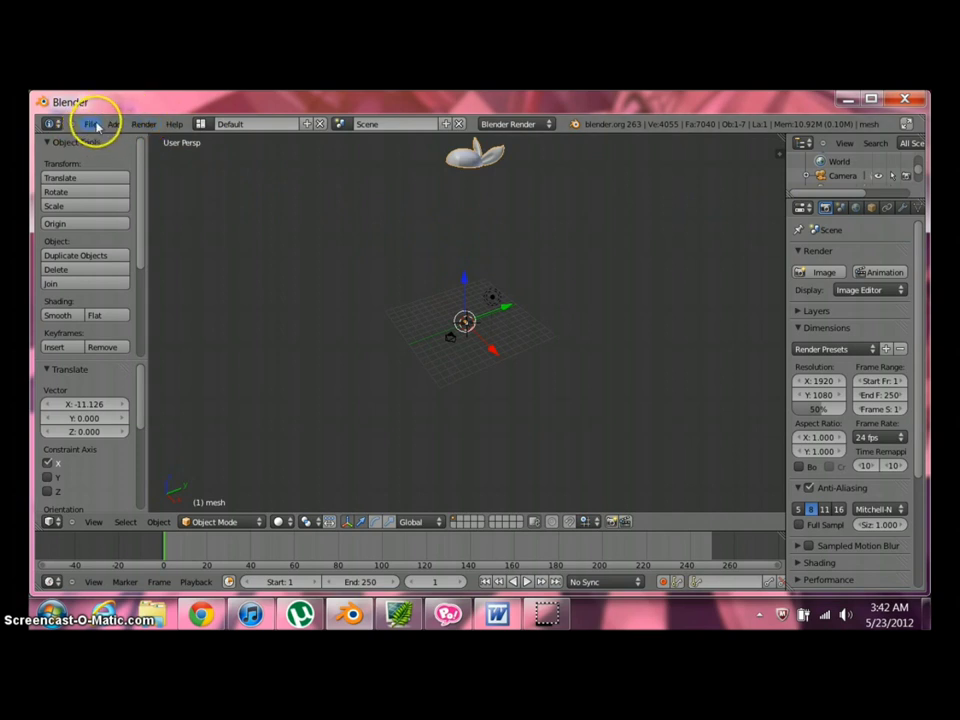
- Export the hat as untitled.obj into Documents\pokemon hats\1, then minimize Blender
click(90, 123)
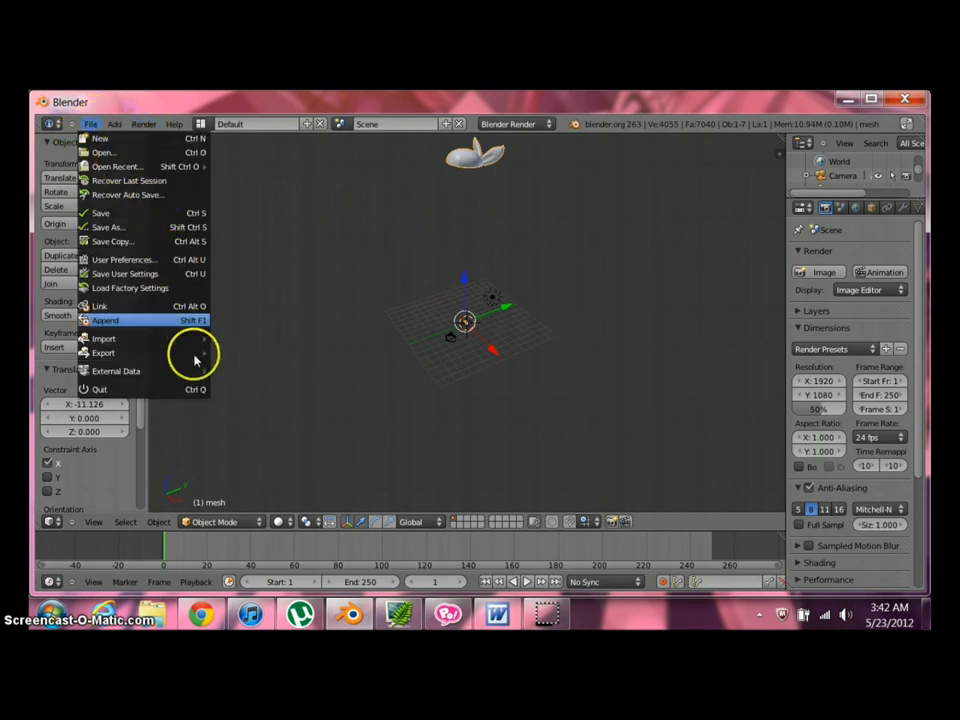
mouse_move(191, 356)
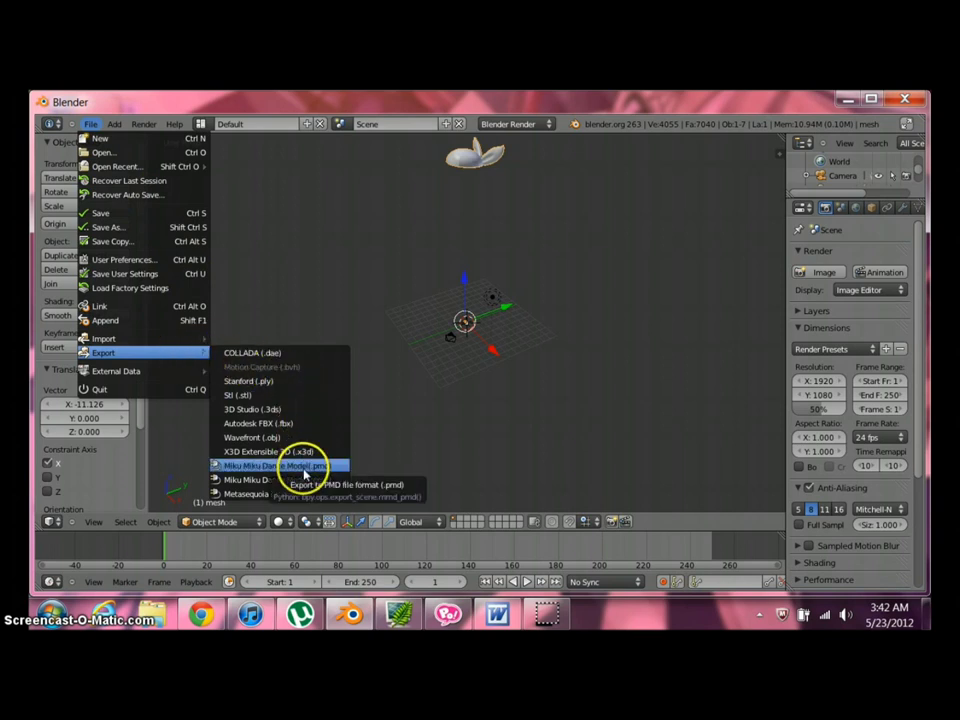
click(243, 439)
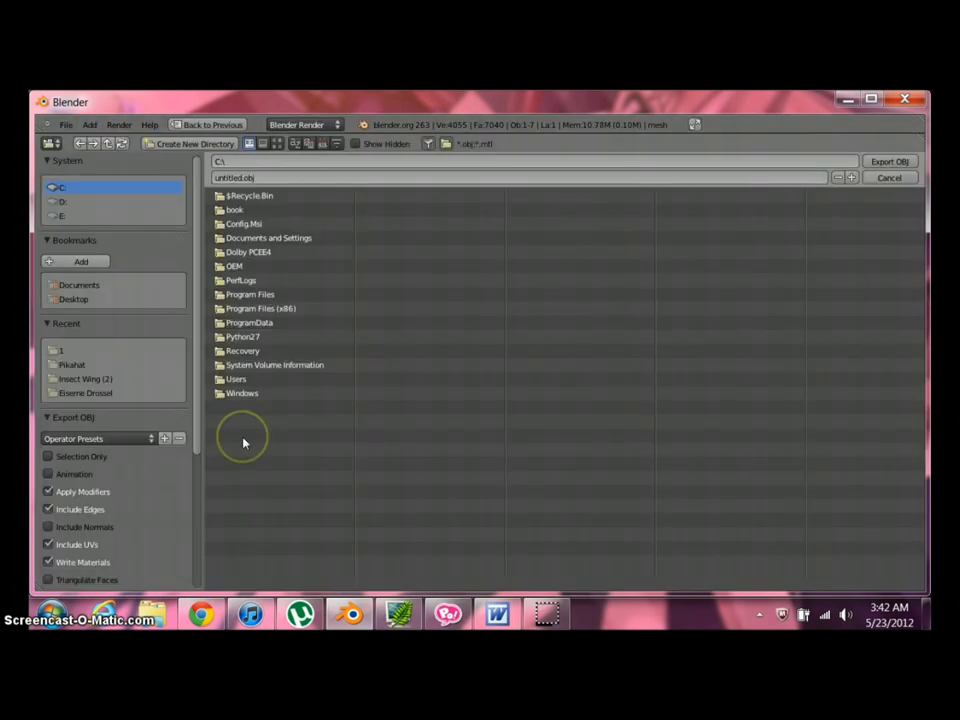
click(245, 380)
click(264, 256)
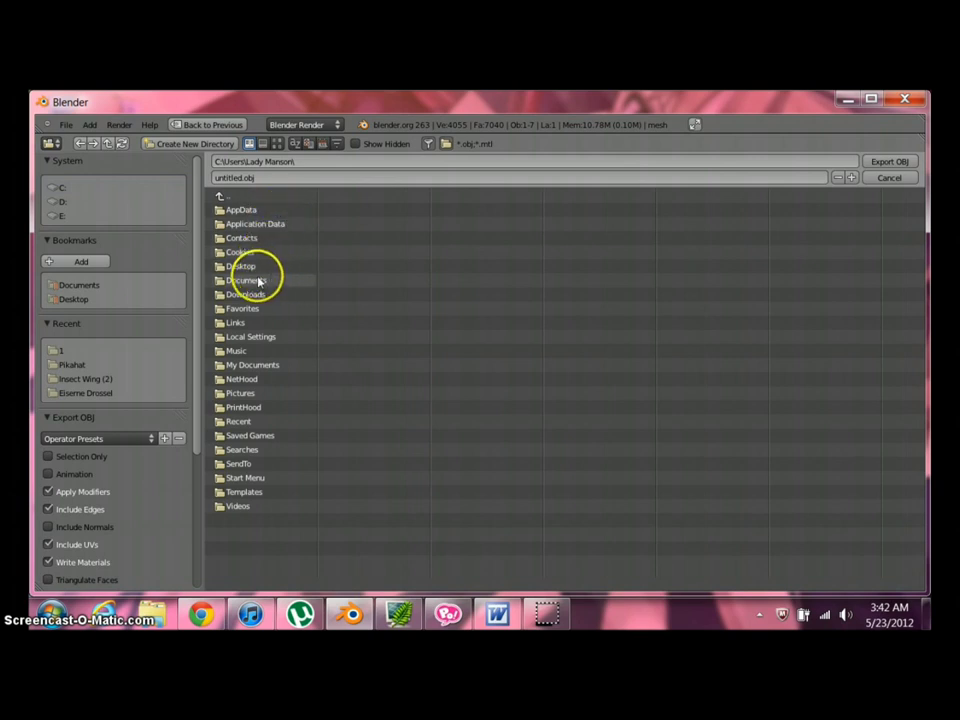
click(280, 280)
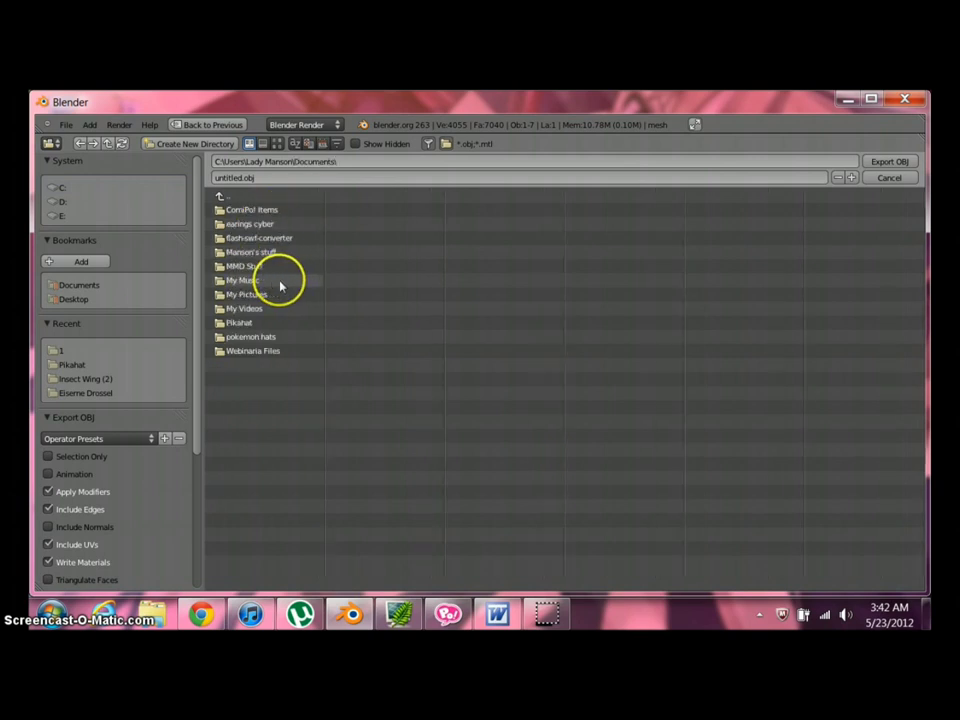
click(287, 340)
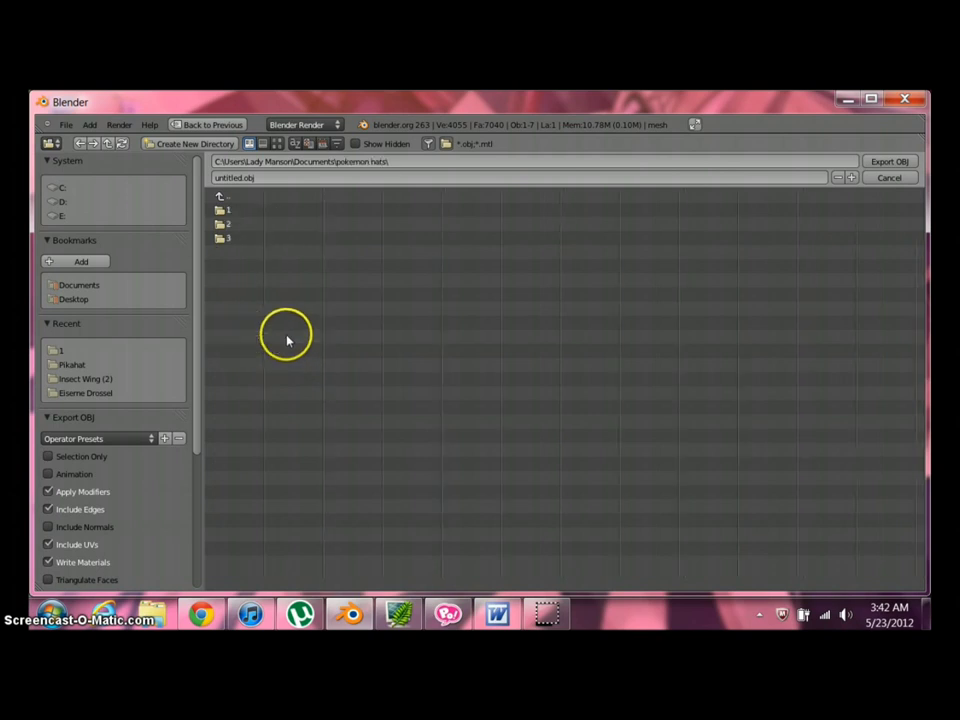
click(225, 212)
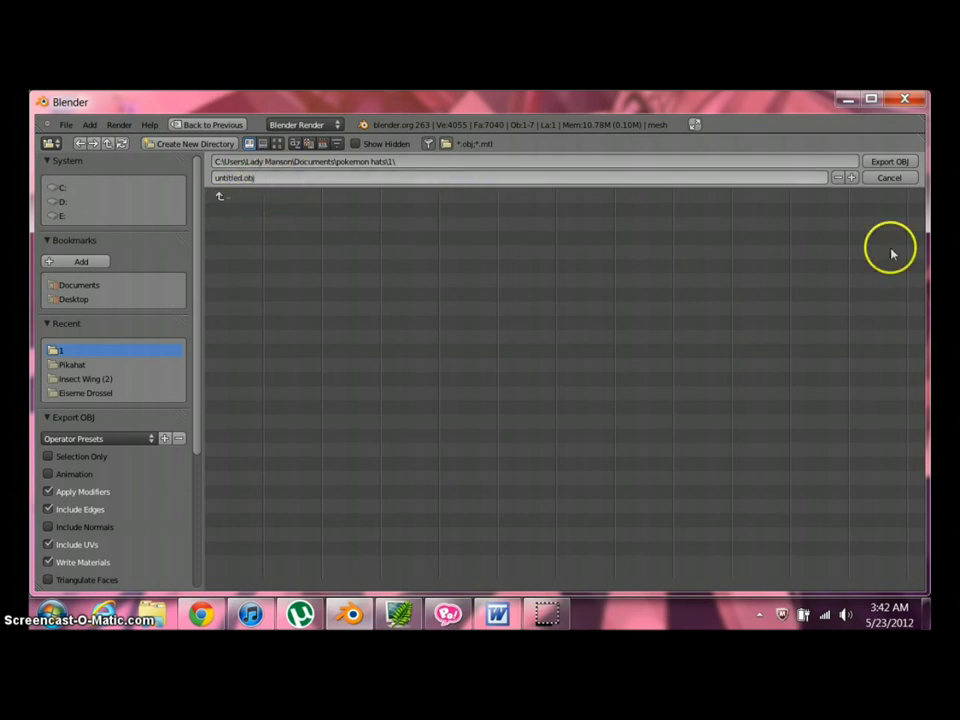
click(893, 162)
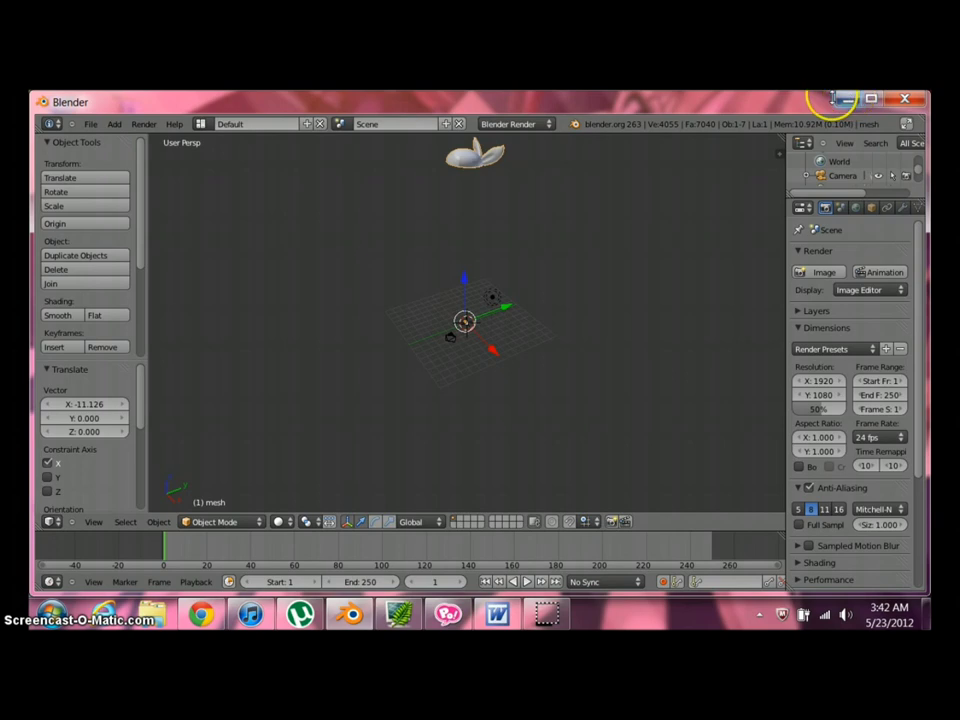
click(845, 99)
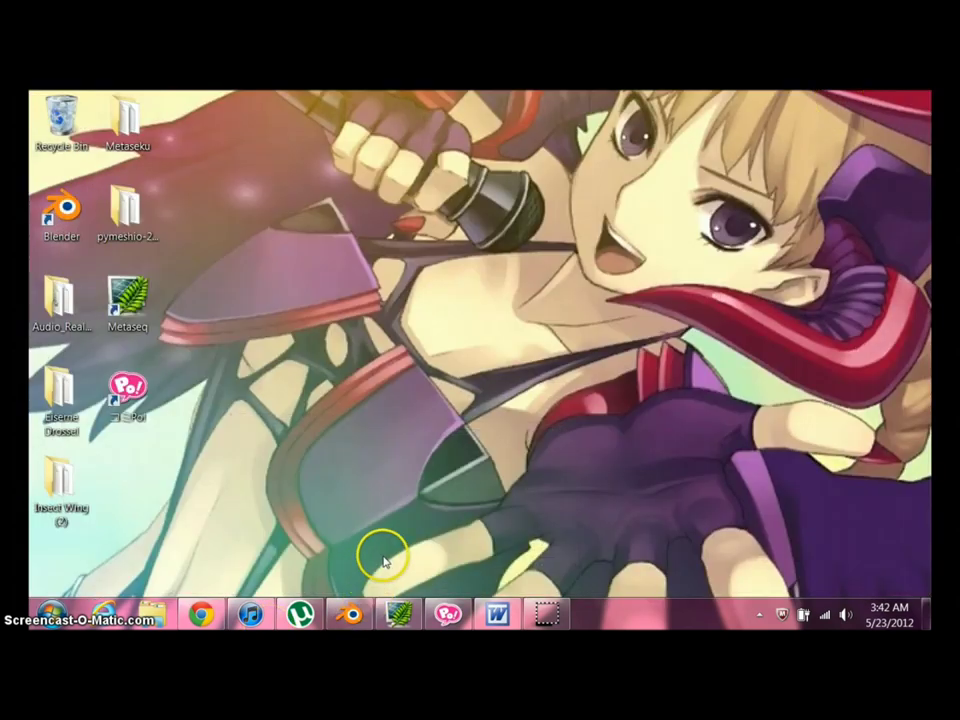
- Restore the empty Metasequoia window from the taskbar
mouse_move(405, 615)
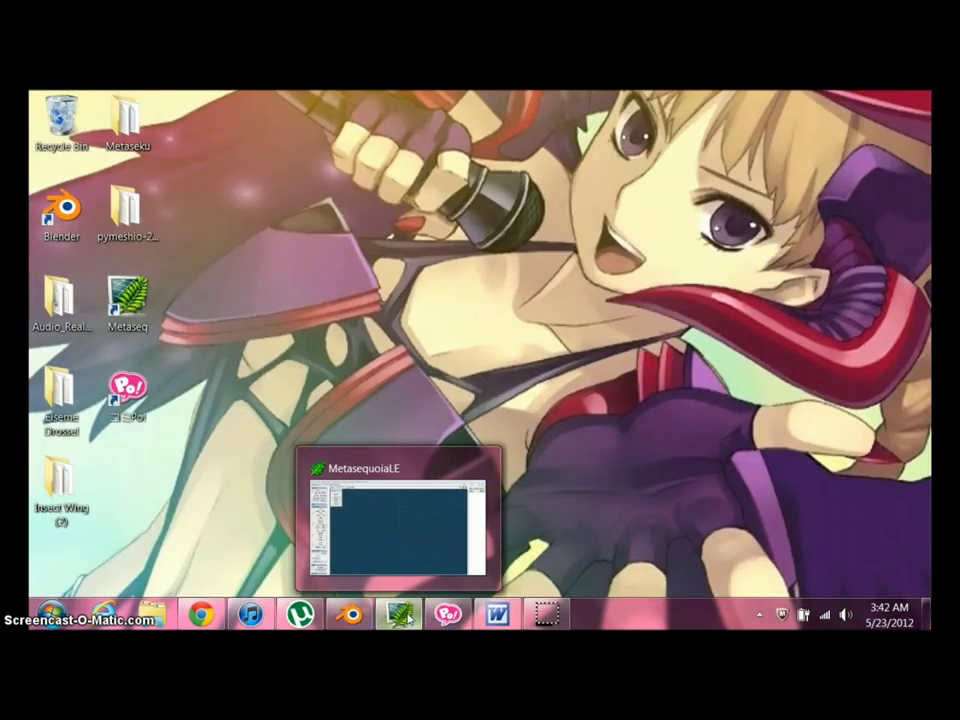
click(408, 618)
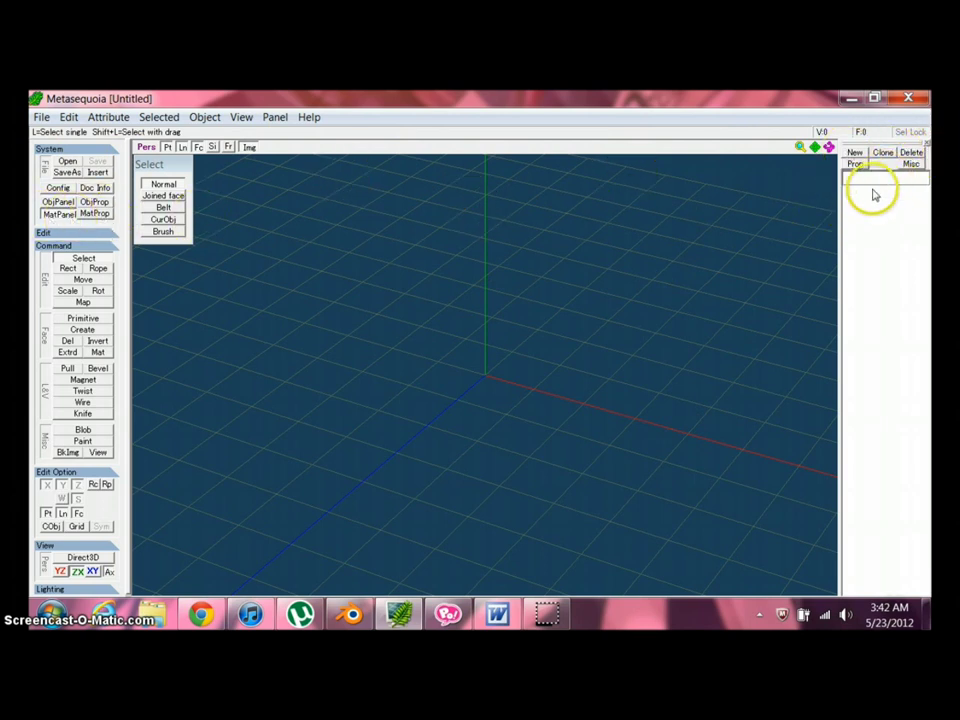
click(57, 214)
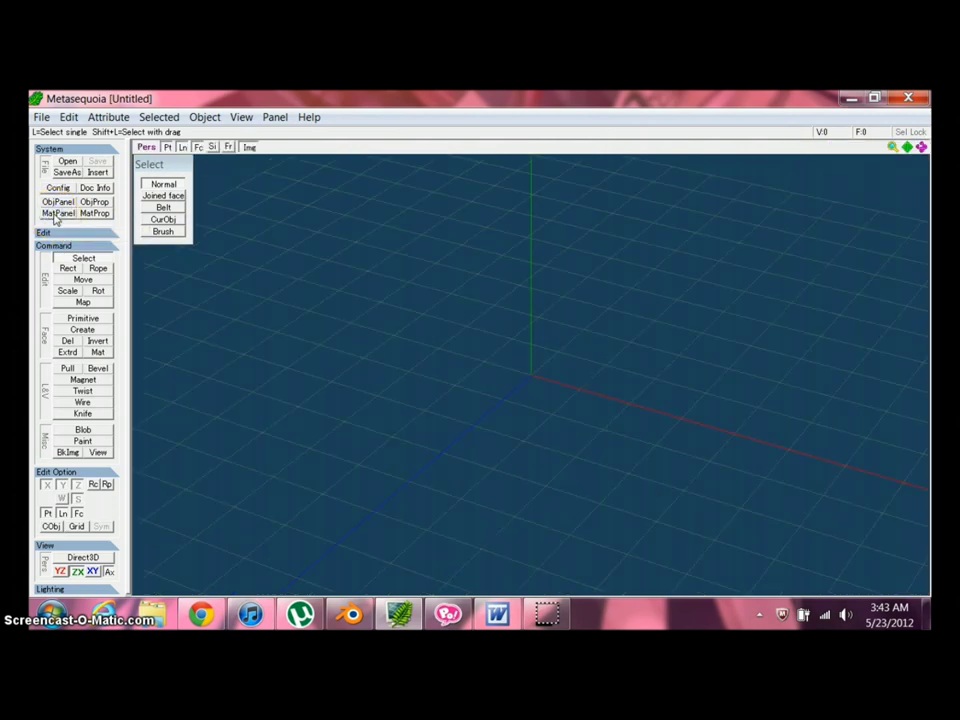
click(57, 214)
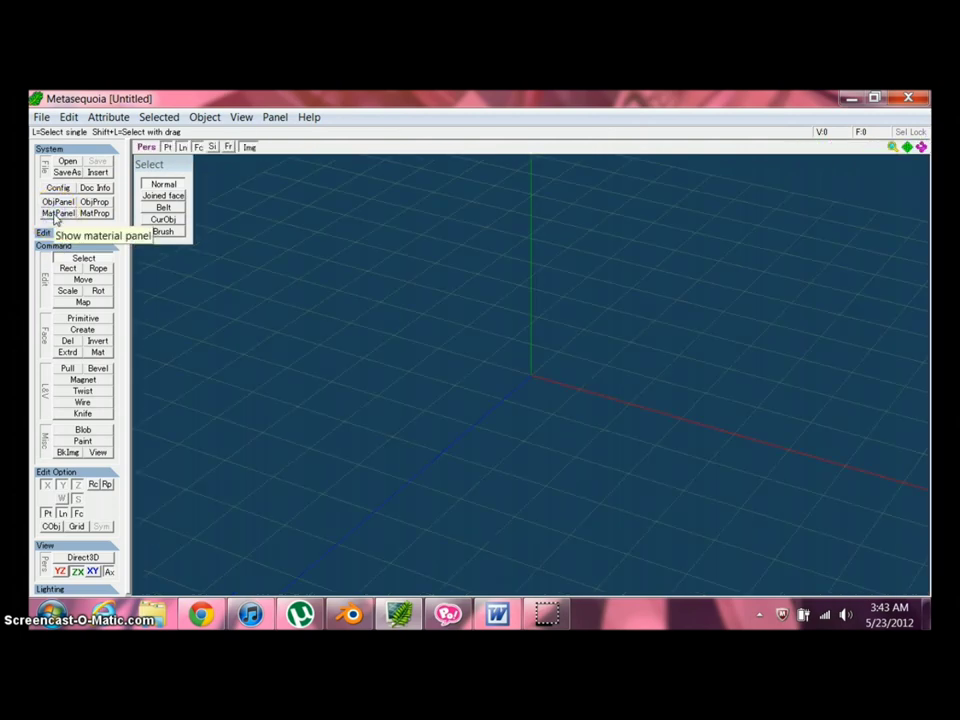
click(38, 118)
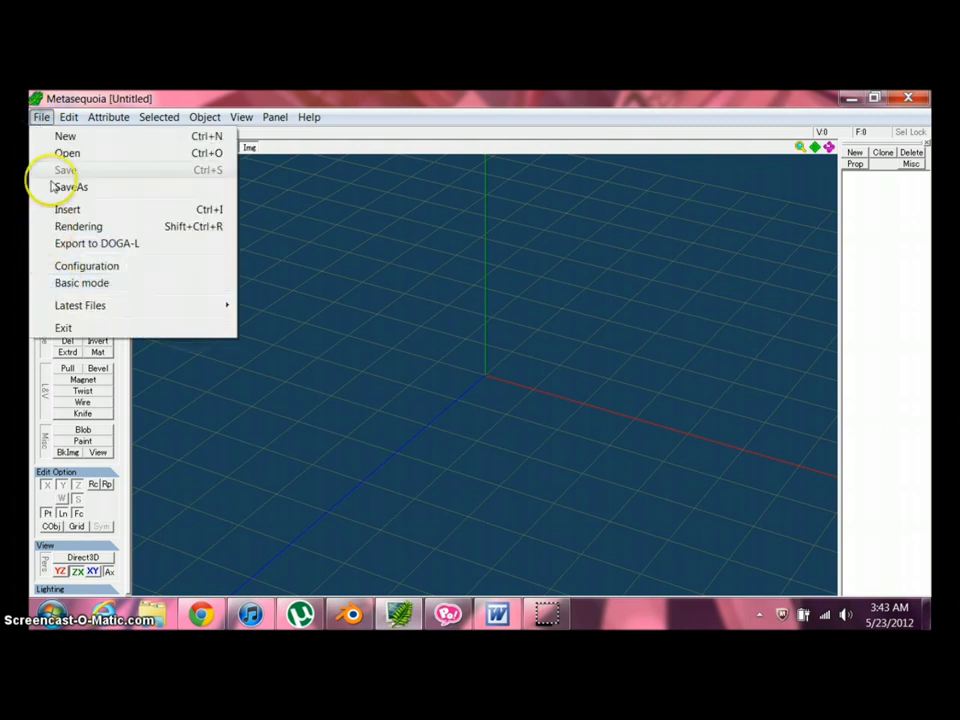
click(42, 118)
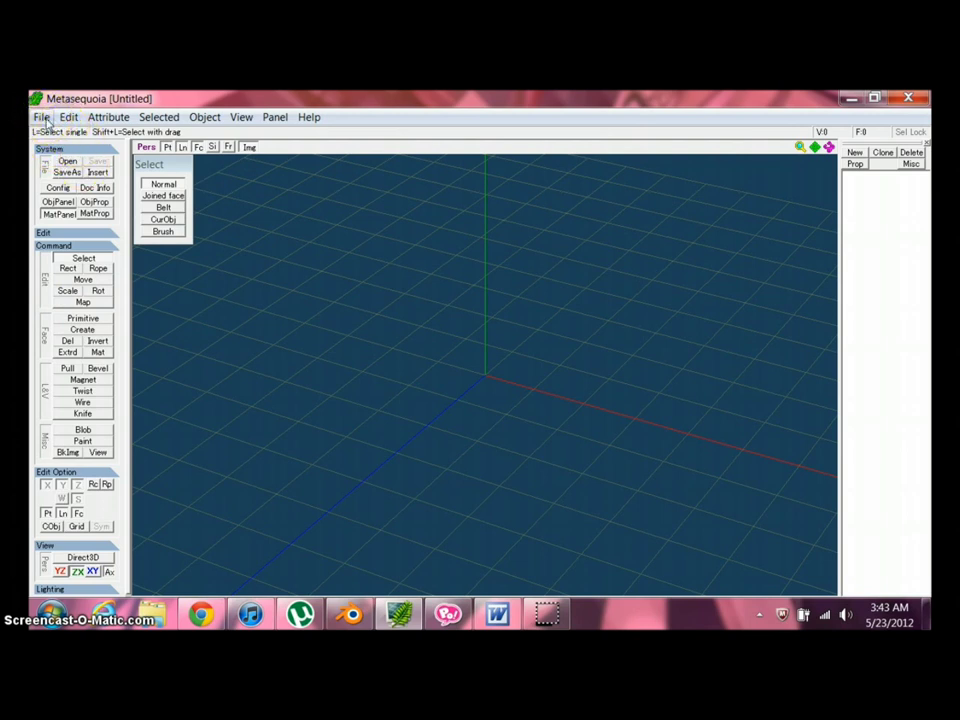
click(43, 118)
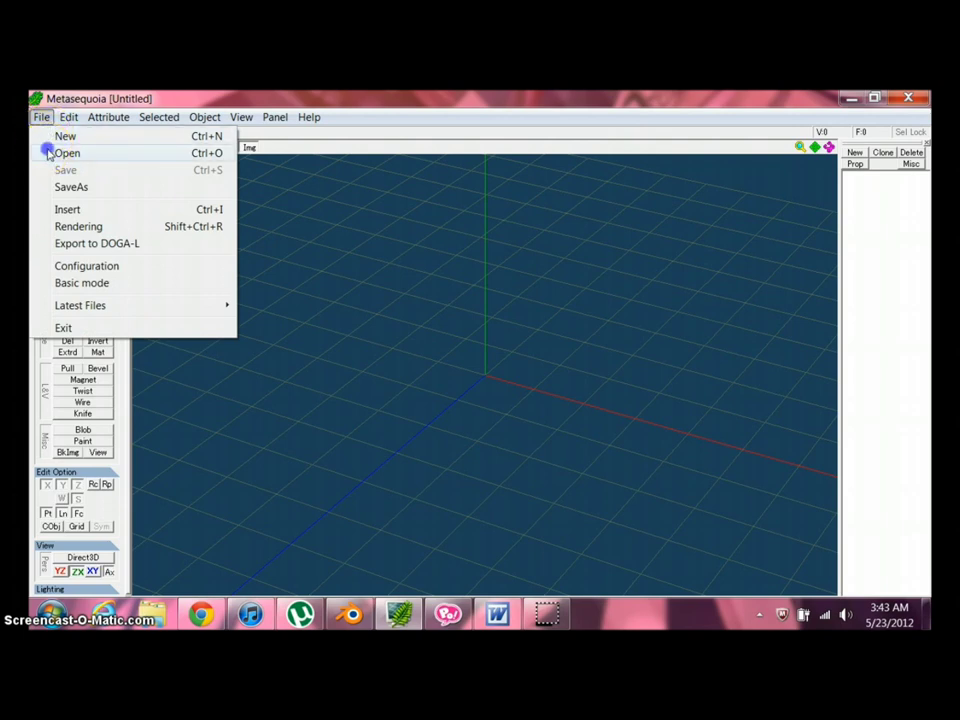
- Import untitled.obj from Documents\pokemon hats\1, accepting the default OBJ Import settings
click(48, 152)
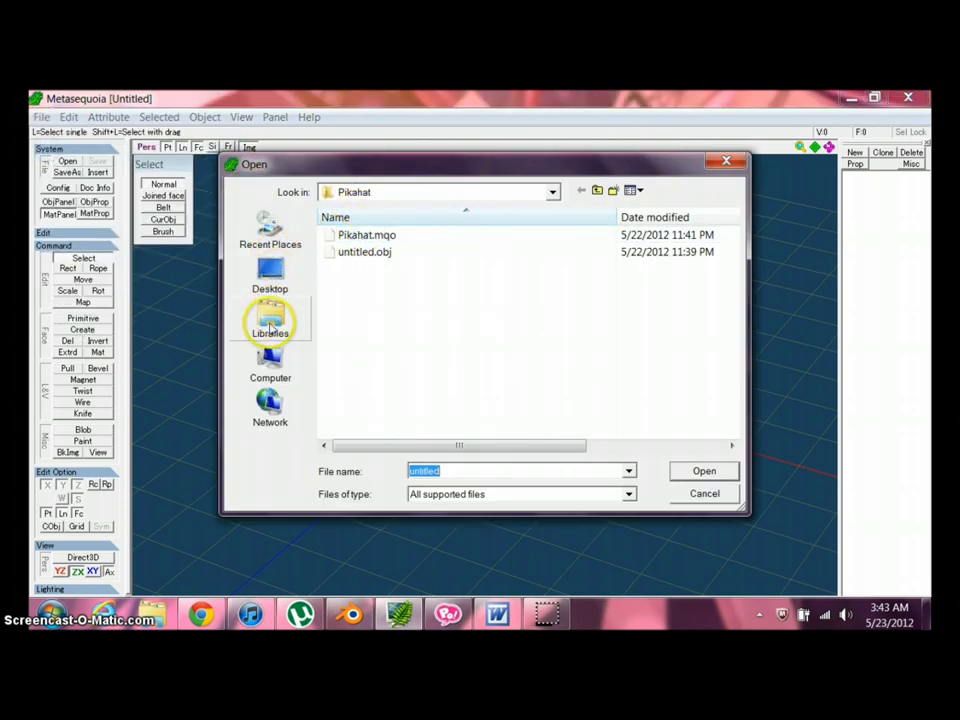
click(270, 328)
double_click(421, 250)
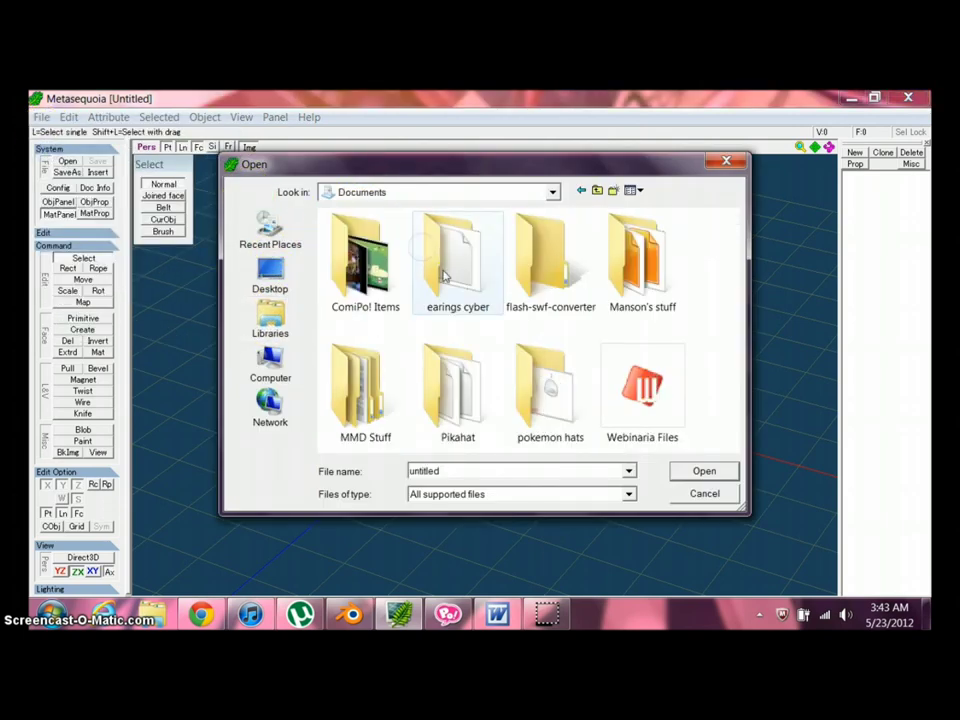
double_click(526, 396)
click(330, 285)
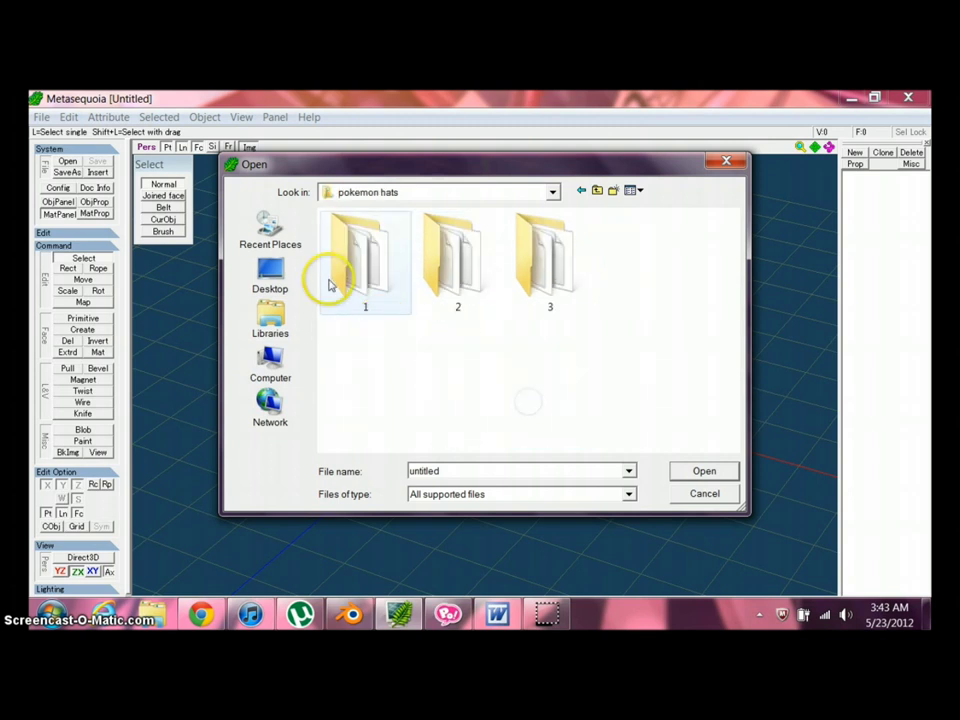
double_click(335, 282)
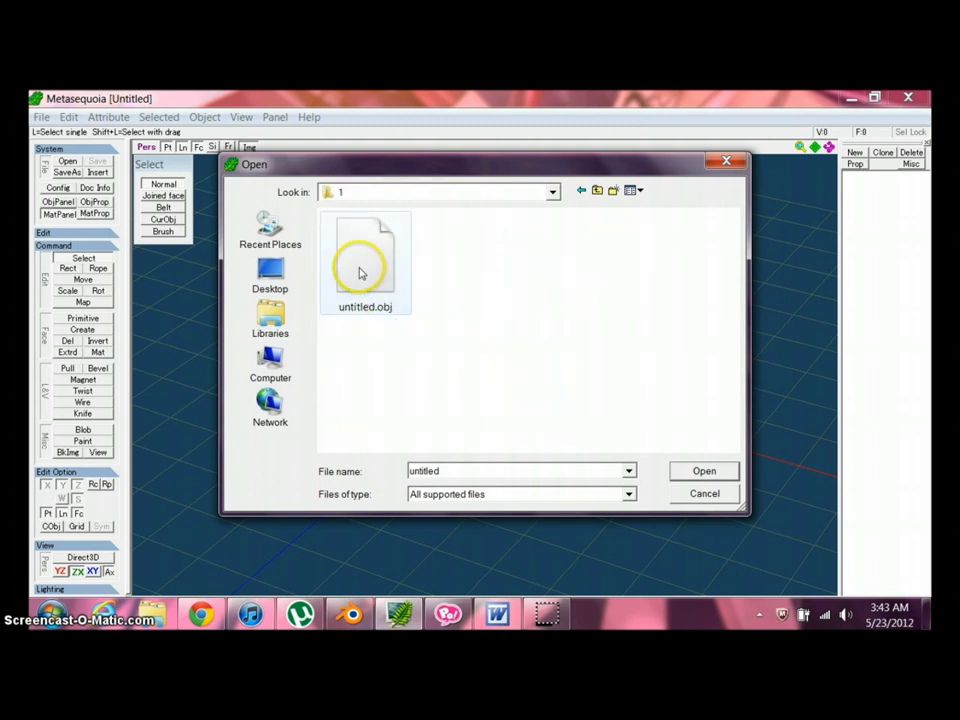
double_click(362, 268)
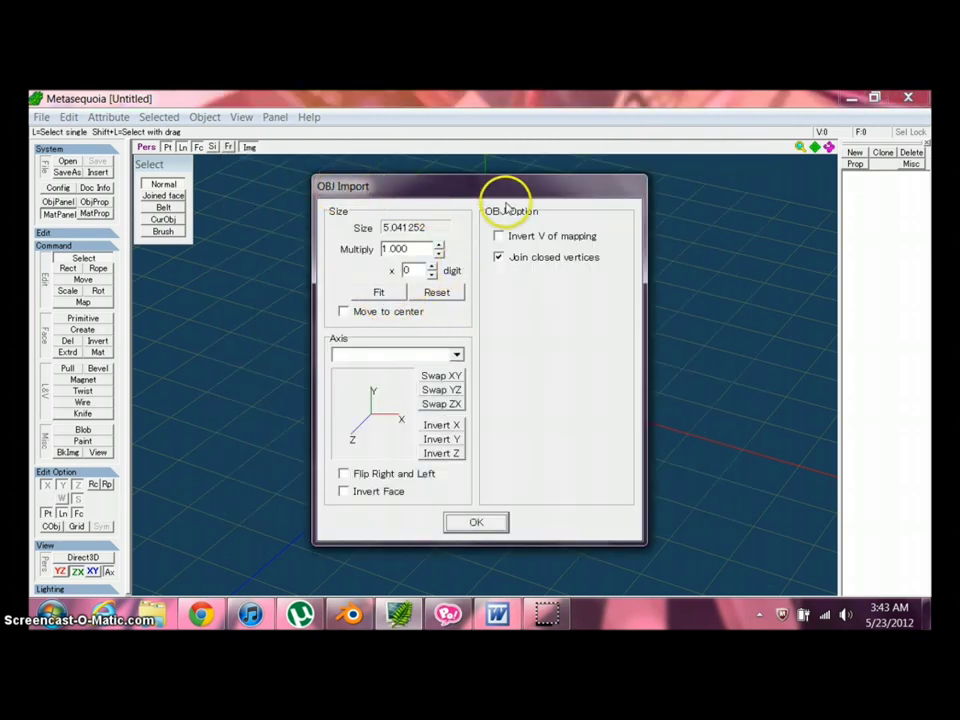
click(478, 522)
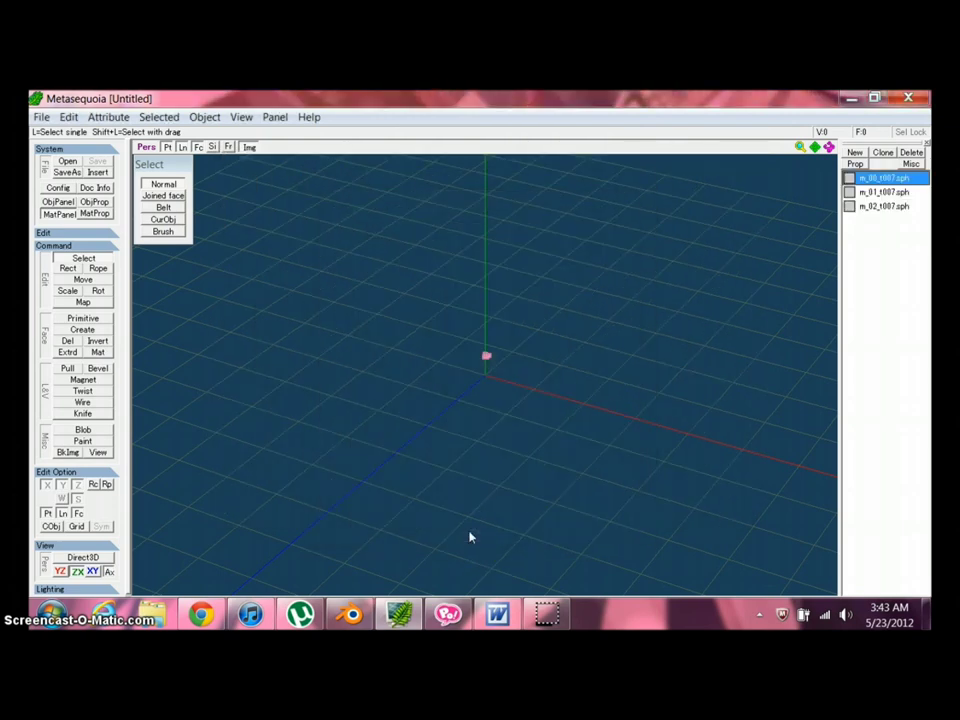
- Zoom and pan in on the imported pink hat
ctrl+right_drag(469, 396, 505, 410)
scroll(506, 409, up, 3)
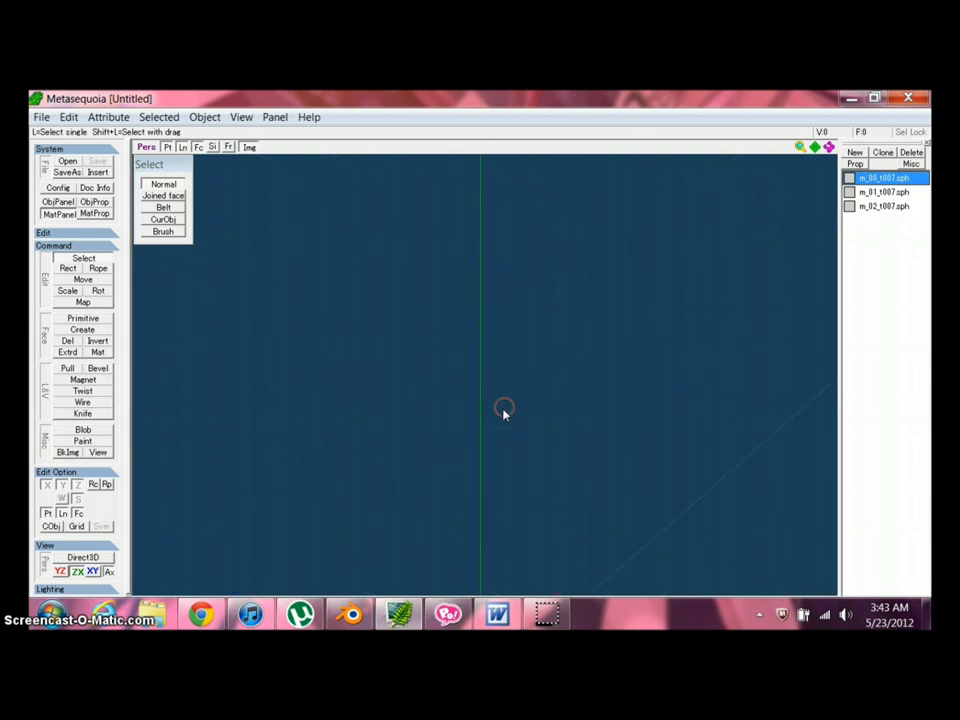
scroll(506, 409, down, 2)
middle_drag(525, 294, 508, 383)
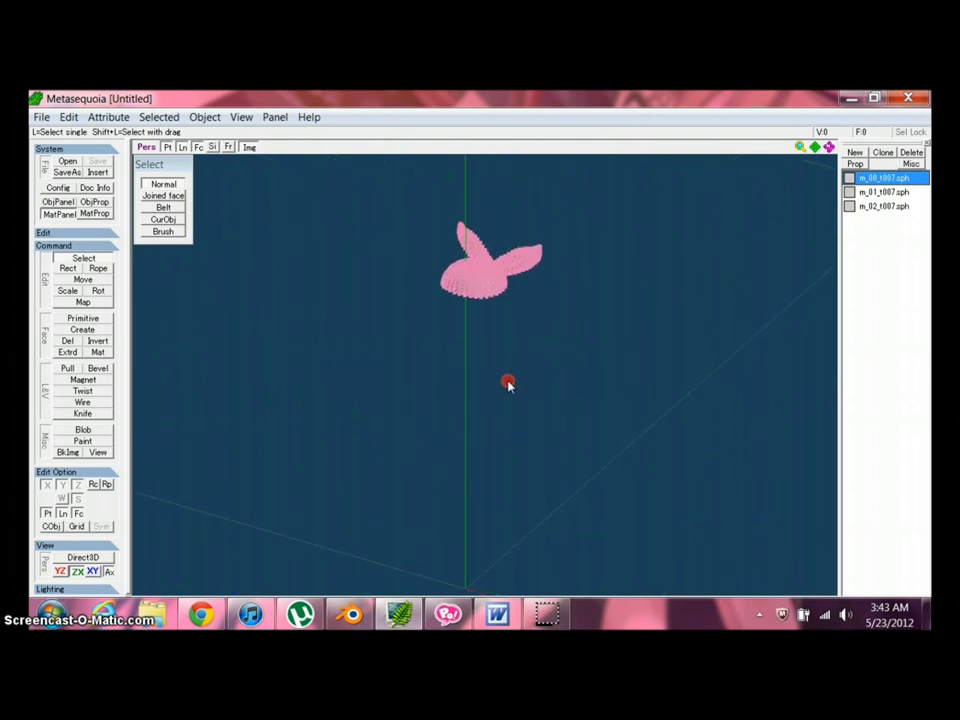
scroll(508, 386, down, 3)
scroll(508, 388, up, 4)
scroll(508, 388, down, 2)
scroll(508, 387, up, 3)
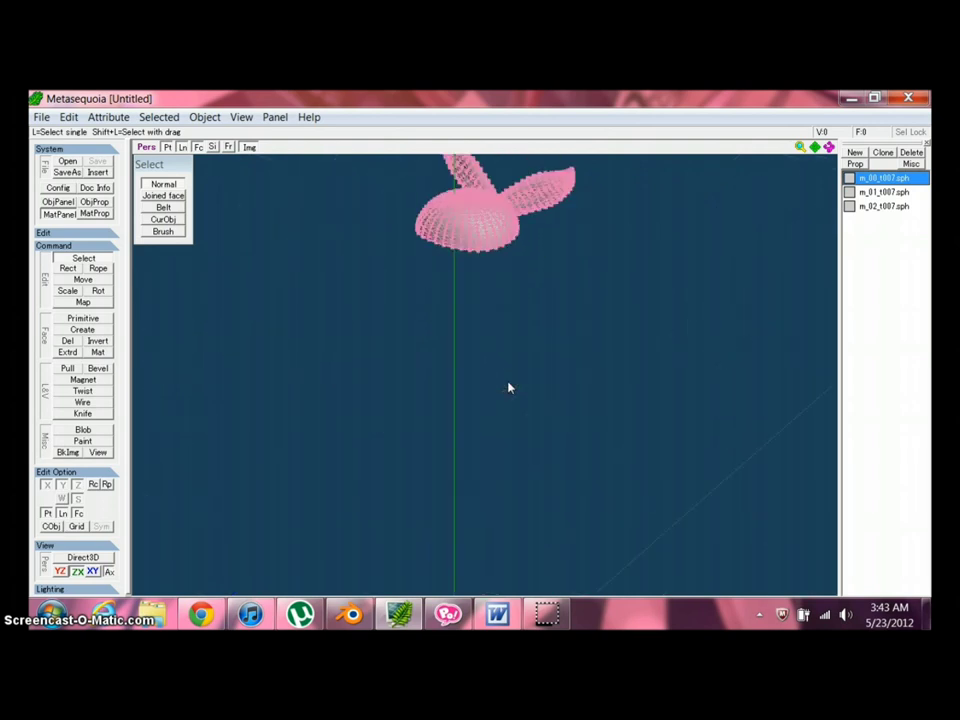
scroll(508, 386, down, 3)
scroll(508, 384, up, 3)
scroll(508, 384, down, 2)
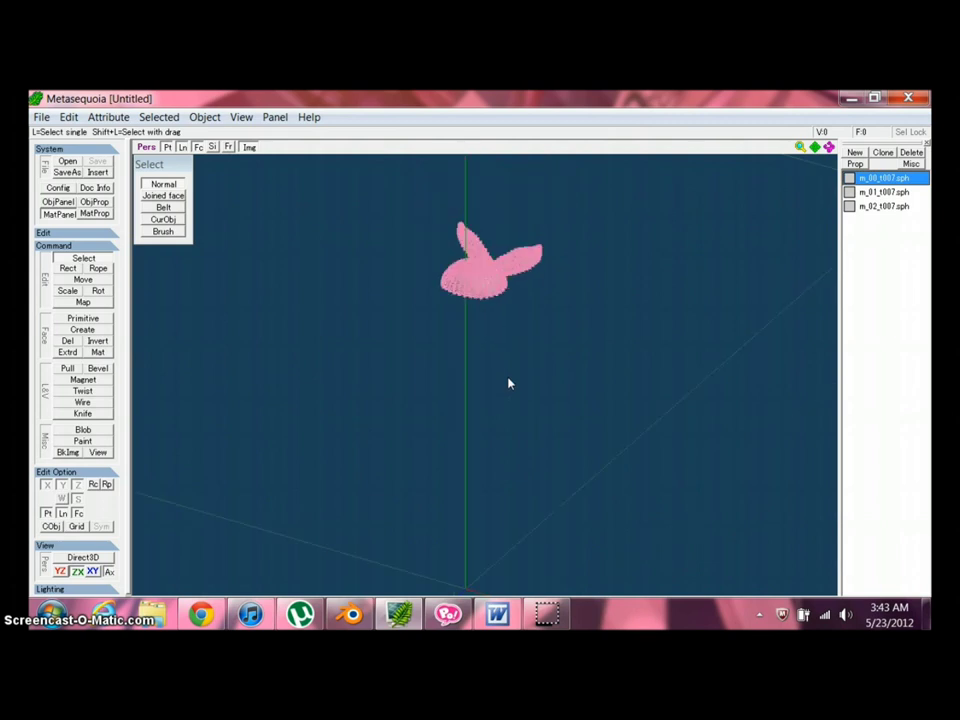
- Orbit to recentre the hat and open material m_00_t007.sph's properties
right_drag(506, 381, 527, 370)
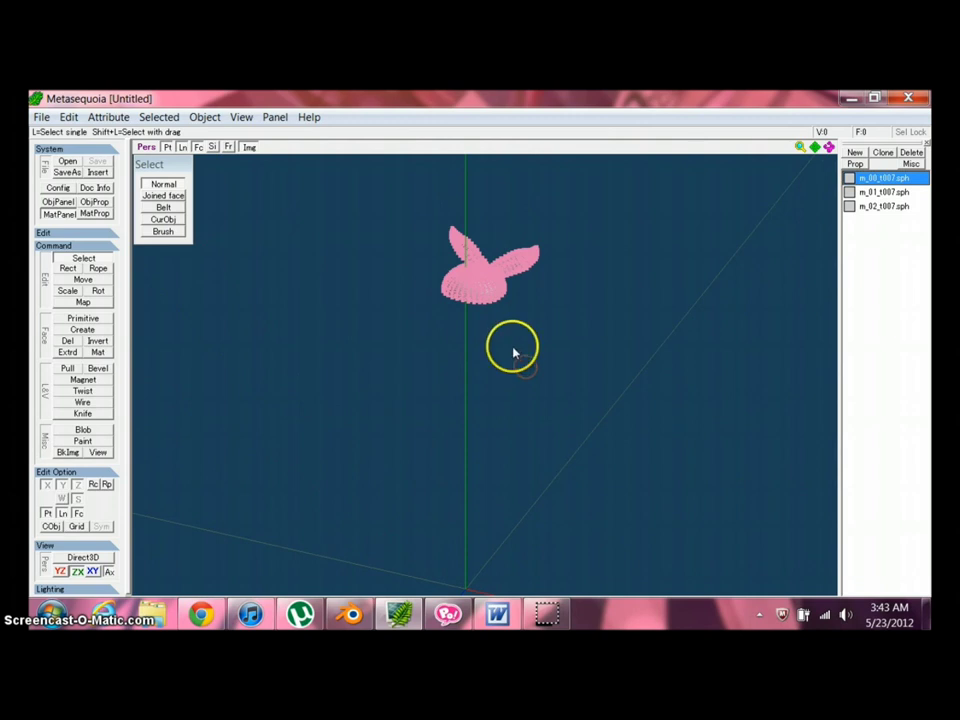
scroll(513, 350, up, 2)
middle_drag(514, 345, 484, 433)
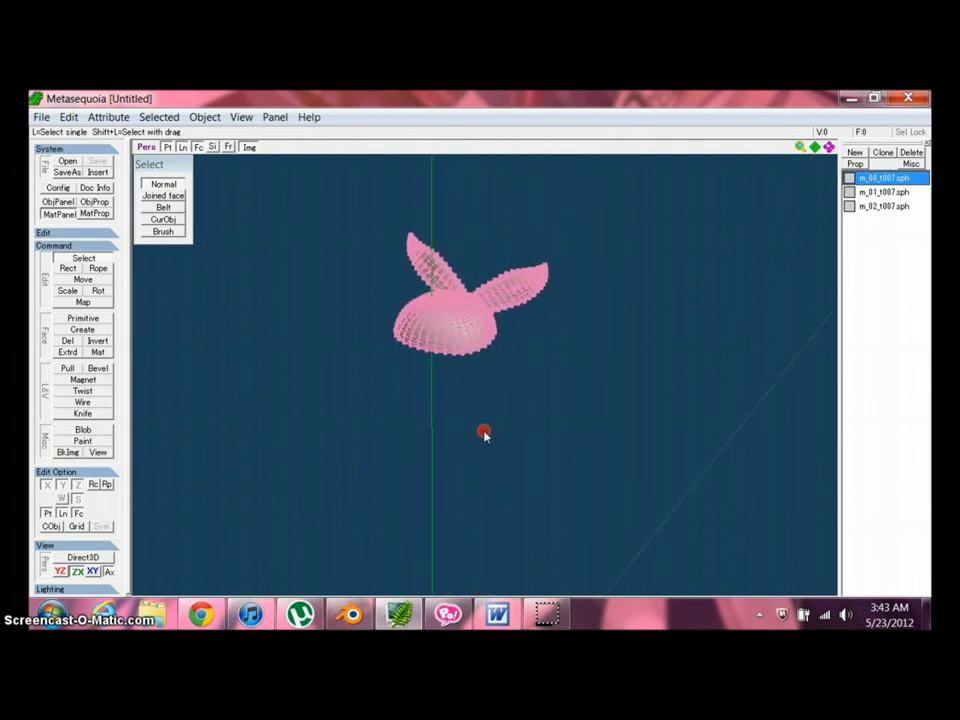
double_click(888, 183)
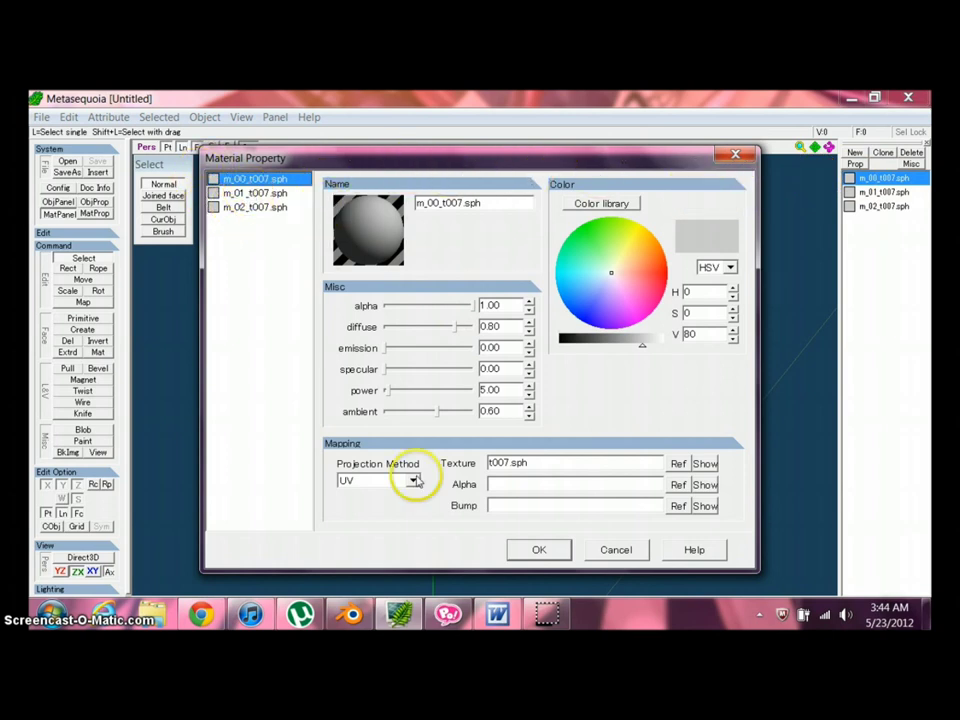
- Replace m_00_t007.sph's t007.sph texture with t022 from pokemon hats\1 and close the dialog
double_click(662, 463)
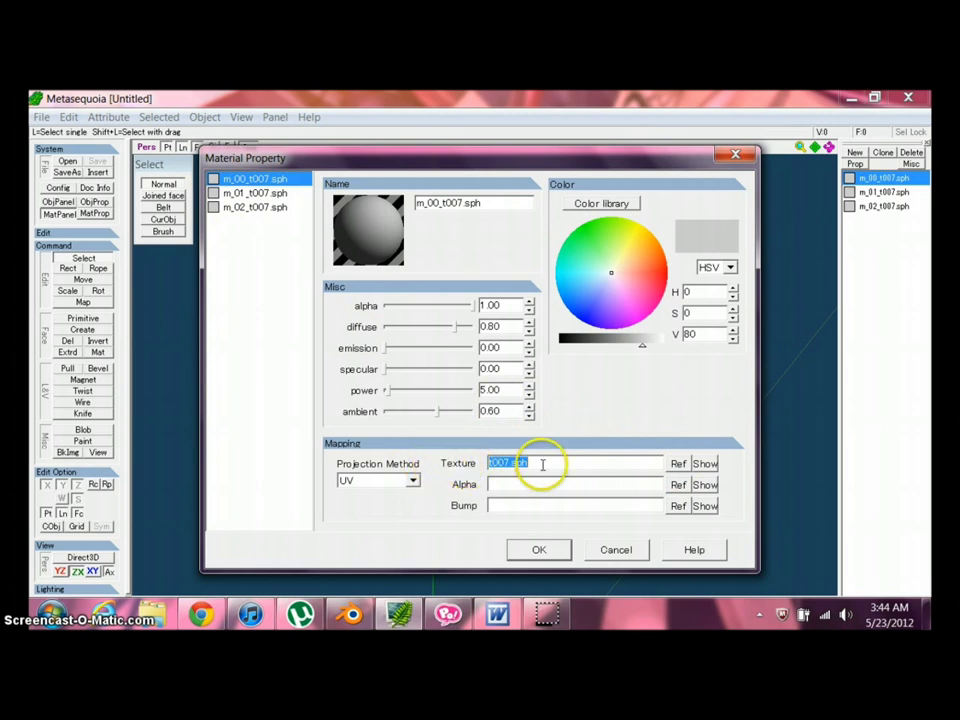
click(678, 465)
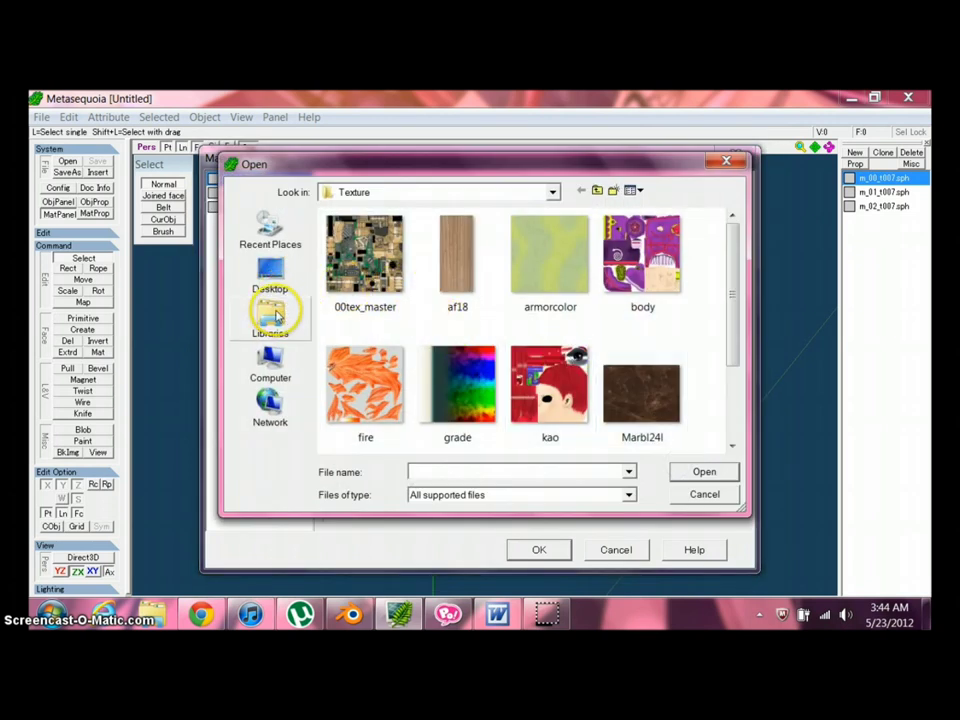
click(278, 316)
double_click(386, 242)
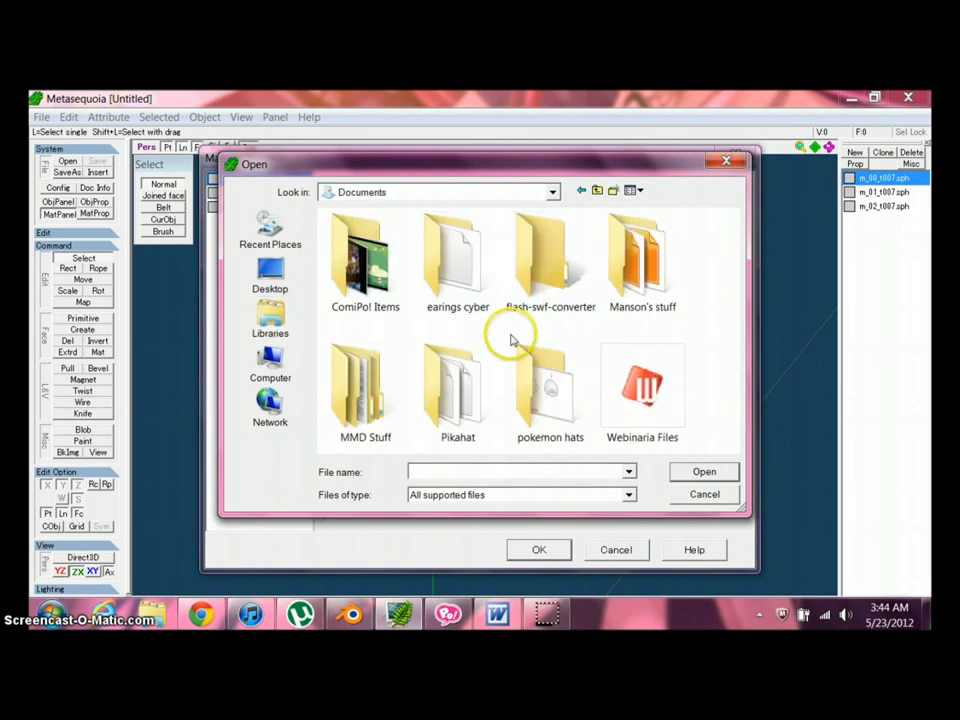
double_click(544, 386)
double_click(348, 287)
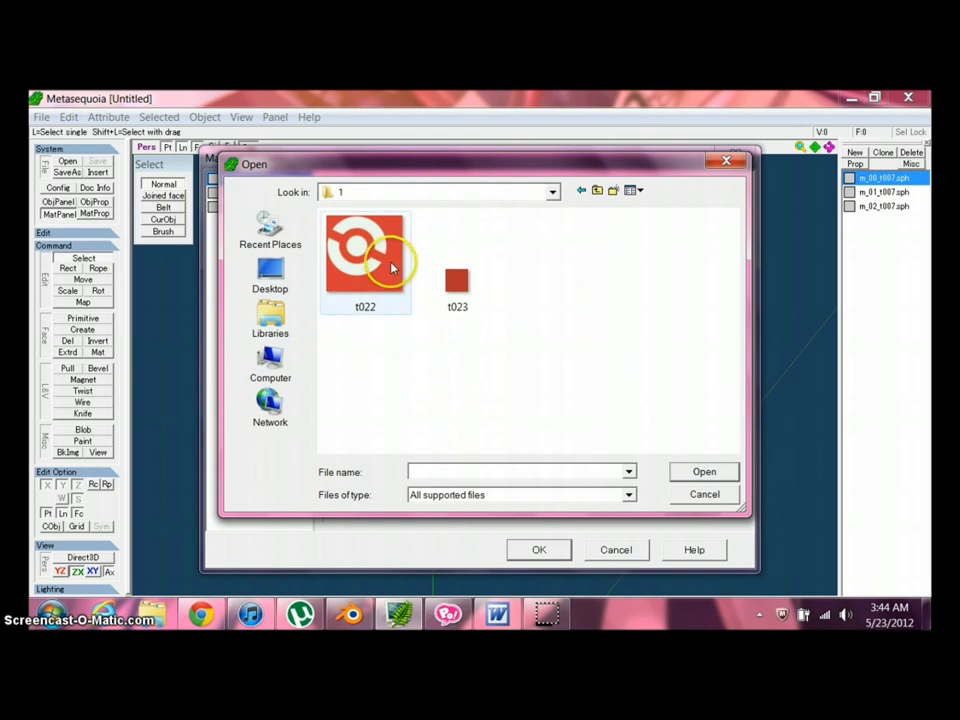
click(377, 266)
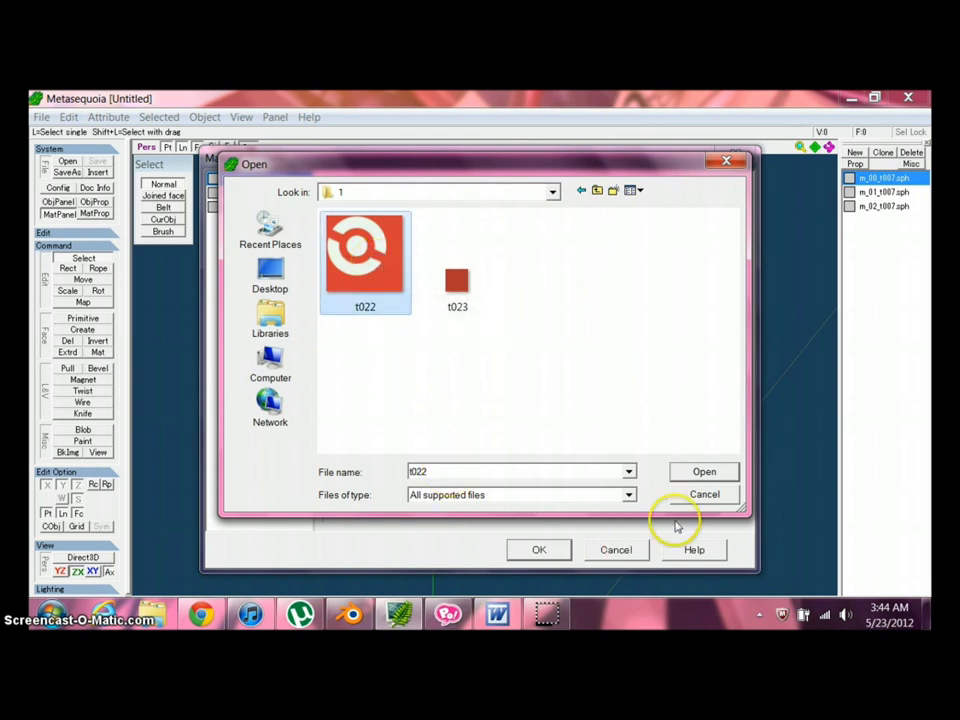
click(701, 473)
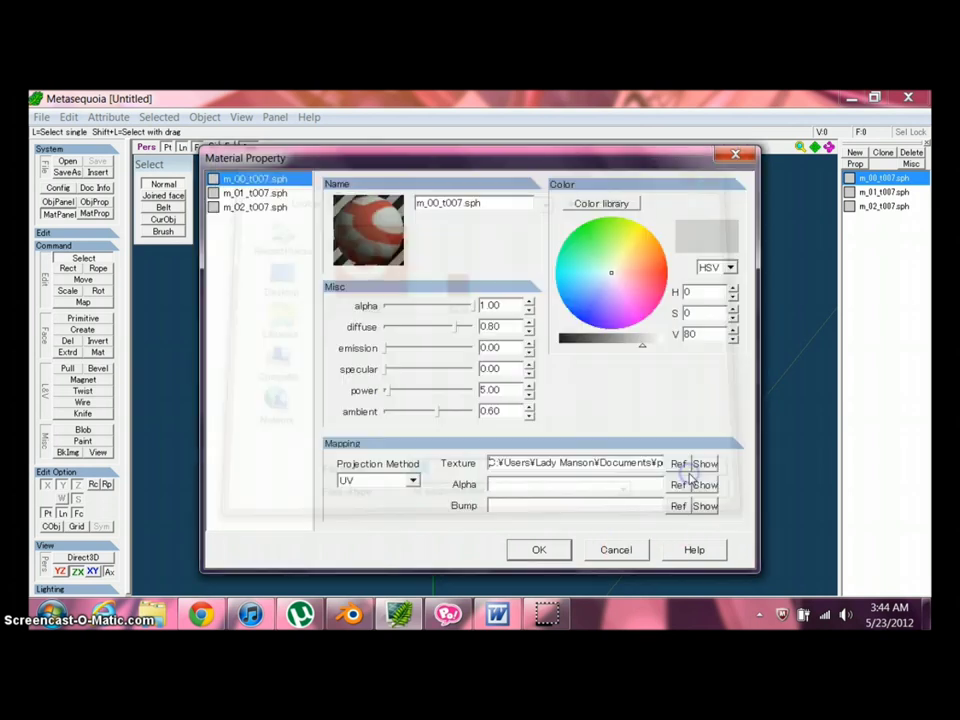
click(537, 551)
mouse_move(493, 400)
right_down()
mouse_move(456, 396)
mouse_move(407, 418)
mouse_move(390, 441)
mouse_move(469, 448)
mouse_move(507, 394)
mouse_move(574, 411)
mouse_move(497, 424)
mouse_move(579, 399)
mouse_move(664, 394)
mouse_move(489, 421)
right_up()
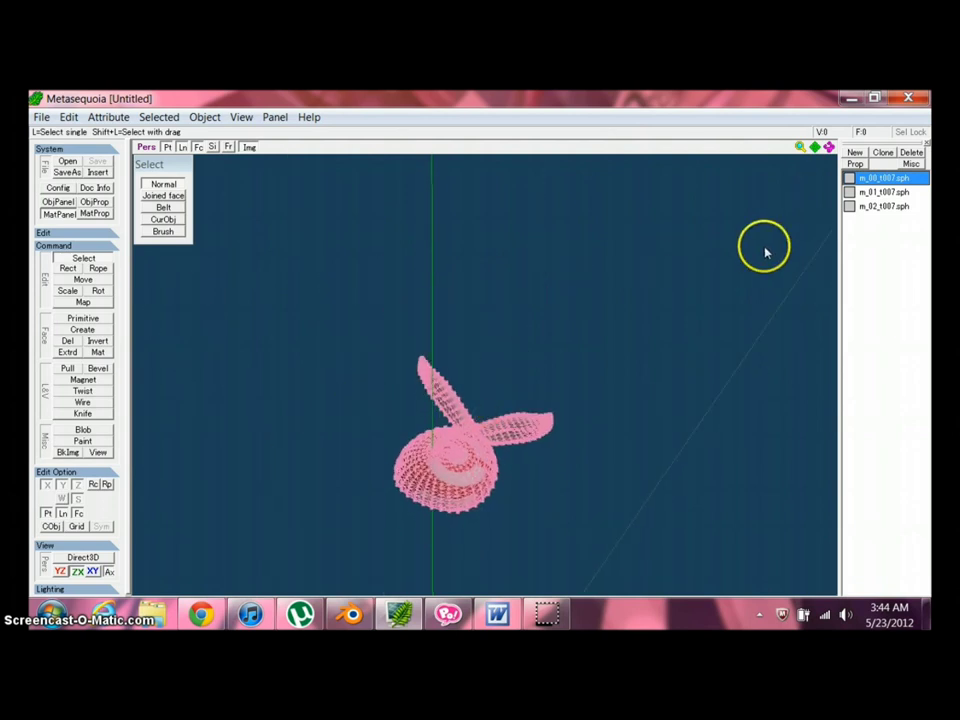
- Load the t023 image from pokemon hats\1 as material m_01_t007.sph's texture
double_click(887, 193)
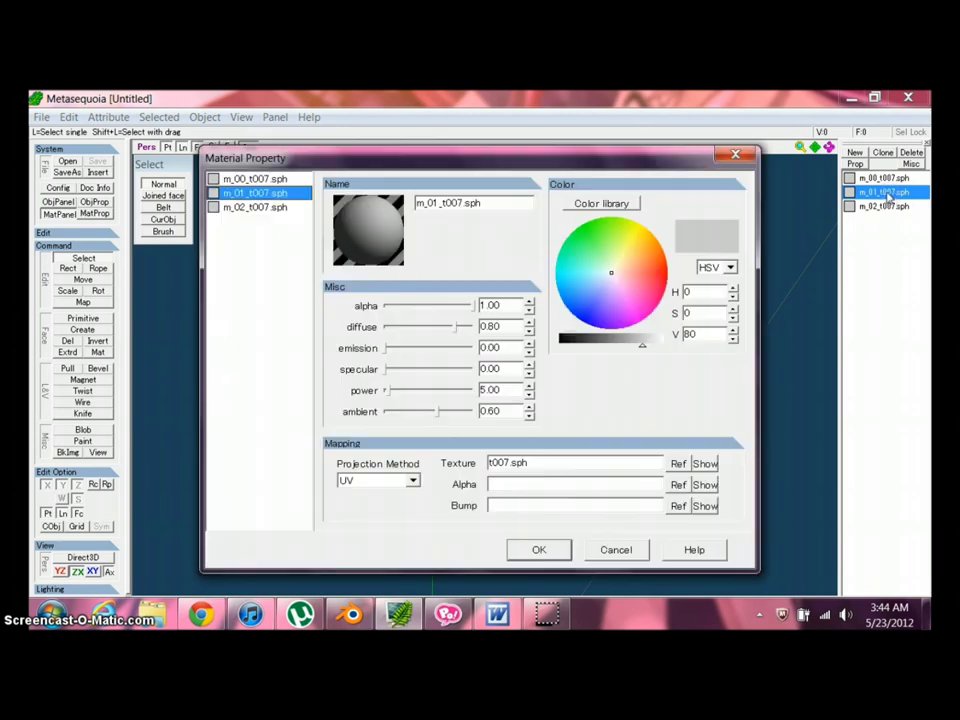
click(580, 484)
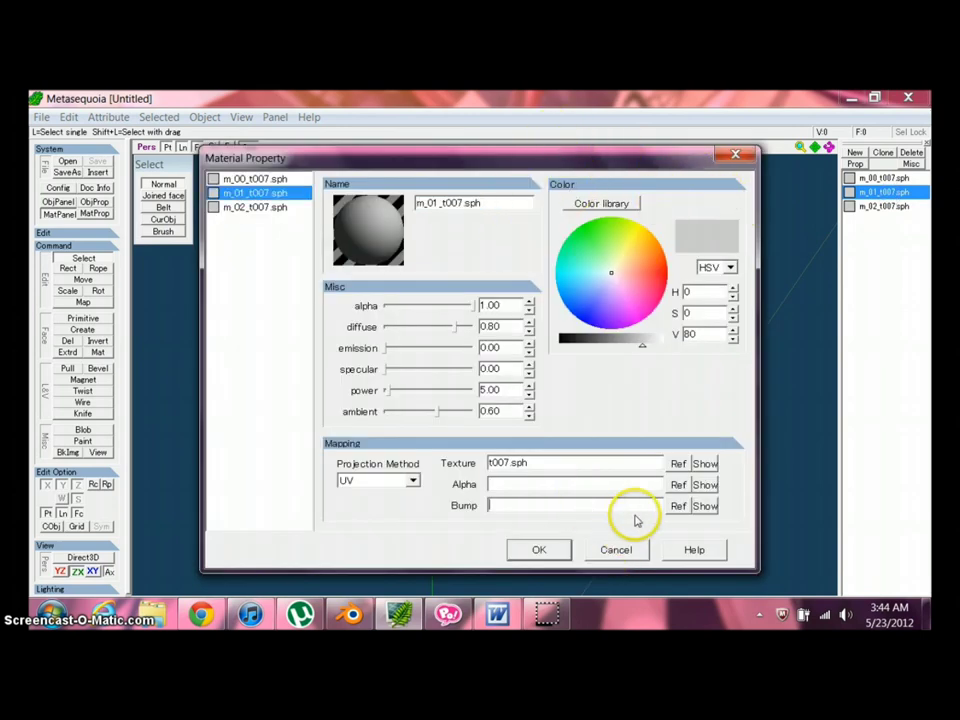
click(677, 462)
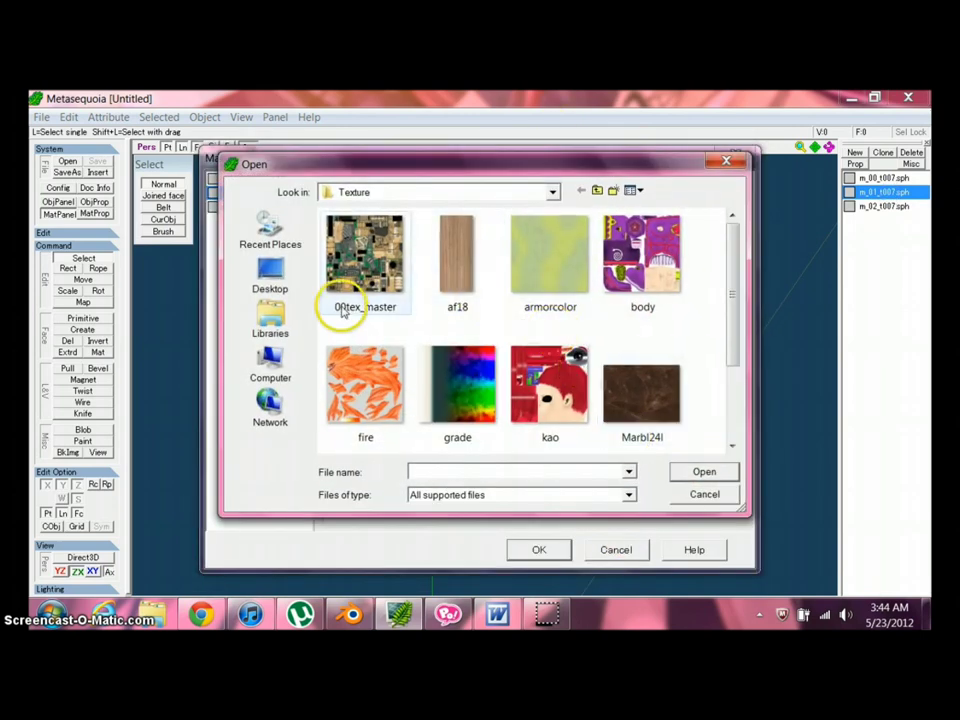
click(257, 318)
double_click(369, 227)
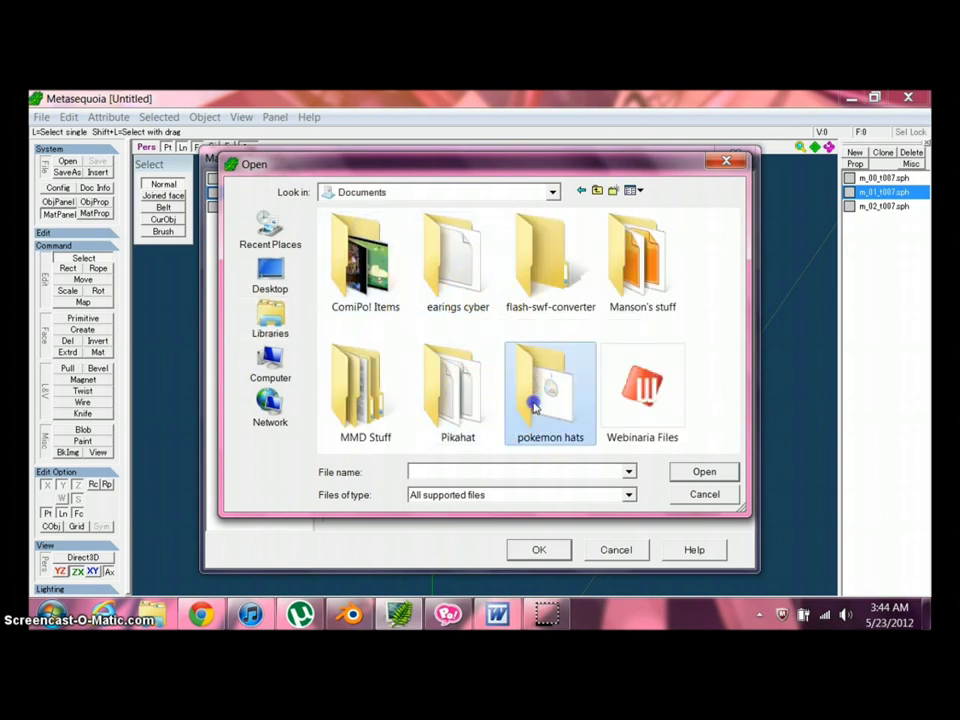
double_click(534, 400)
double_click(406, 287)
click(456, 285)
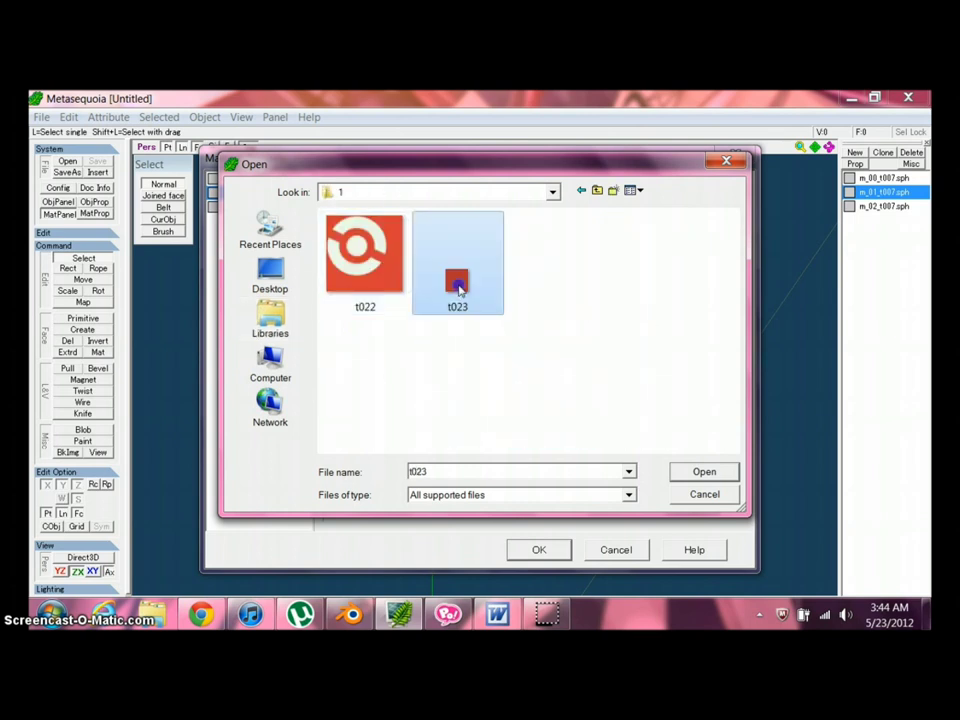
click(696, 472)
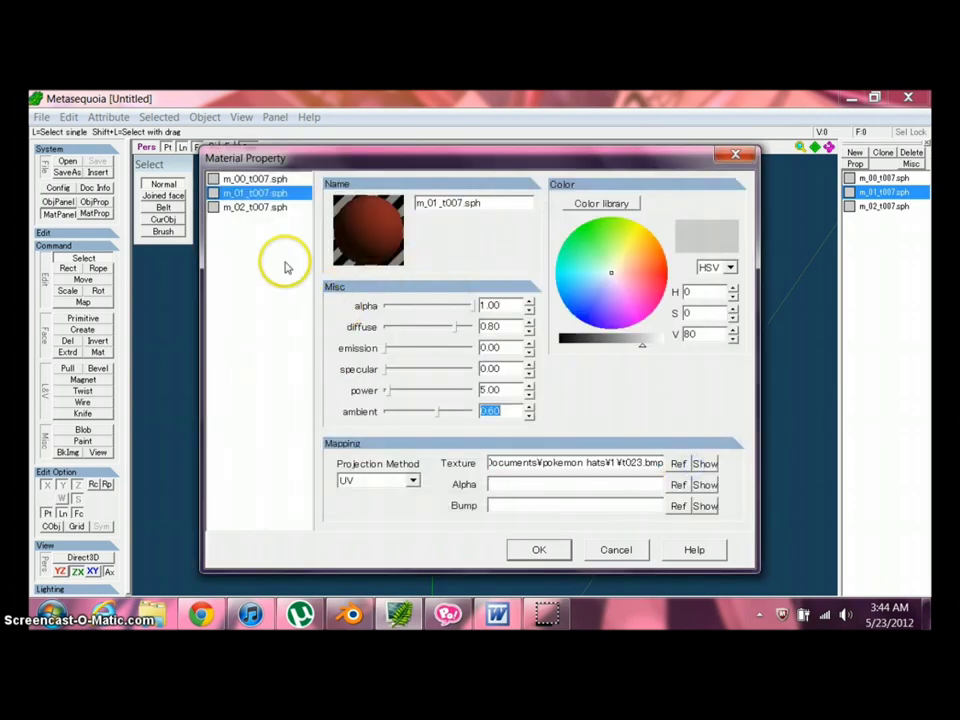
- Set material m_02_t007.sph's texture to t023 and close the material settings
click(260, 208)
double_click(492, 465)
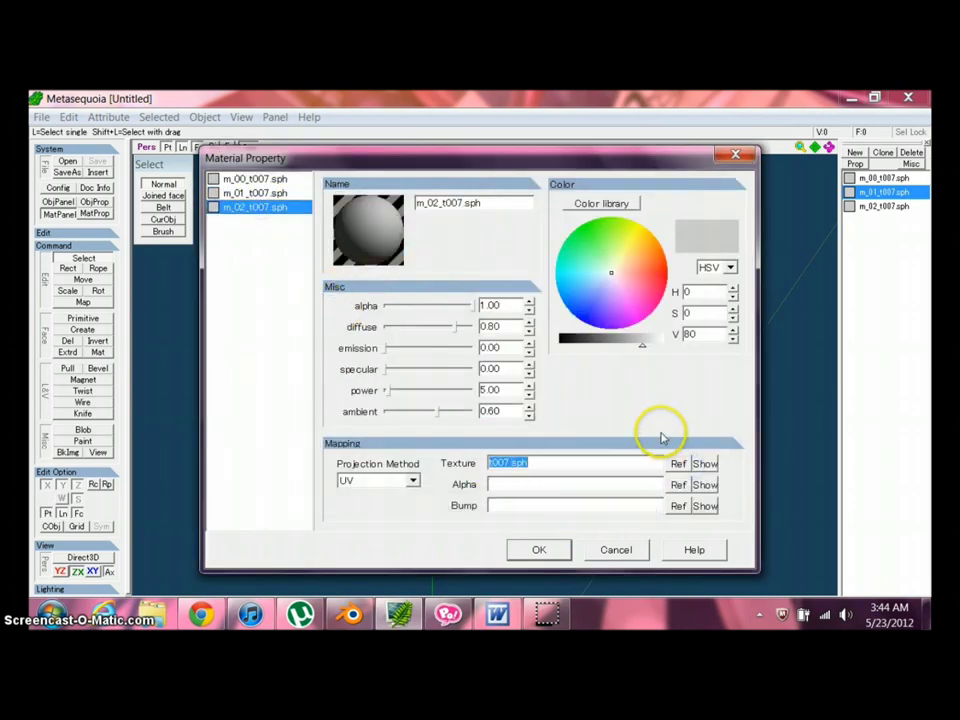
click(679, 463)
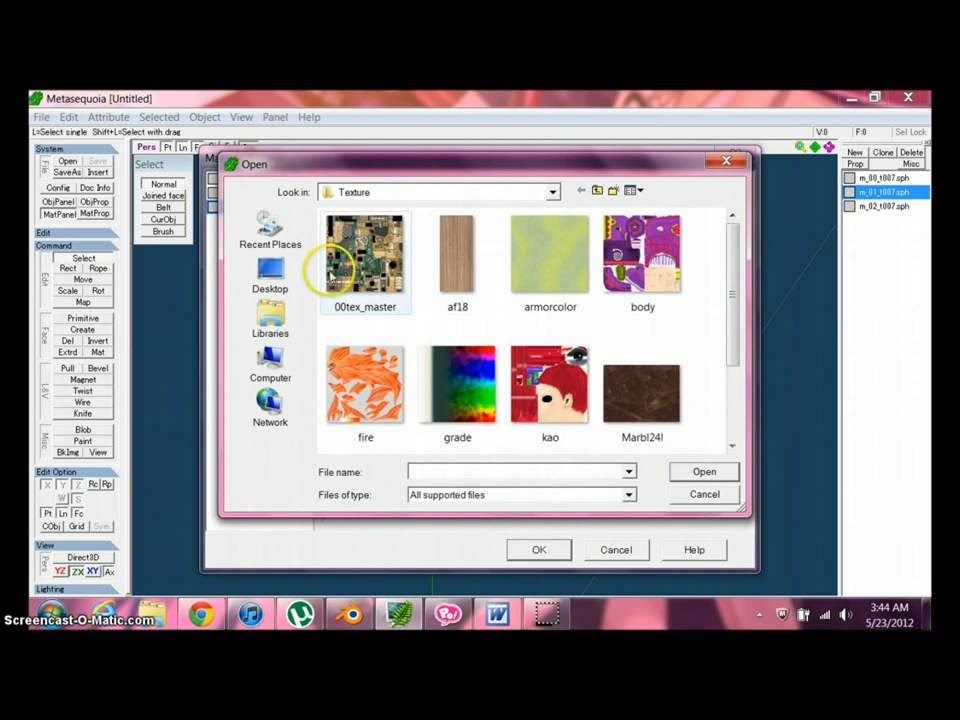
click(270, 322)
double_click(362, 240)
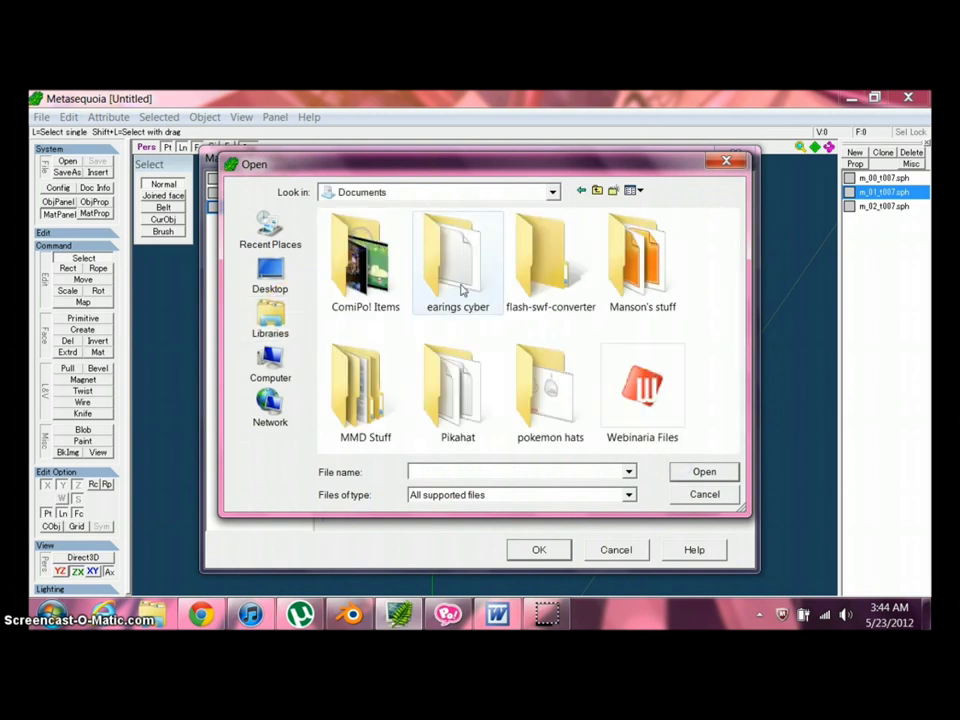
double_click(556, 415)
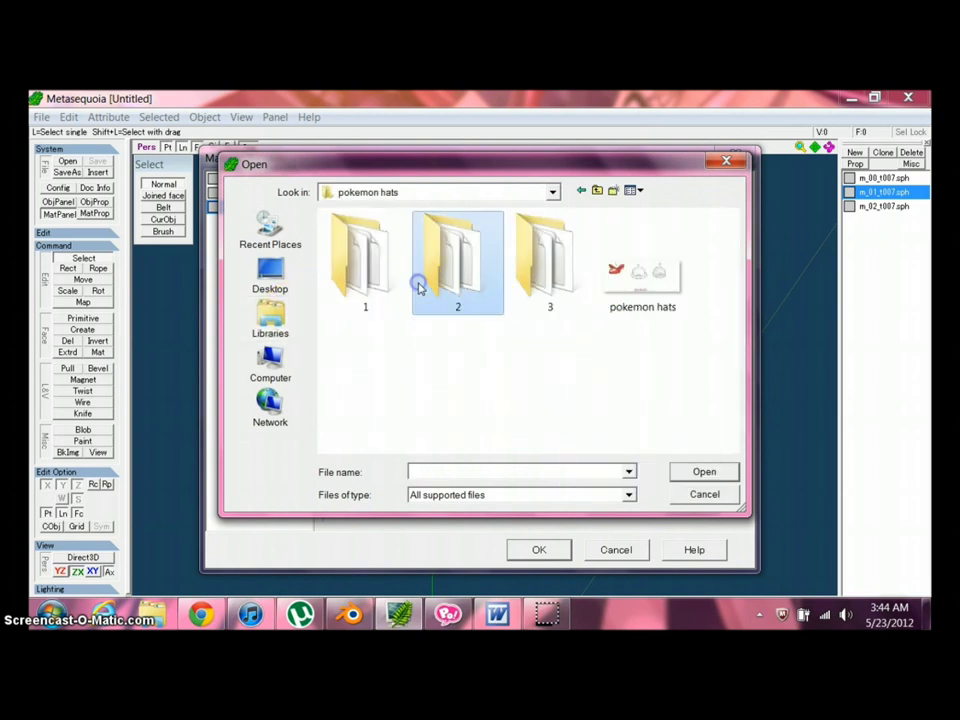
double_click(366, 264)
click(458, 290)
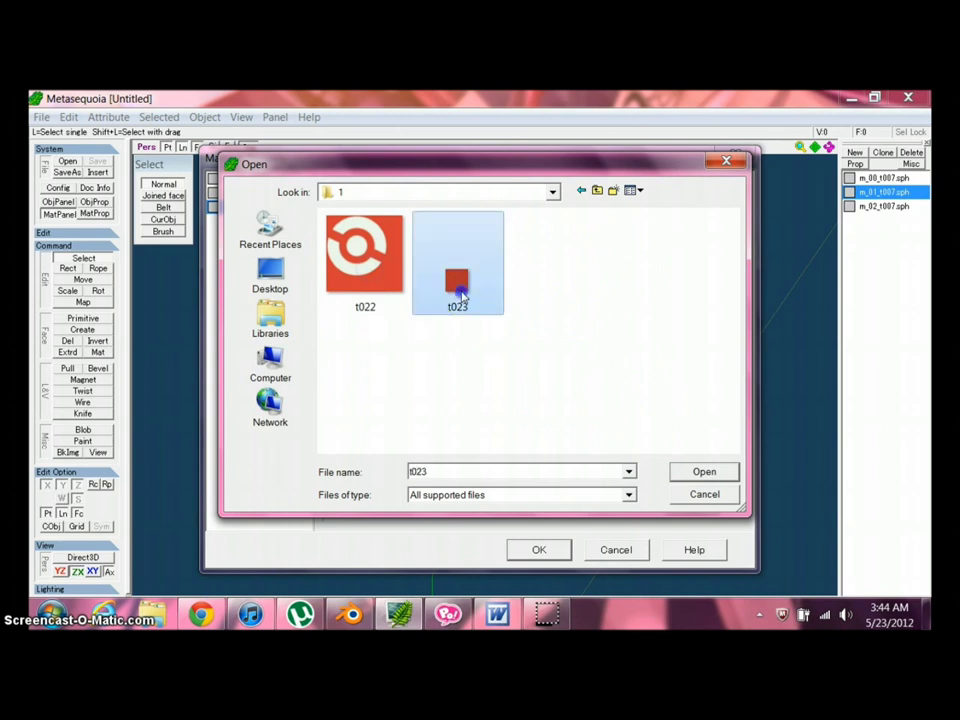
click(700, 471)
click(539, 551)
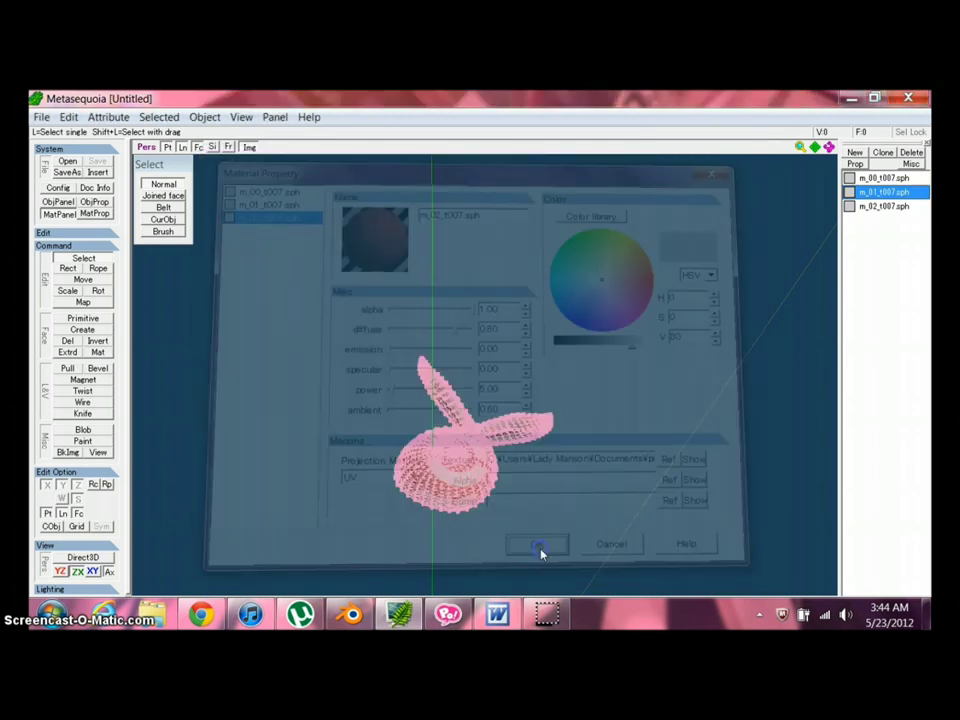
right_drag(560, 449, 536, 410)
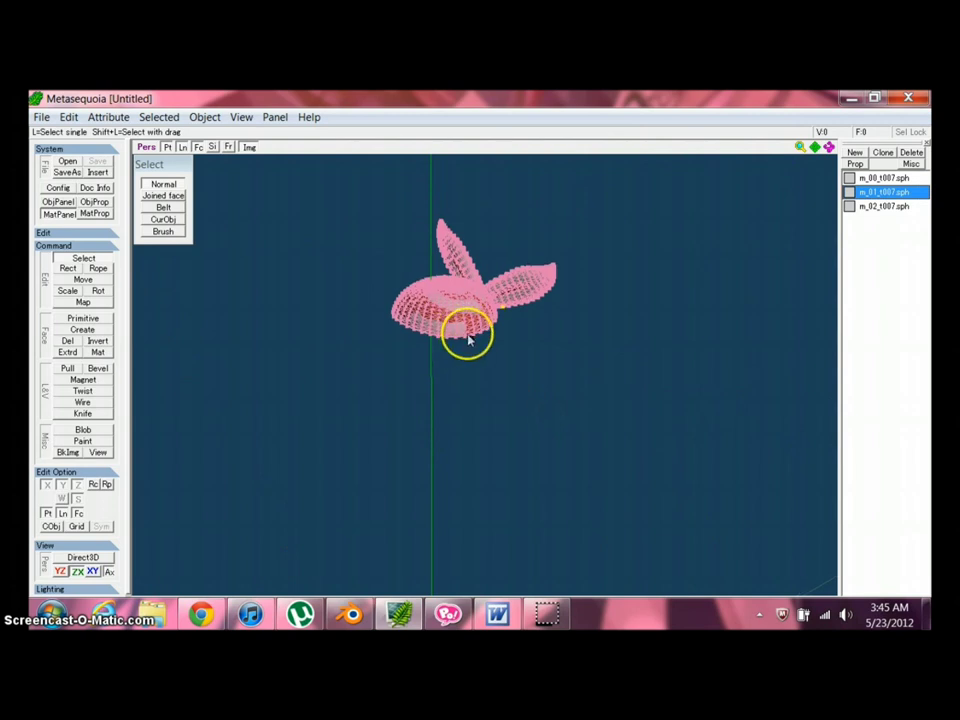
- Reapply t023 as m_02_t007.sph's texture and rotate to show the hat's brim flaps
click(523, 301)
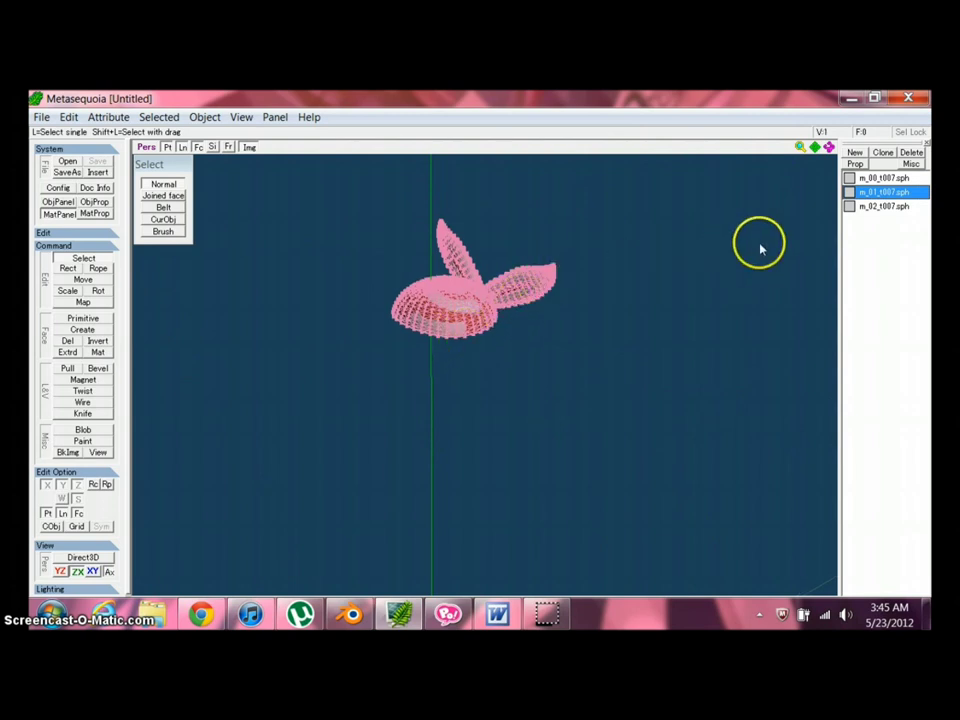
double_click(866, 208)
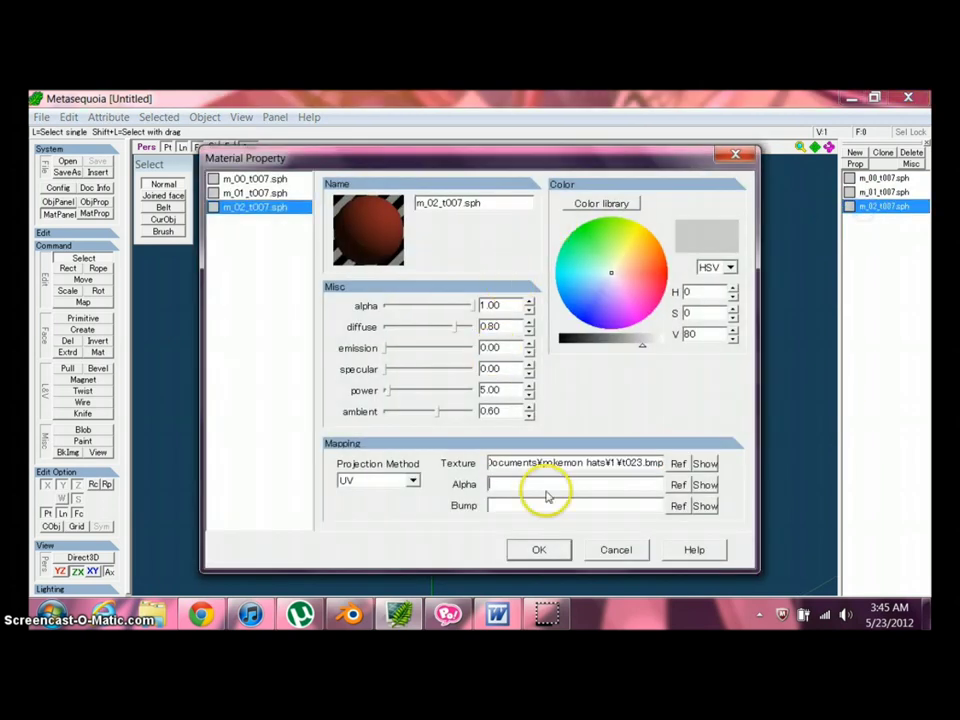
drag(490, 463, 611, 446)
click(673, 463)
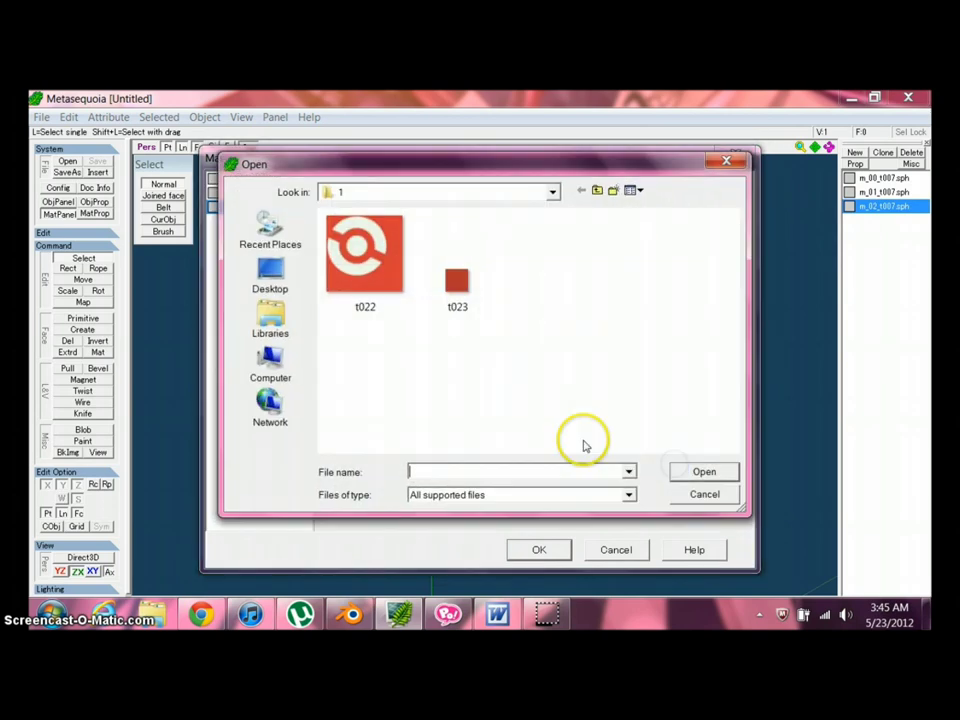
click(461, 289)
click(725, 477)
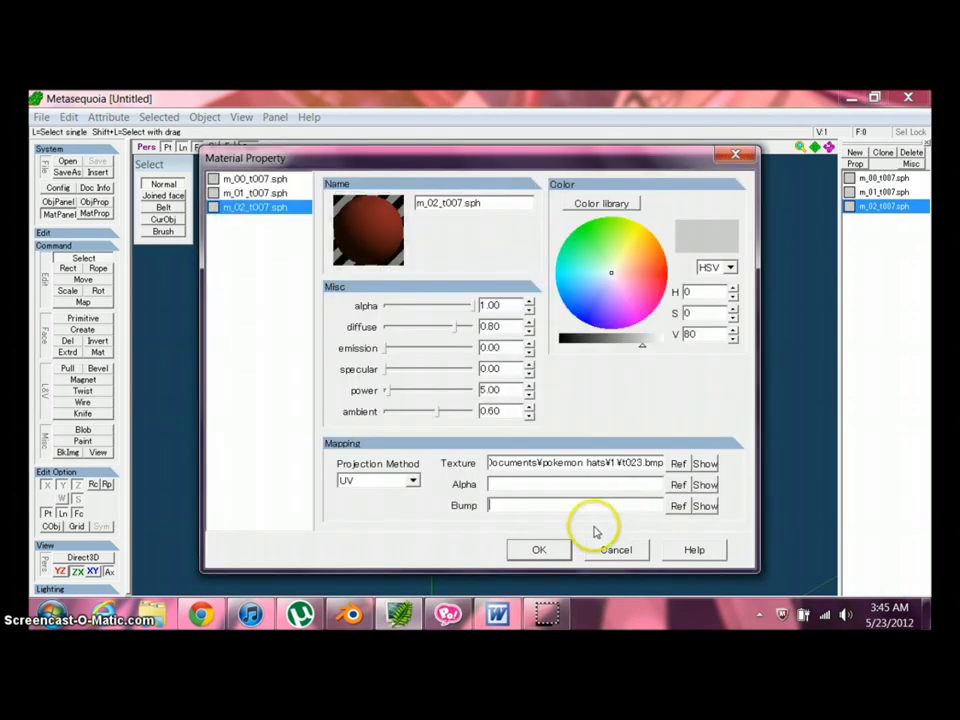
click(540, 551)
right_drag(549, 396, 386, 378)
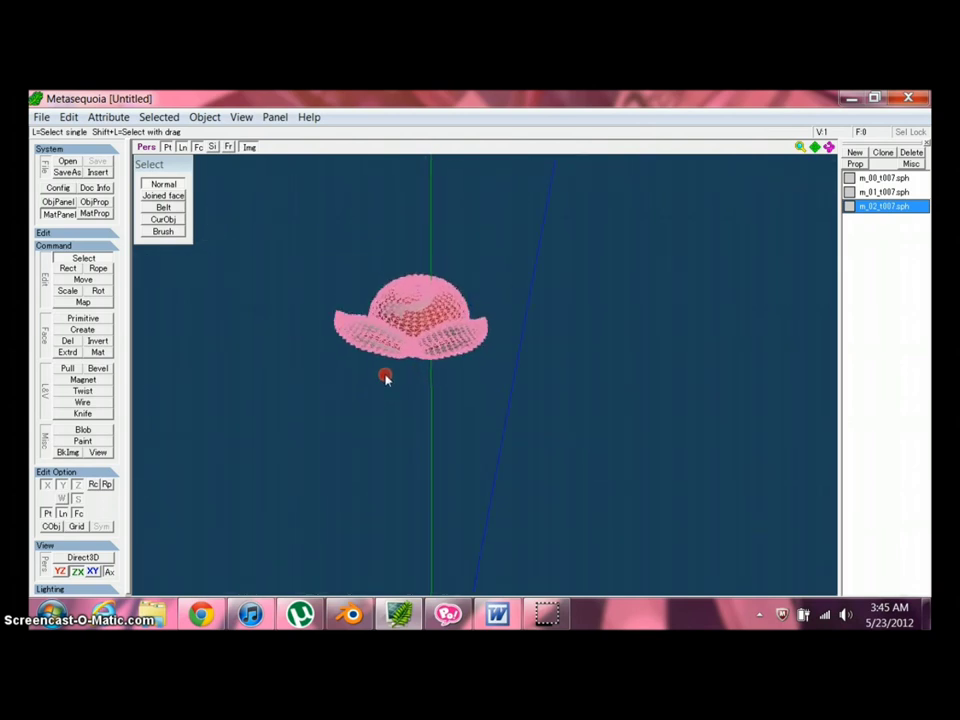
right_drag(504, 333, 711, 340)
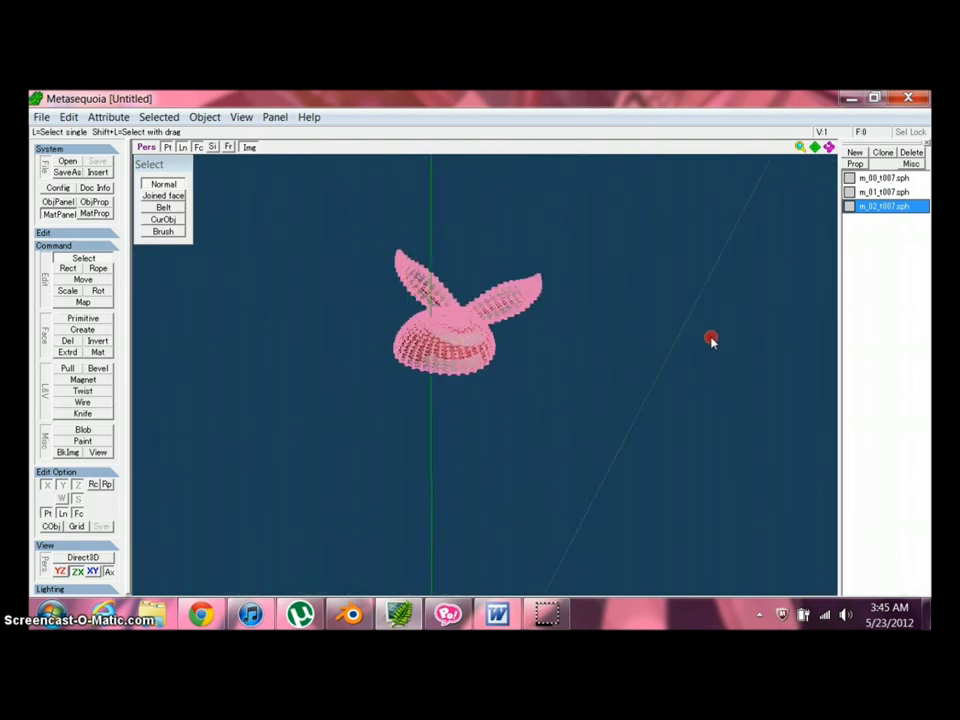
- Check m_00_t007.sph's texture path and close its settings unchanged
double_click(905, 178)
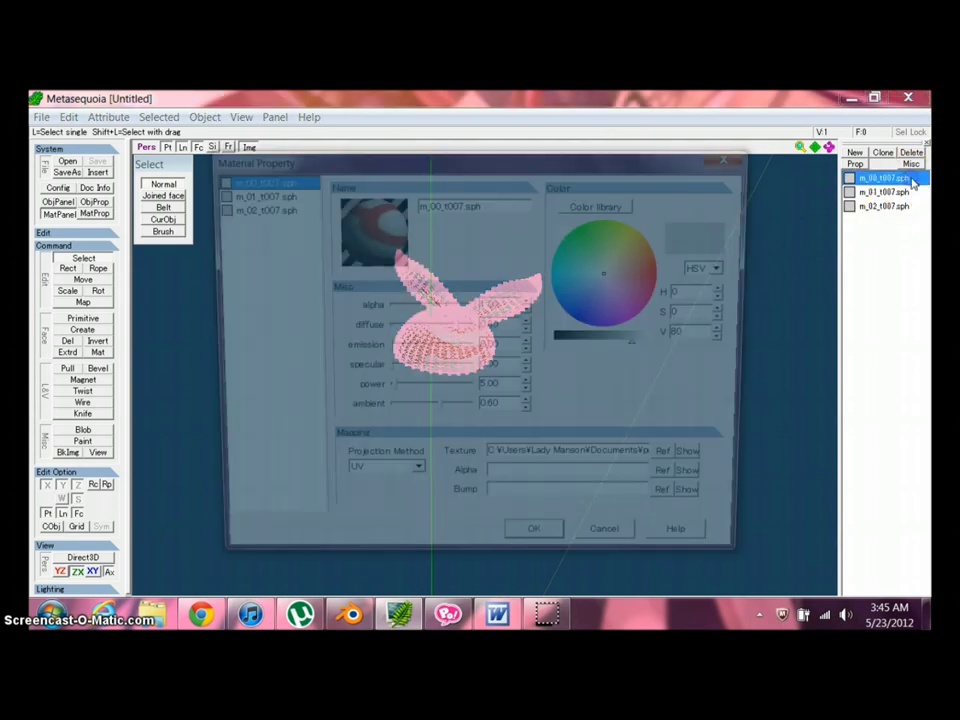
drag(492, 463, 636, 489)
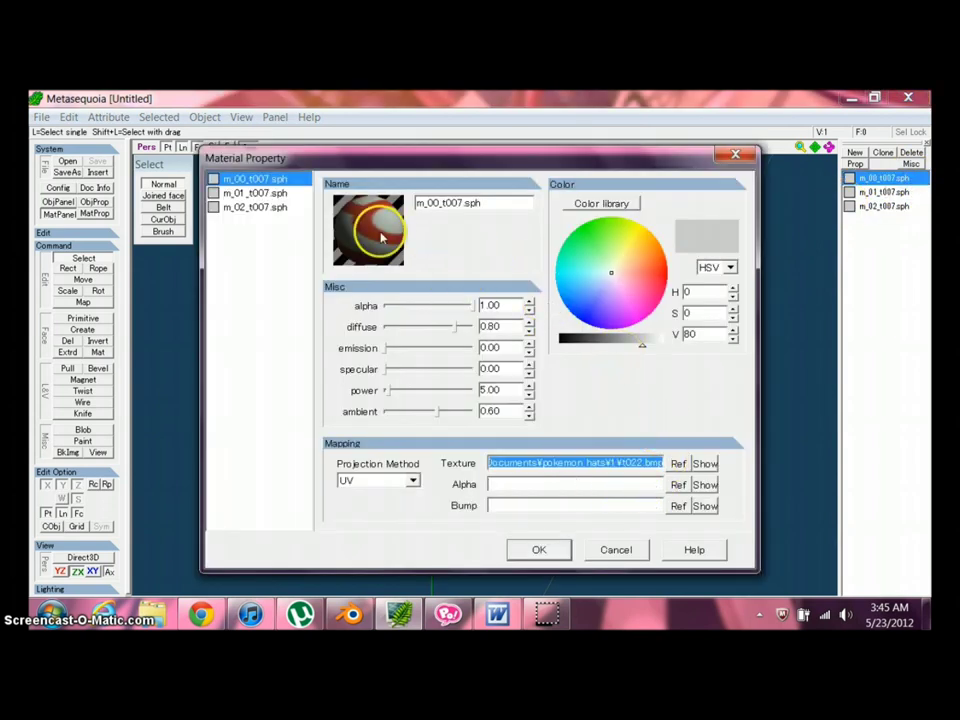
click(553, 510)
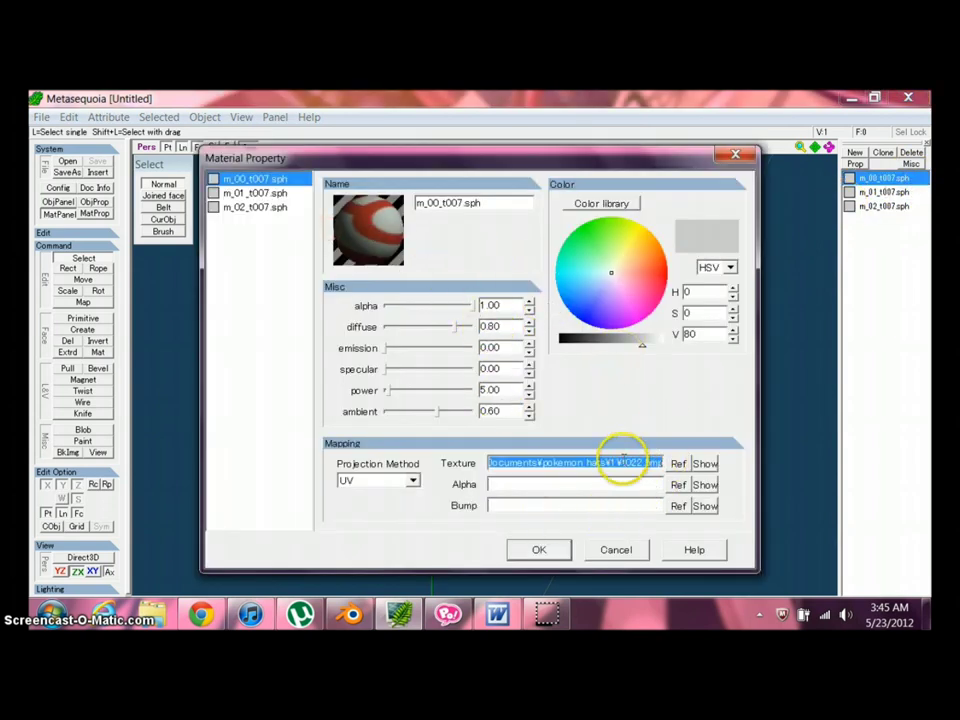
click(536, 550)
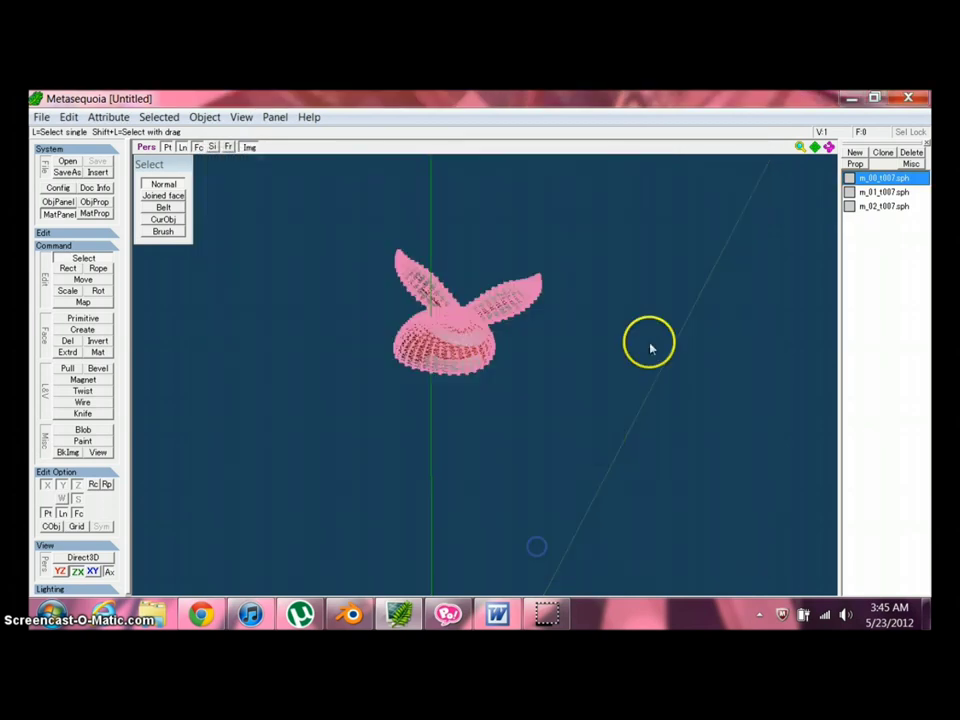
- Reassign t023 to material m_01_t007.sph and orbit to check the textured hat
double_click(880, 192)
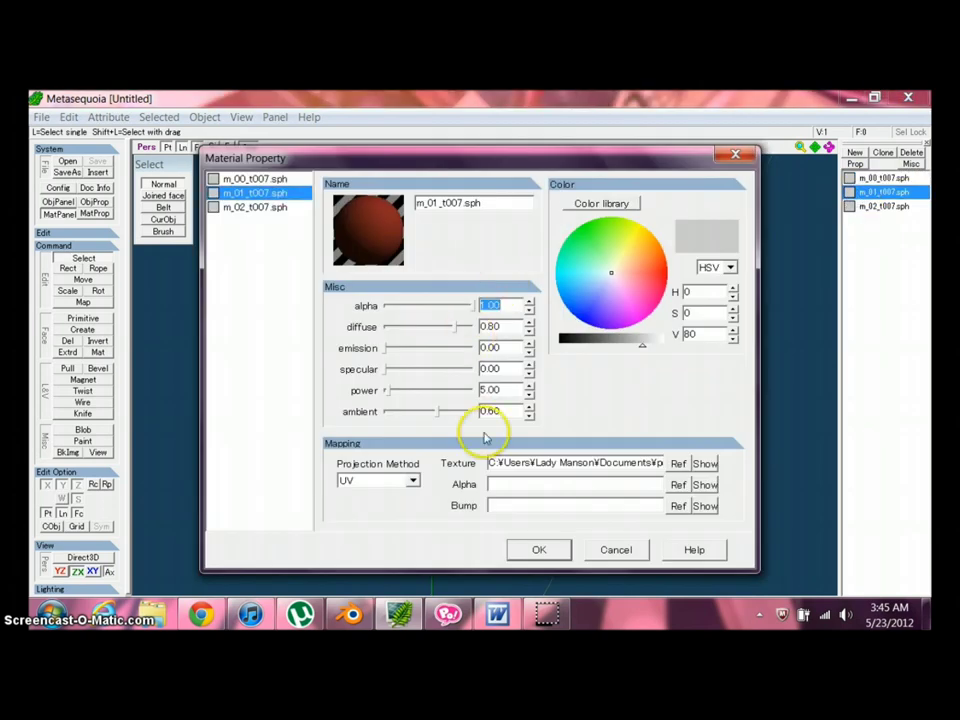
drag(492, 463, 672, 472)
click(679, 465)
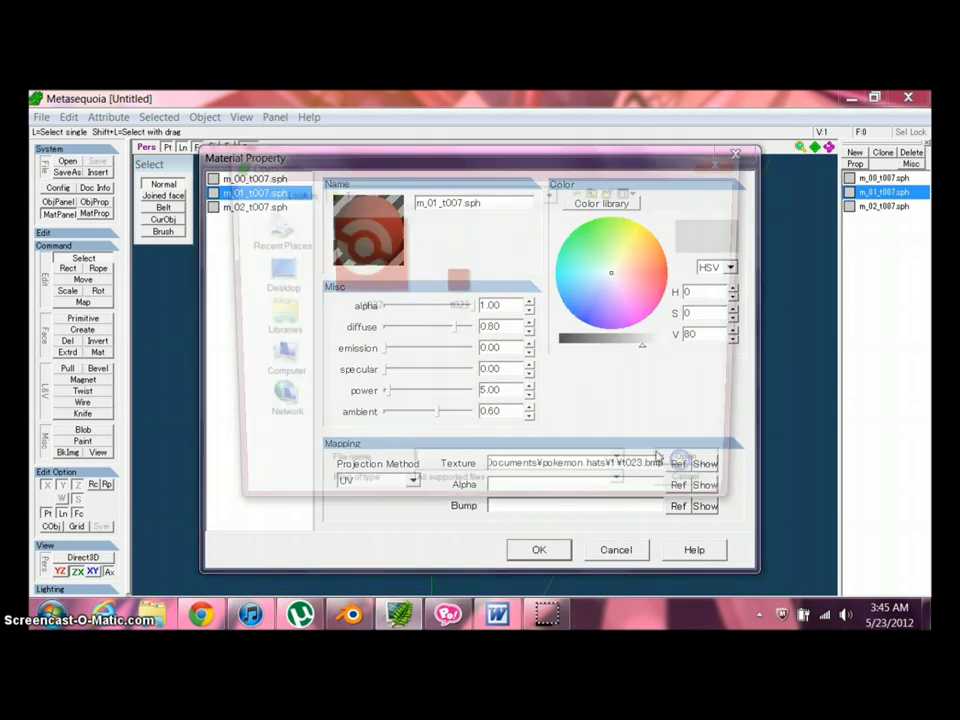
click(455, 285)
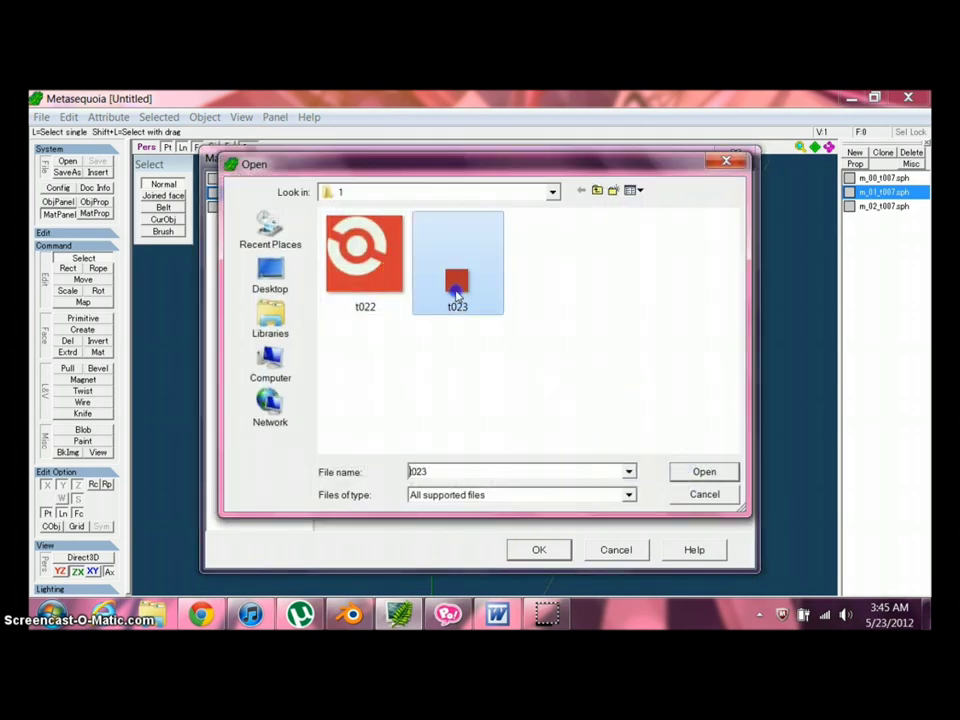
click(703, 471)
click(542, 549)
mouse_move(555, 363)
right_down()
mouse_move(489, 360)
mouse_move(566, 360)
right_up()
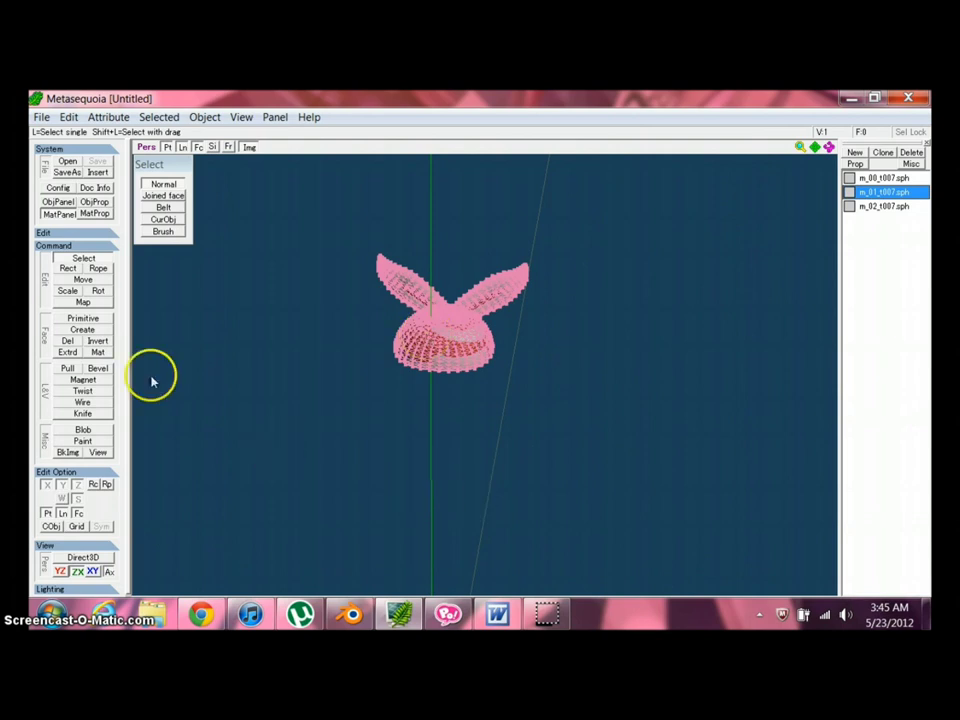
- Save the textured hat as derpy poke hat.mqo in the pokemon hats\1 folder
click(43, 117)
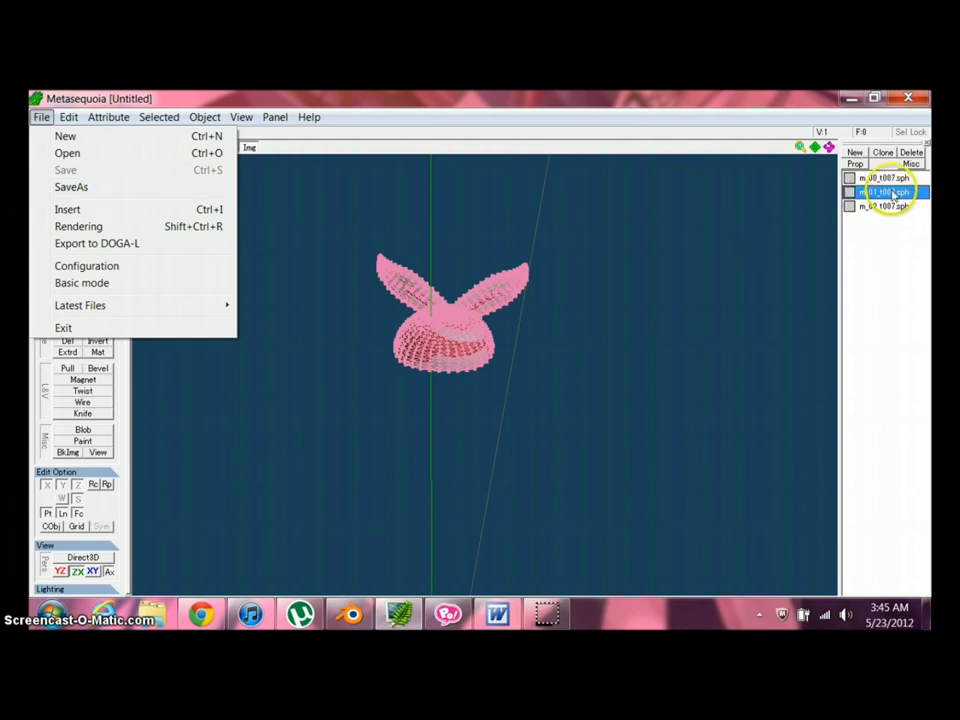
mouse_move(68, 118)
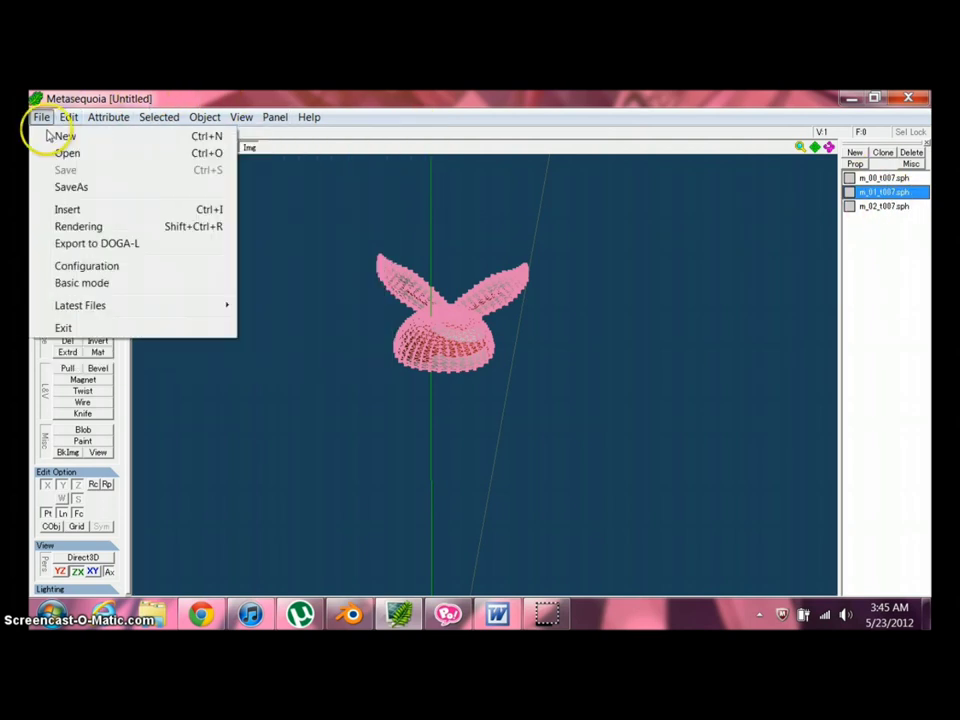
click(71, 188)
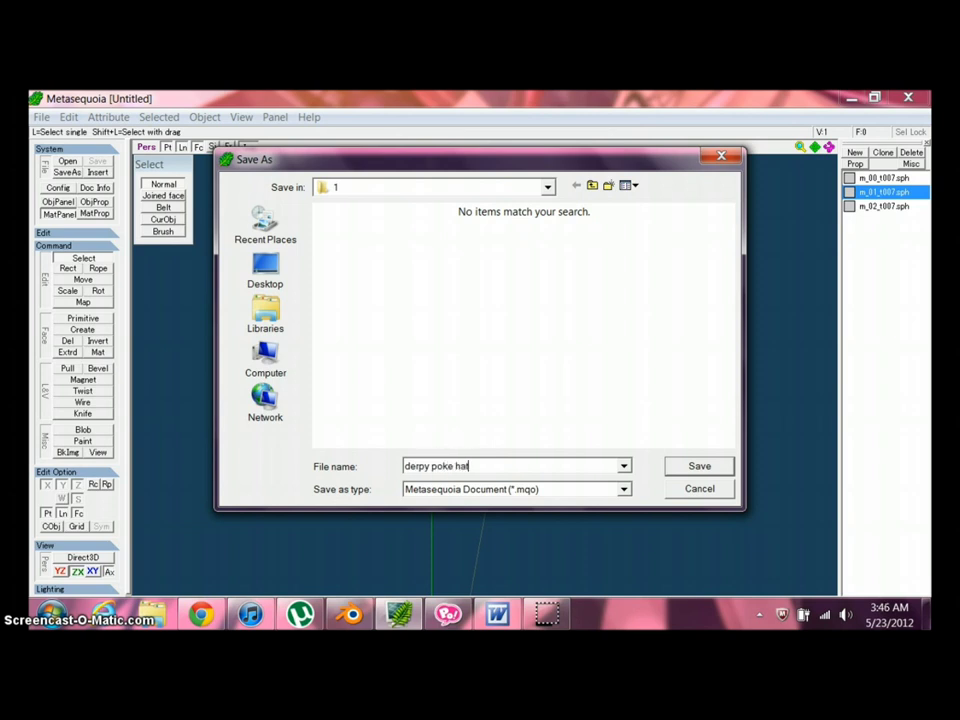
key(Return)
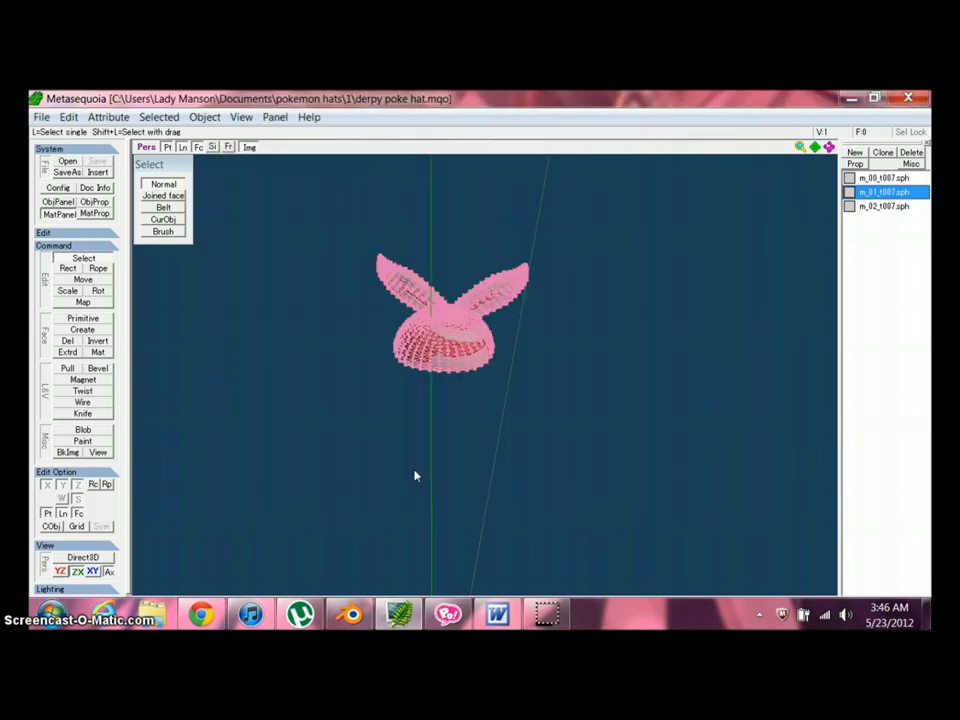
middle_drag(449, 372, 429, 342)
mouse_move(429, 342)
right_down()
mouse_move(450, 255)
mouse_move(433, 320)
right_up()
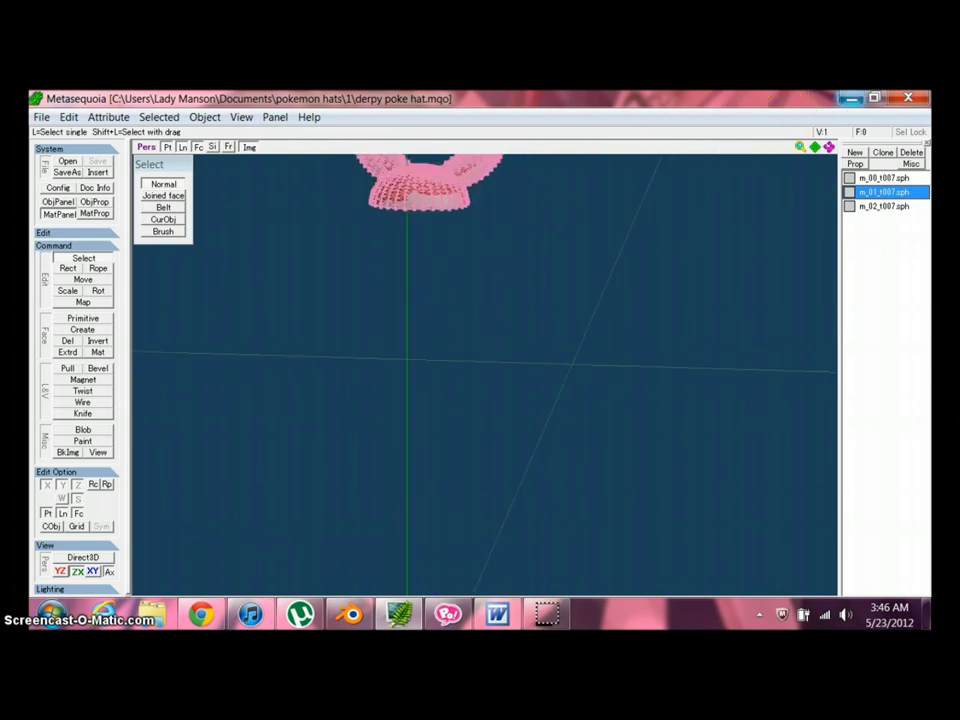
- Switch from Metasequoia to ComiPo! and show the user 3D parts list
click(850, 98)
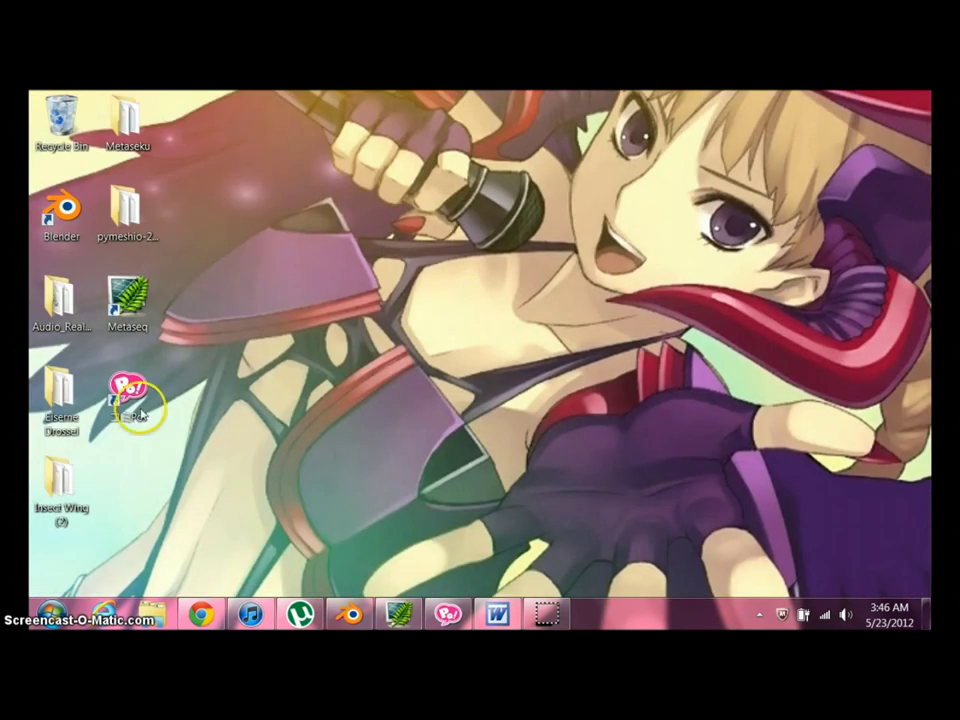
click(450, 612)
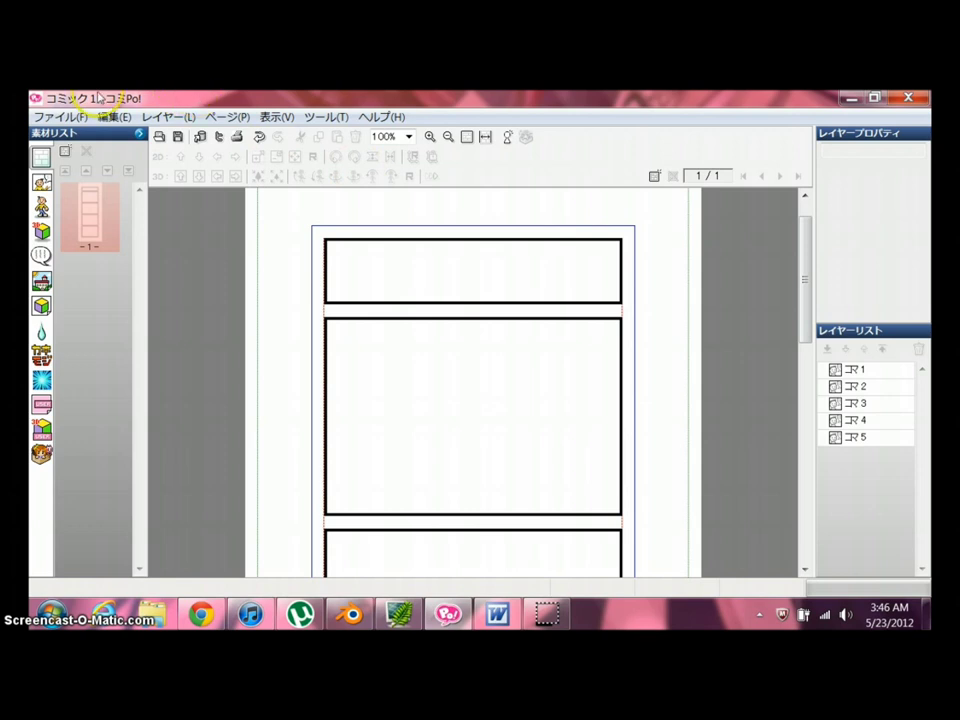
click(41, 429)
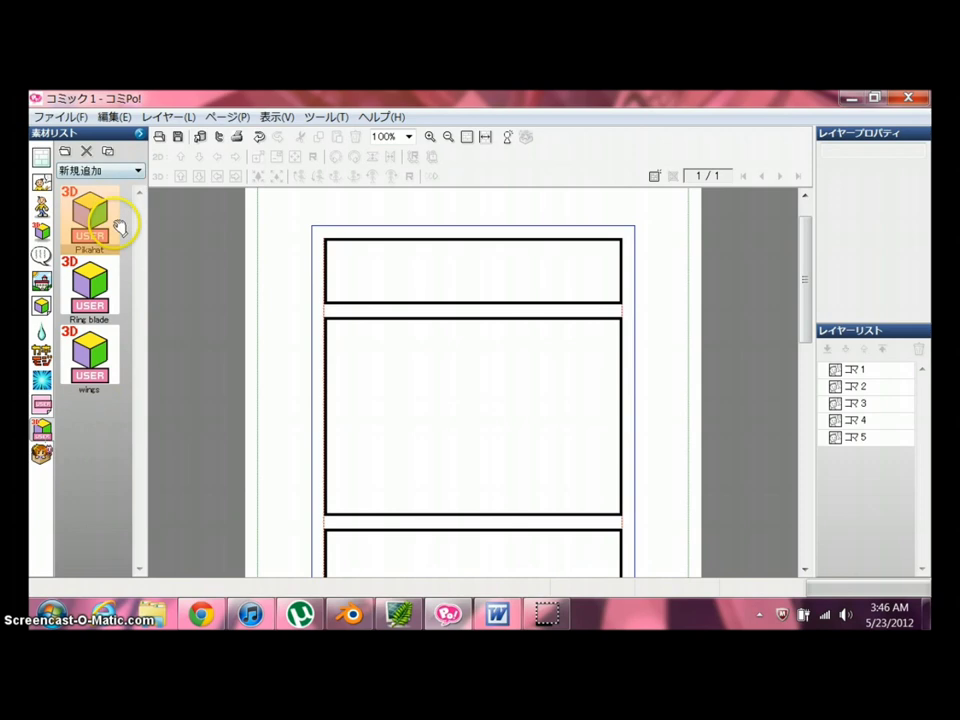
- Import derpy poke hat.mqo from My Documents\pokemon hats\1 as a user 3D item
click(64, 152)
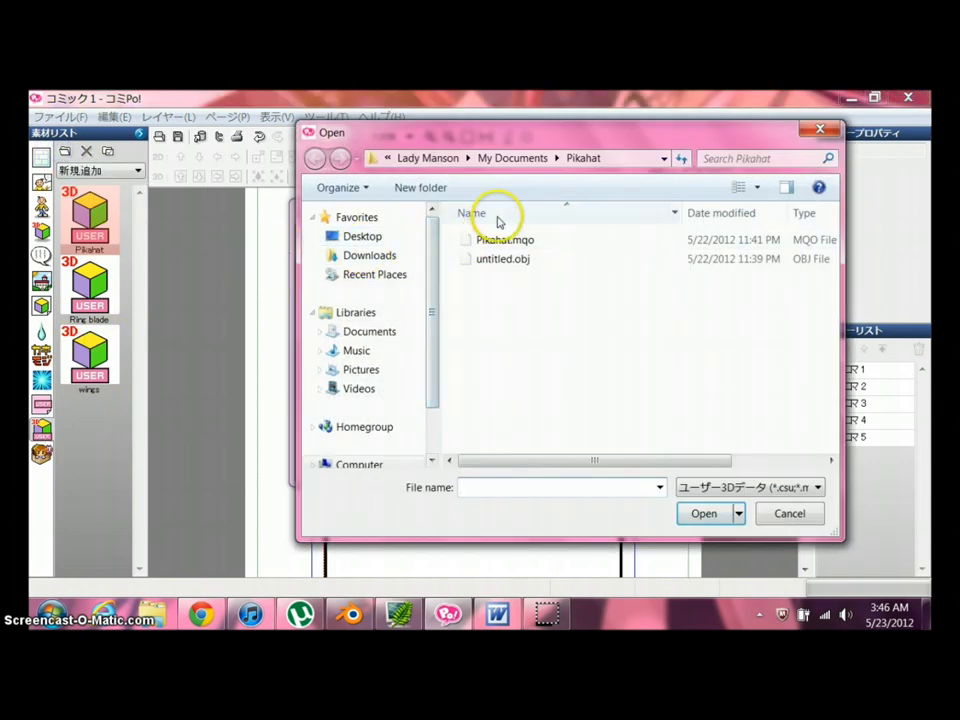
click(508, 160)
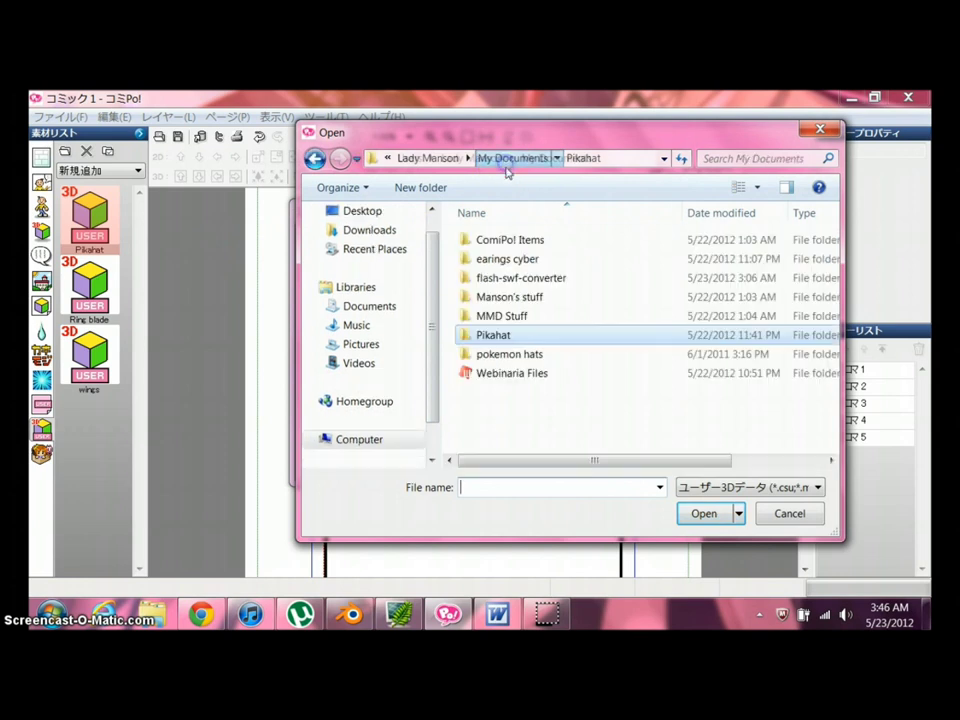
double_click(551, 357)
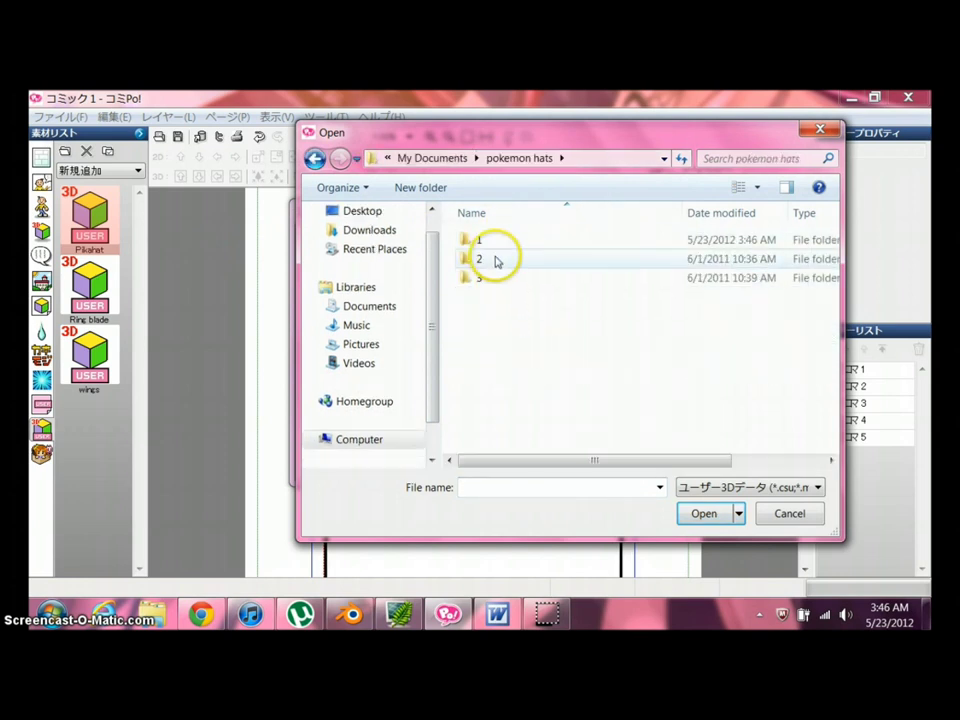
double_click(491, 240)
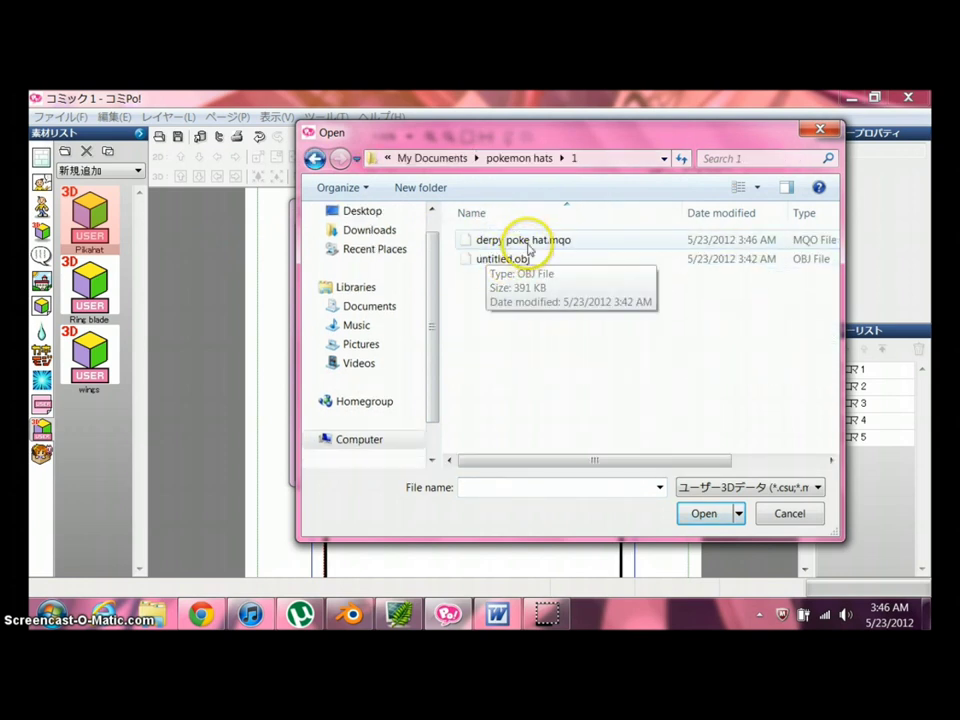
click(527, 244)
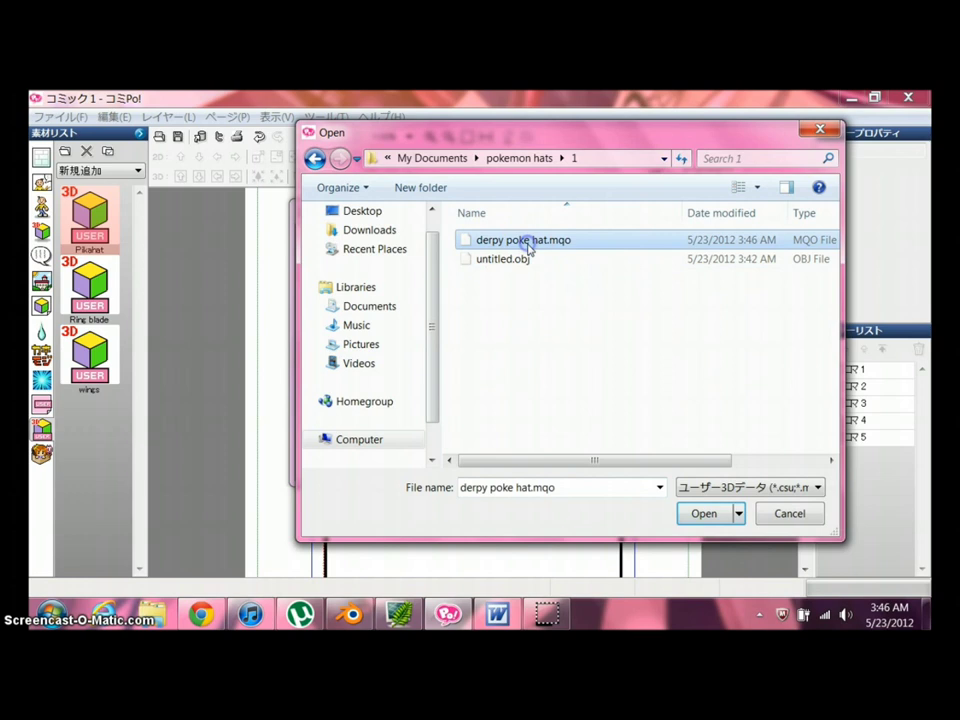
click(704, 516)
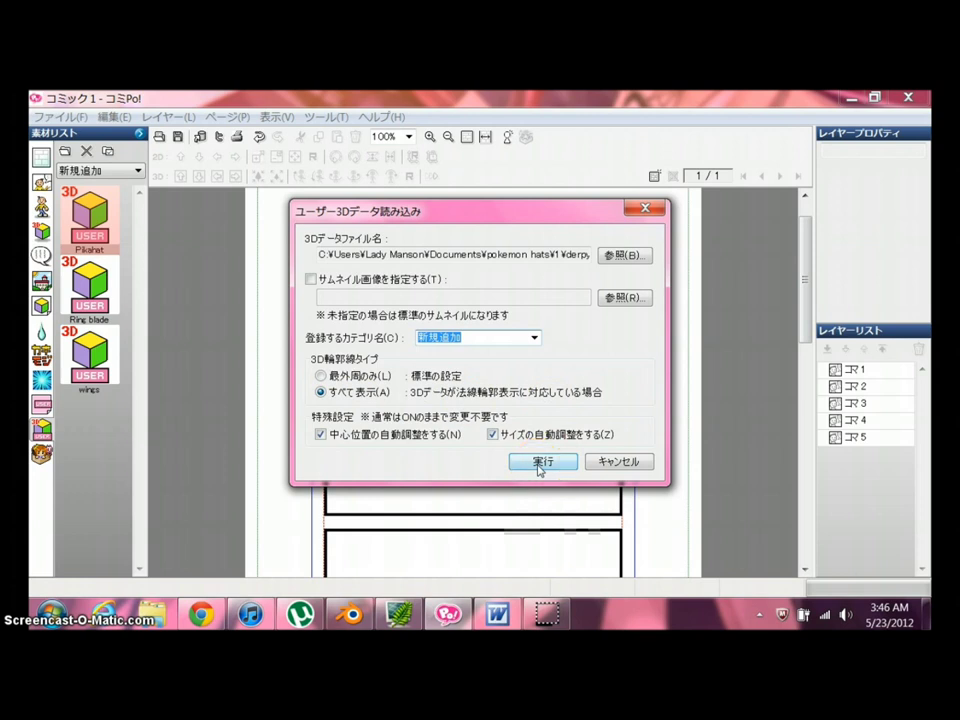
click(539, 463)
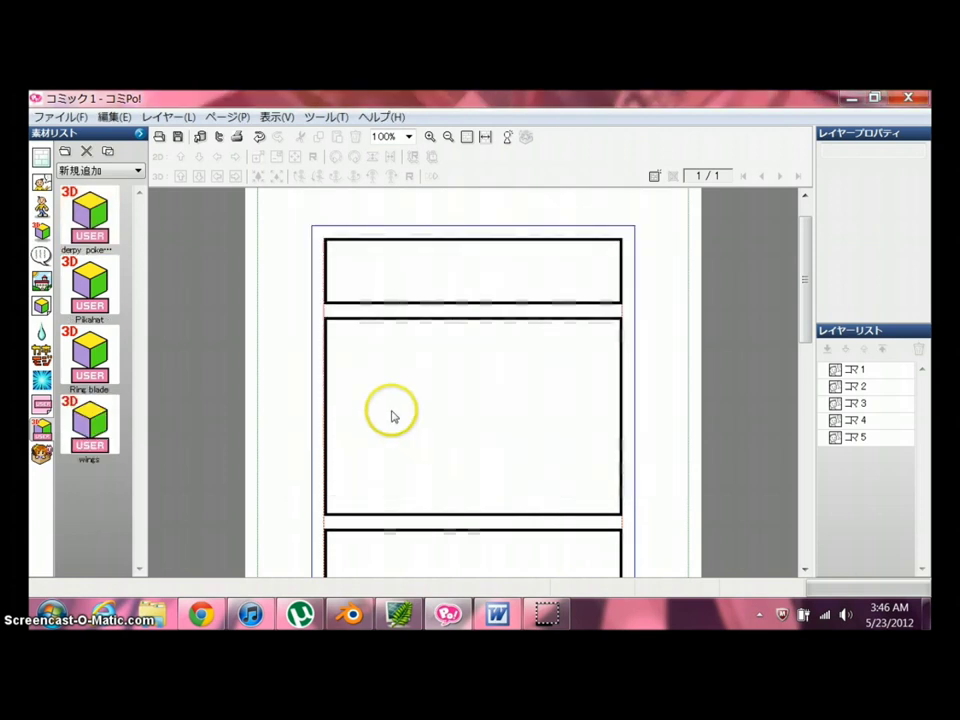
- Import the derpy poke hat and drag it from the material list into the second panel
click(111, 279)
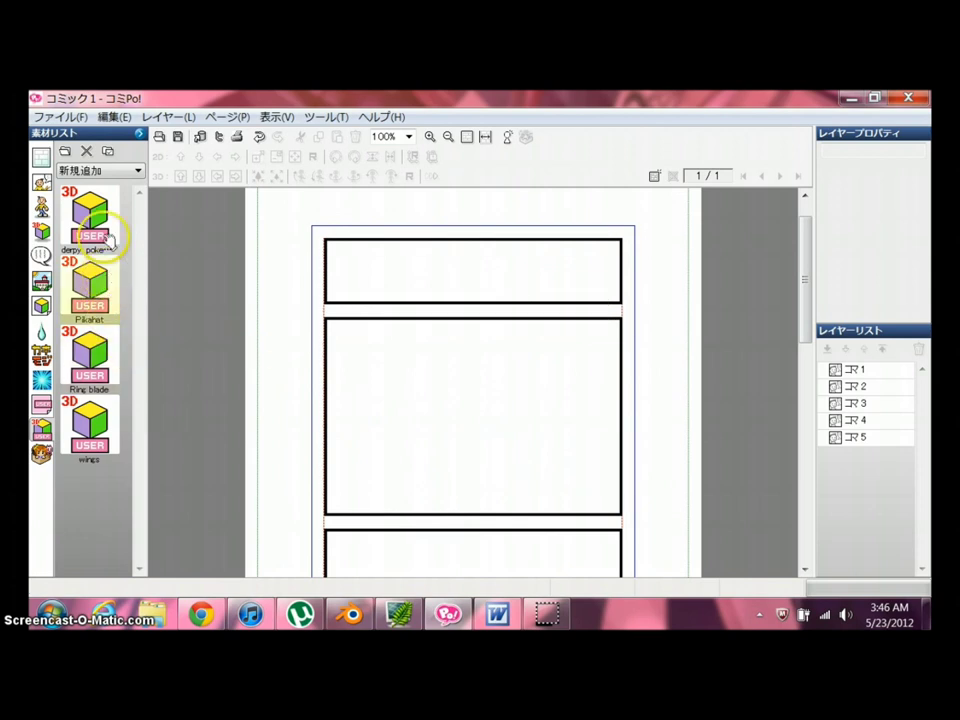
click(107, 226)
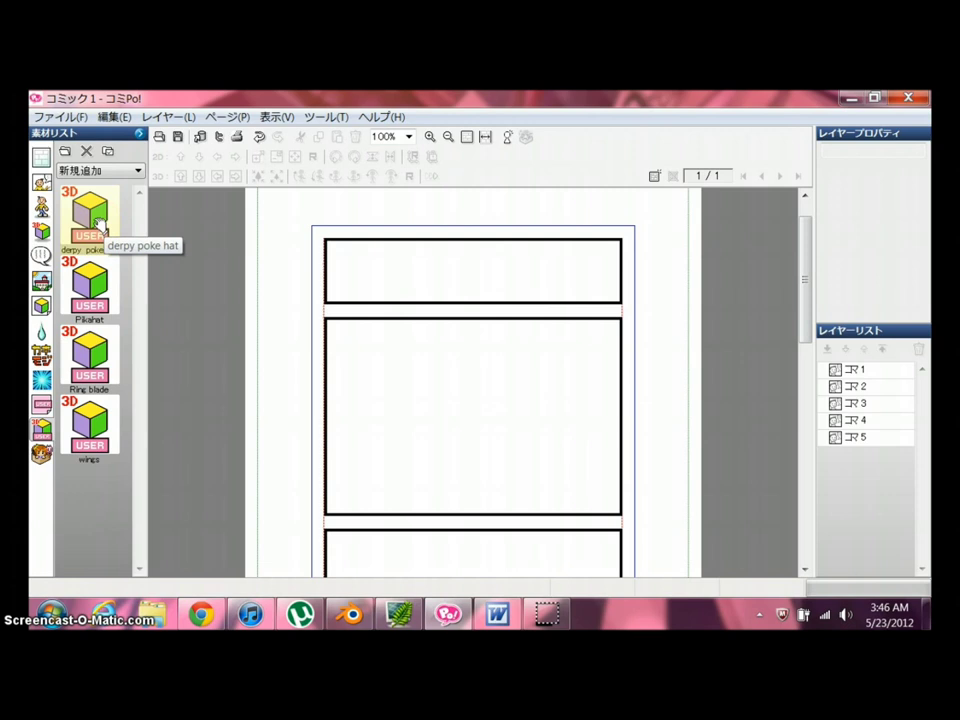
drag(97, 224, 447, 394)
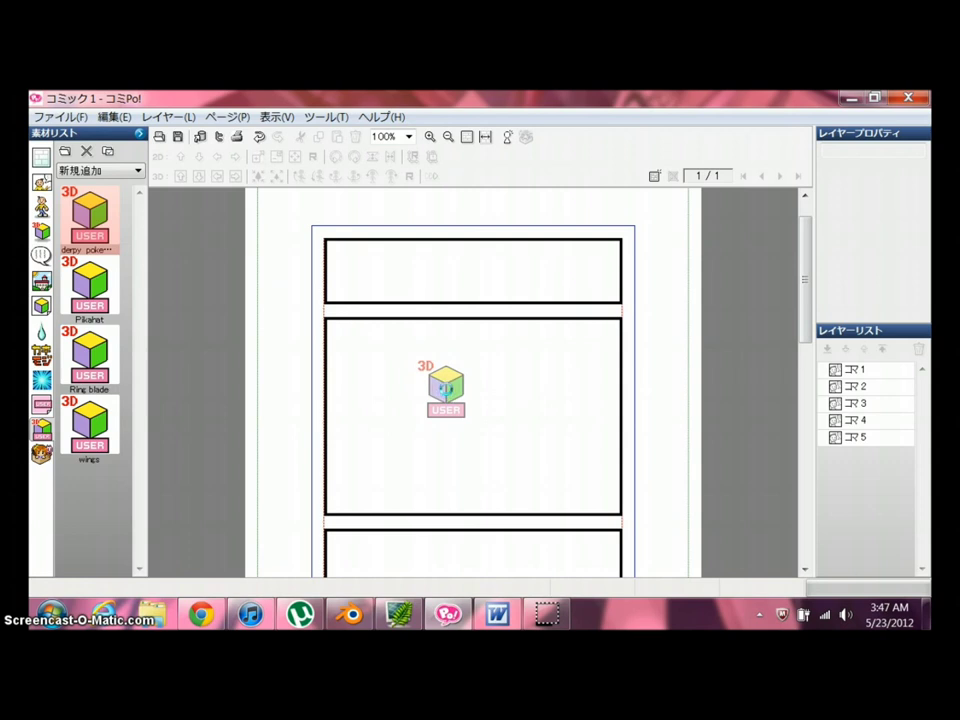
drag(446, 390, 600, 396)
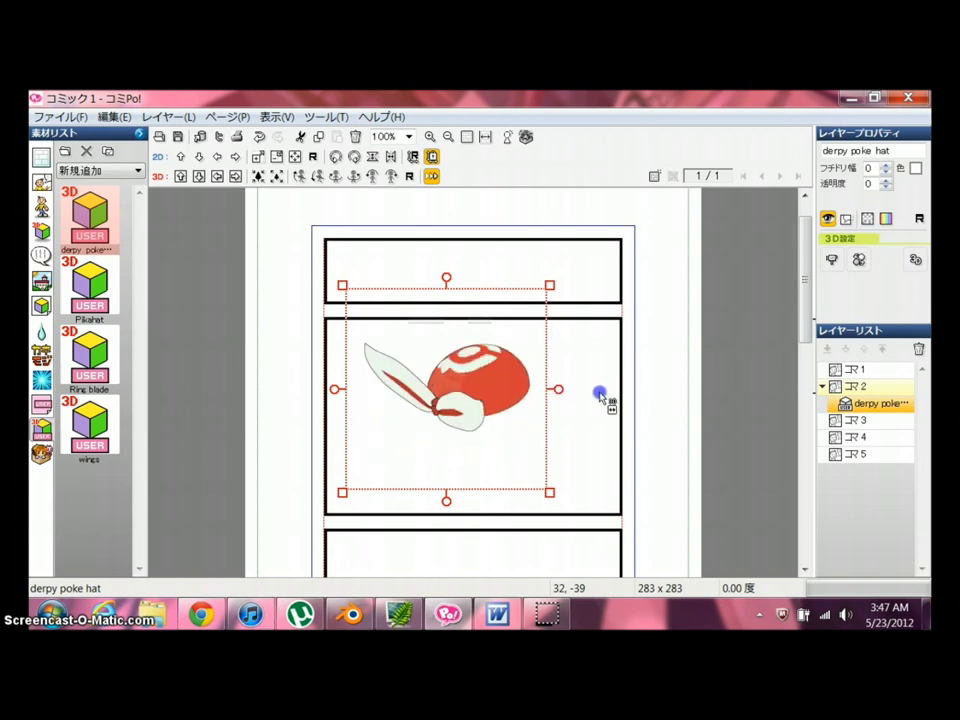
- Rotate the hat model in panel 2 to face front with both ears pointing up
drag(543, 418, 268, 398)
drag(433, 418, 491, 386)
right_click(478, 371)
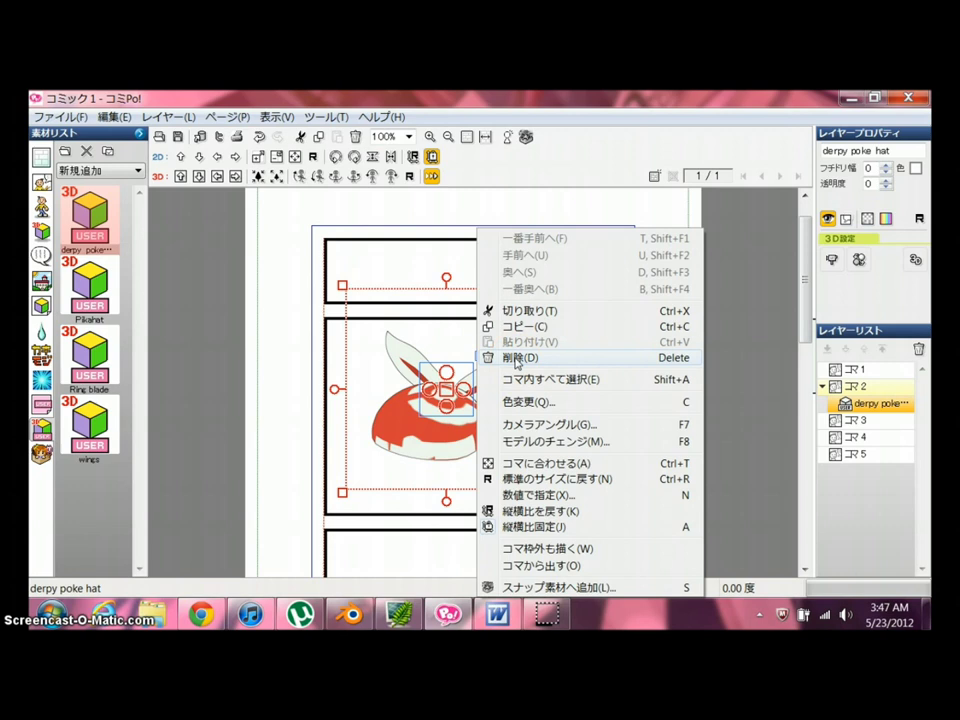
- Delete the derpy poke hat model with 削除 and confirm removing its layer
click(517, 358)
click(493, 405)
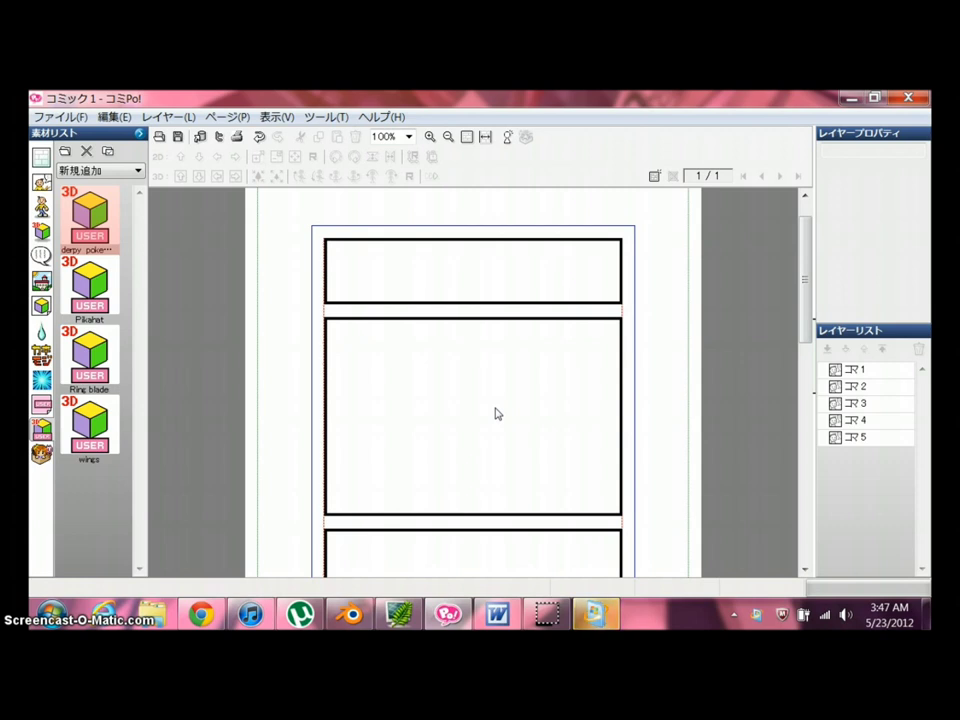
click(461, 420)
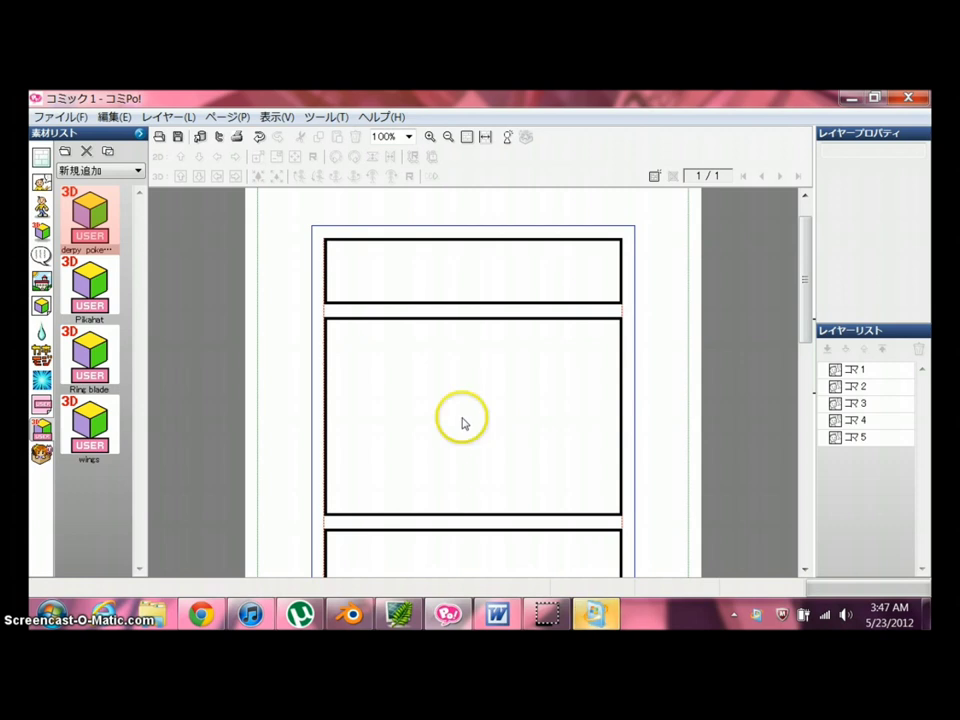